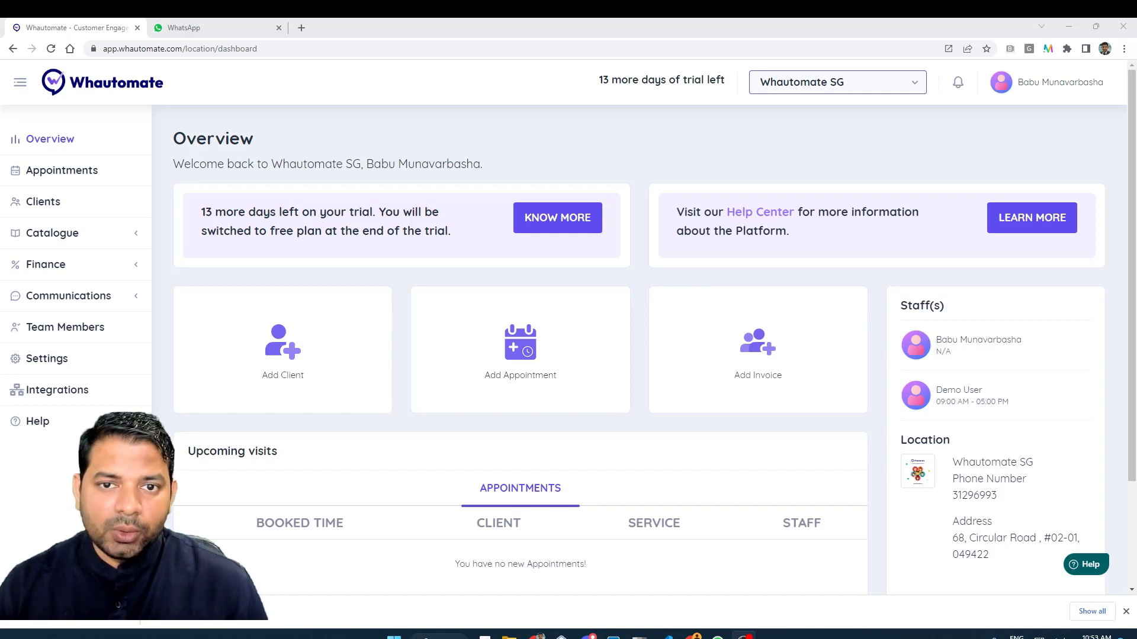
Open the empty WhatsApp Cloud API Configuration form from Integrations and open its setup documentation link.
left_click(36, 390)
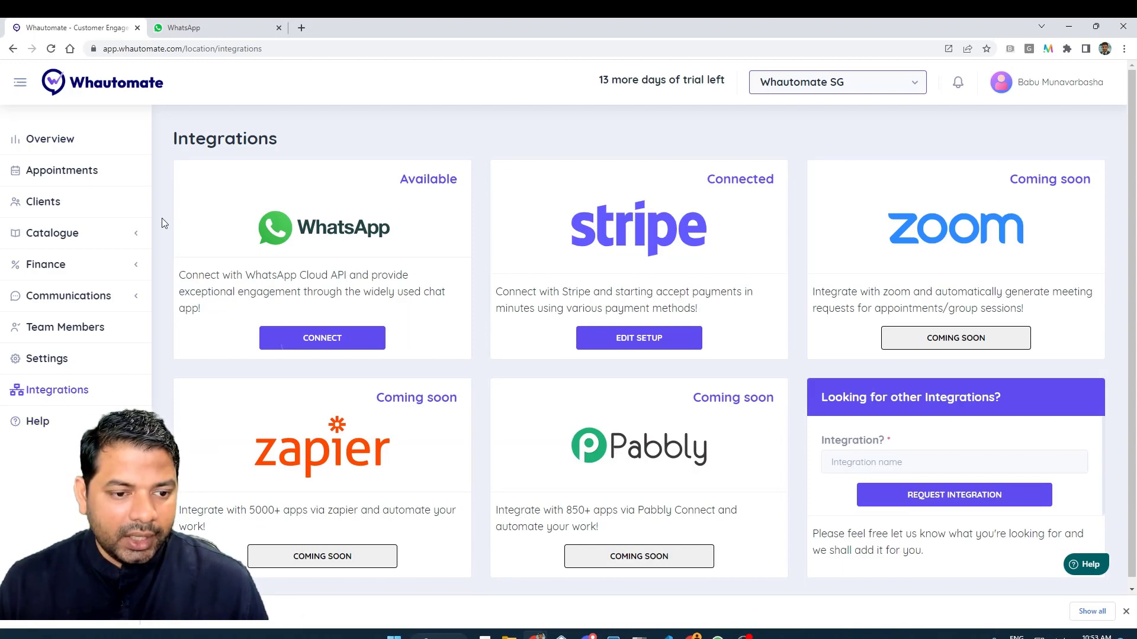
left_click(322, 336)
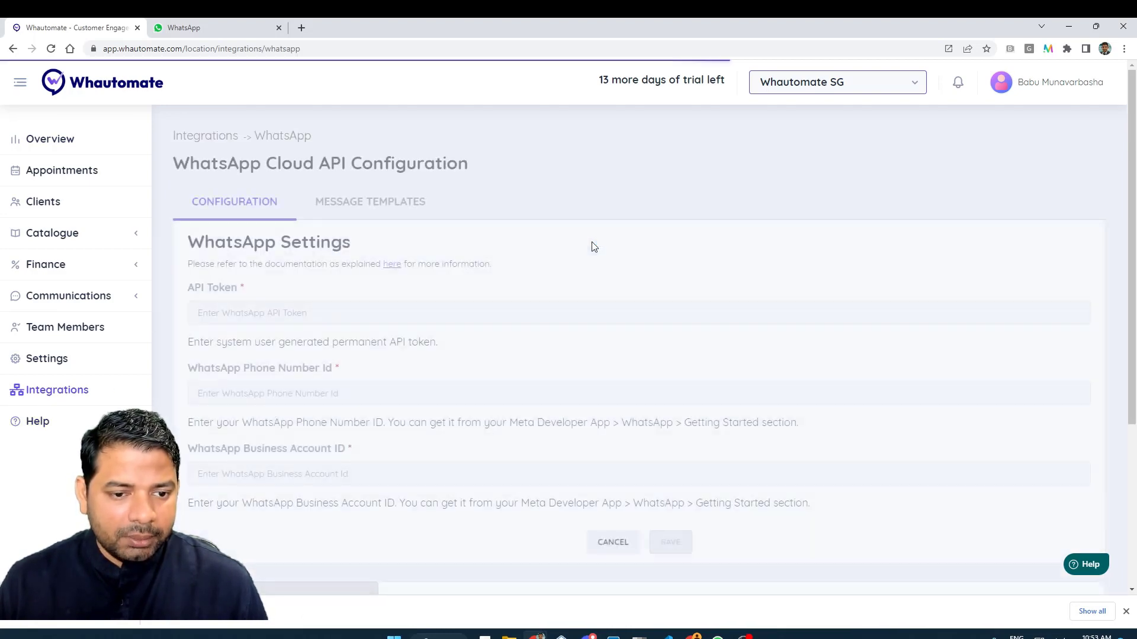
left_click(392, 265)
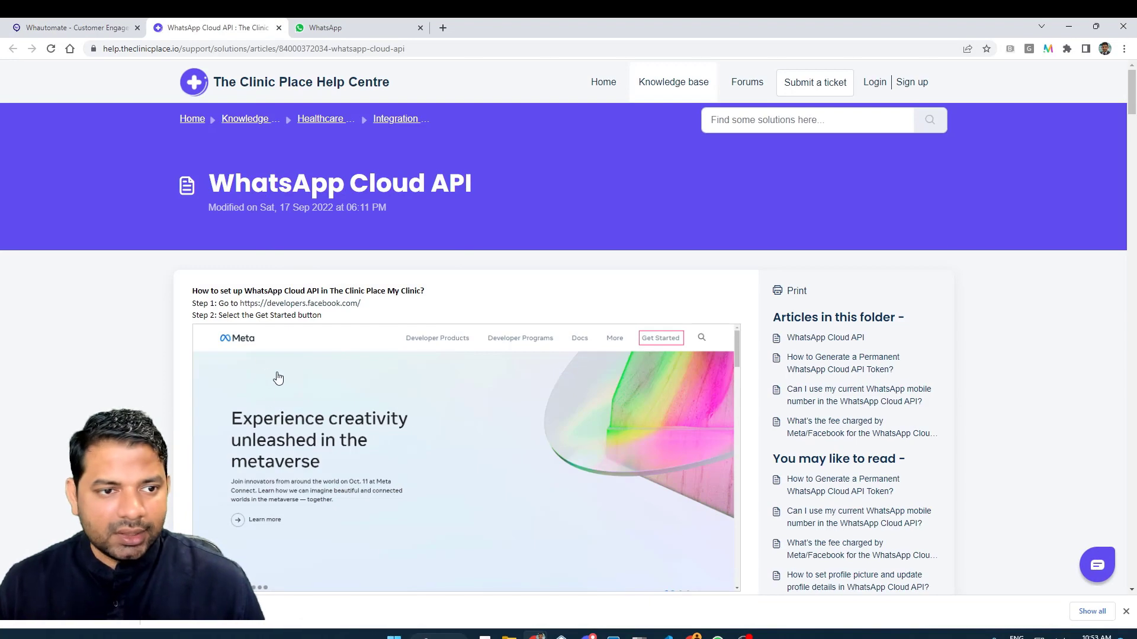
Compare the help article with the Whautomate configuration form, then bring up the Meta for Developers window.
left_click(92, 31)
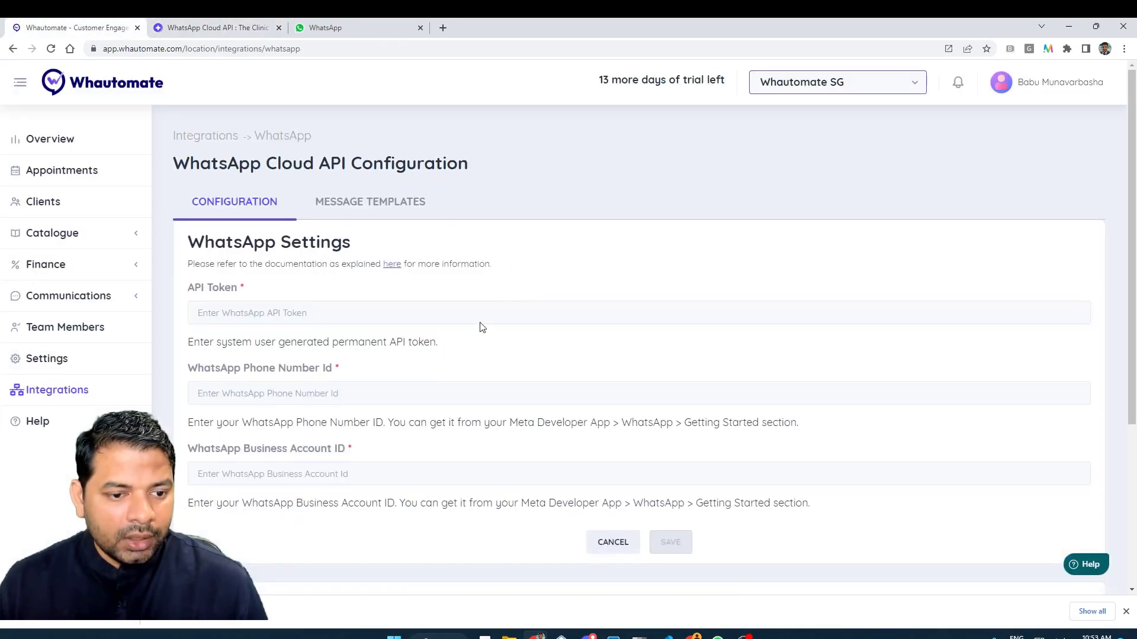
left_click(200, 23)
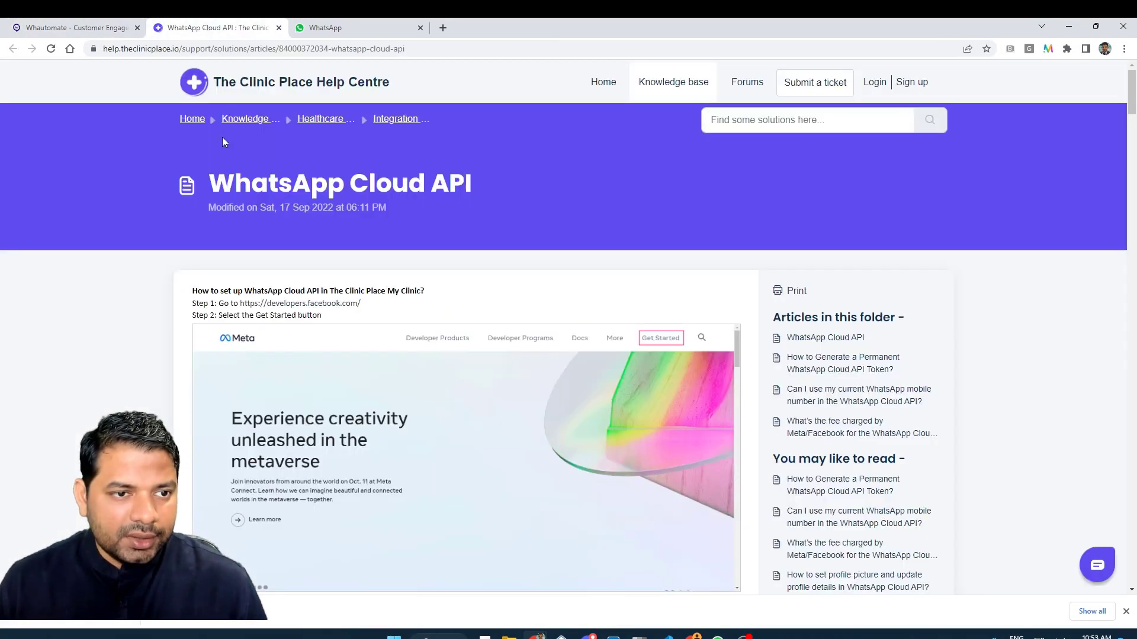
left_click(122, 30)
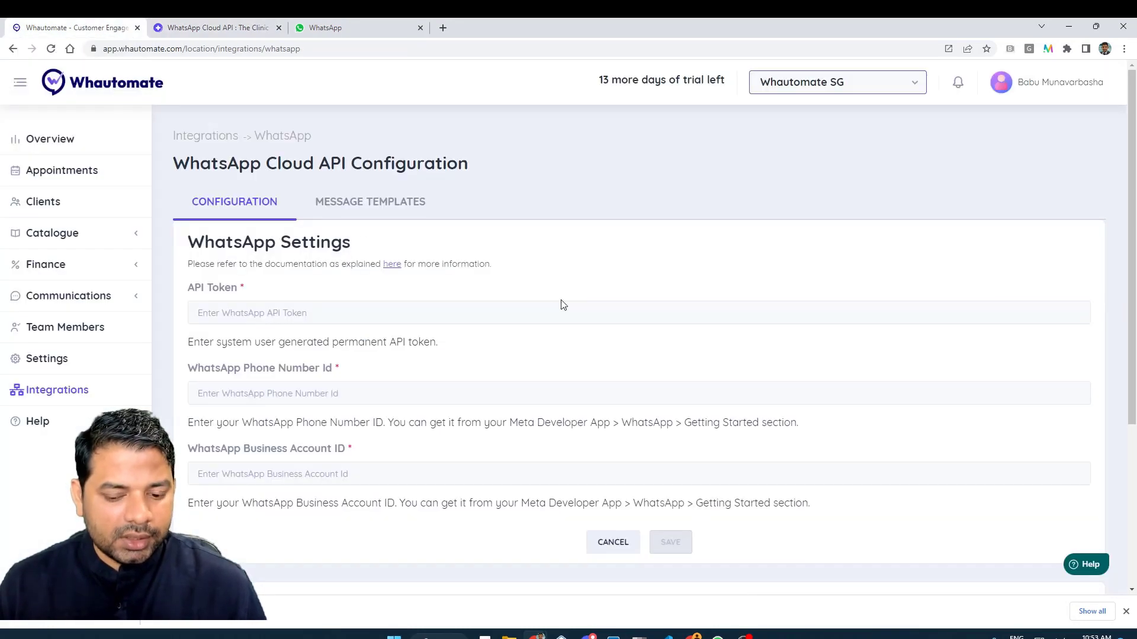
left_click(703, 635)
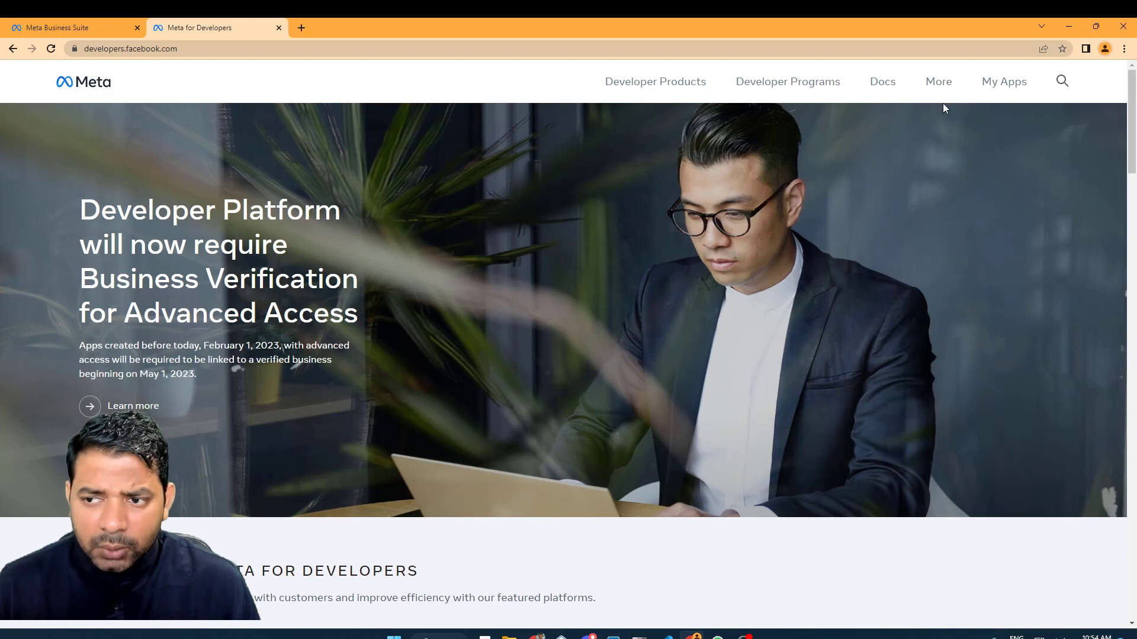
Start a new Business-type app from My Apps > Create App.
left_click(1011, 82)
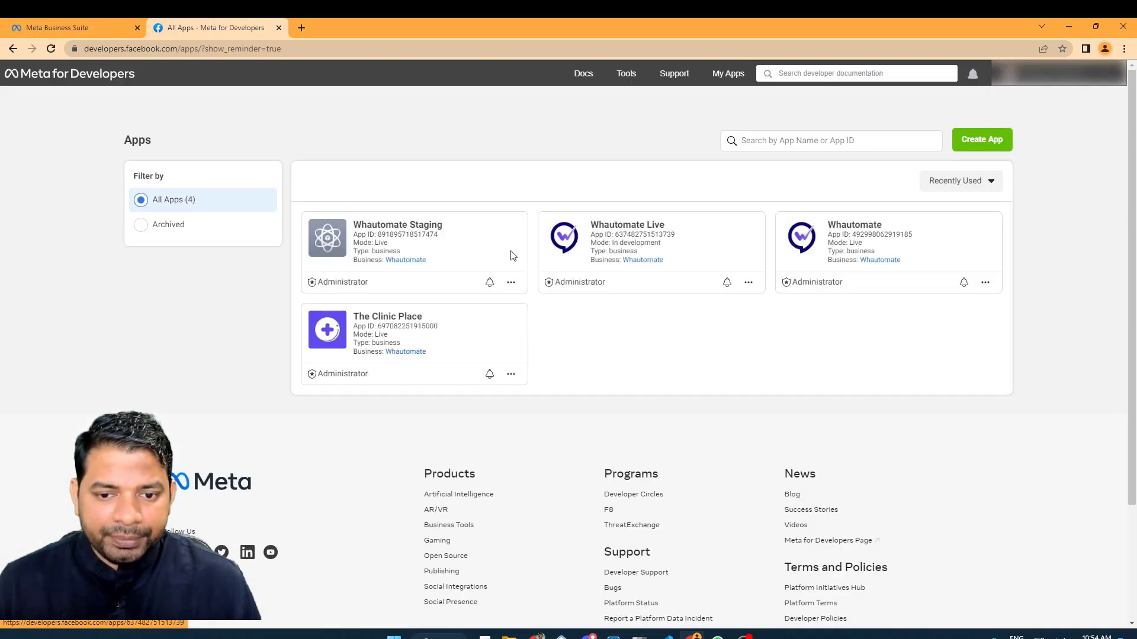
left_click(964, 146)
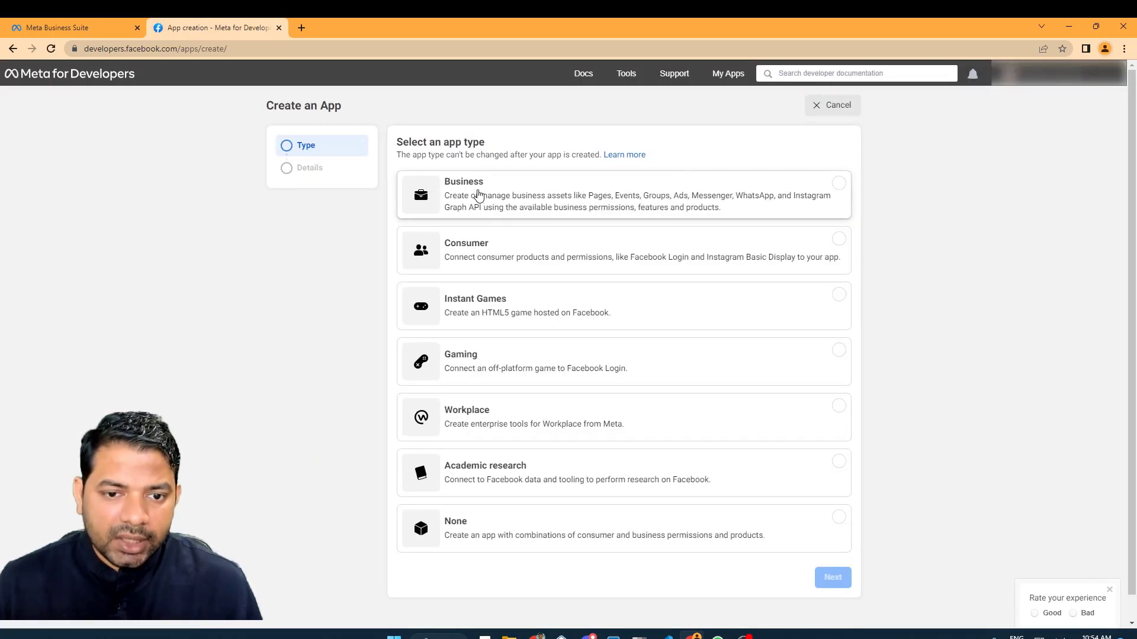
left_click(516, 199)
left_click(832, 583)
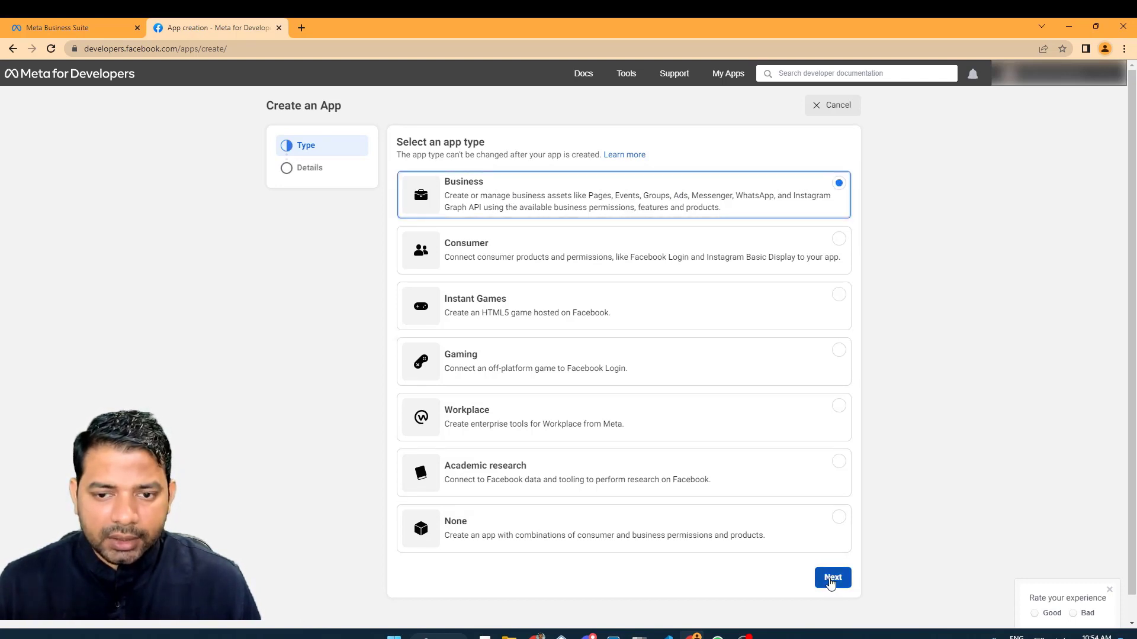
Name the app 'Whautomate Demo' and link it to the Whautomate business account.
left_click(507, 171)
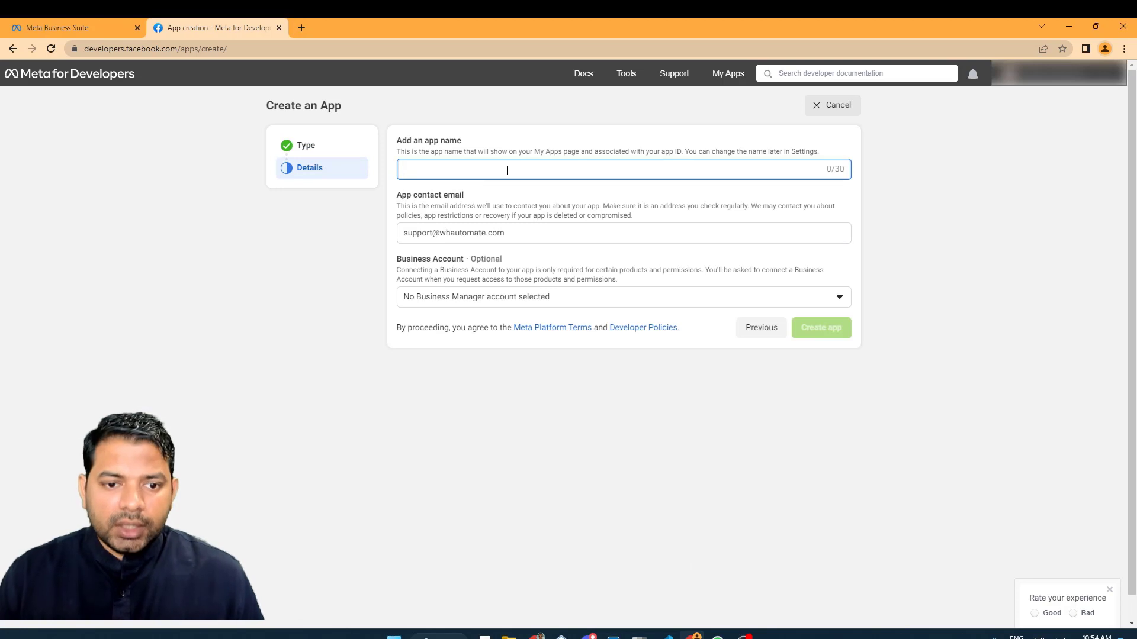
type("Whau")
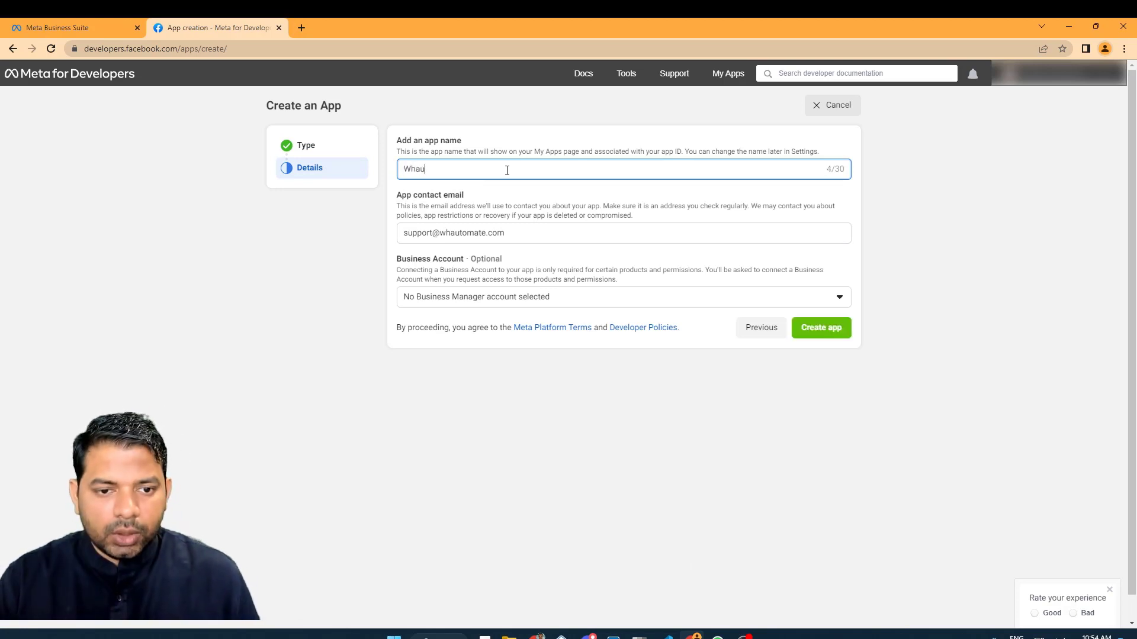
type("tomate Demo")
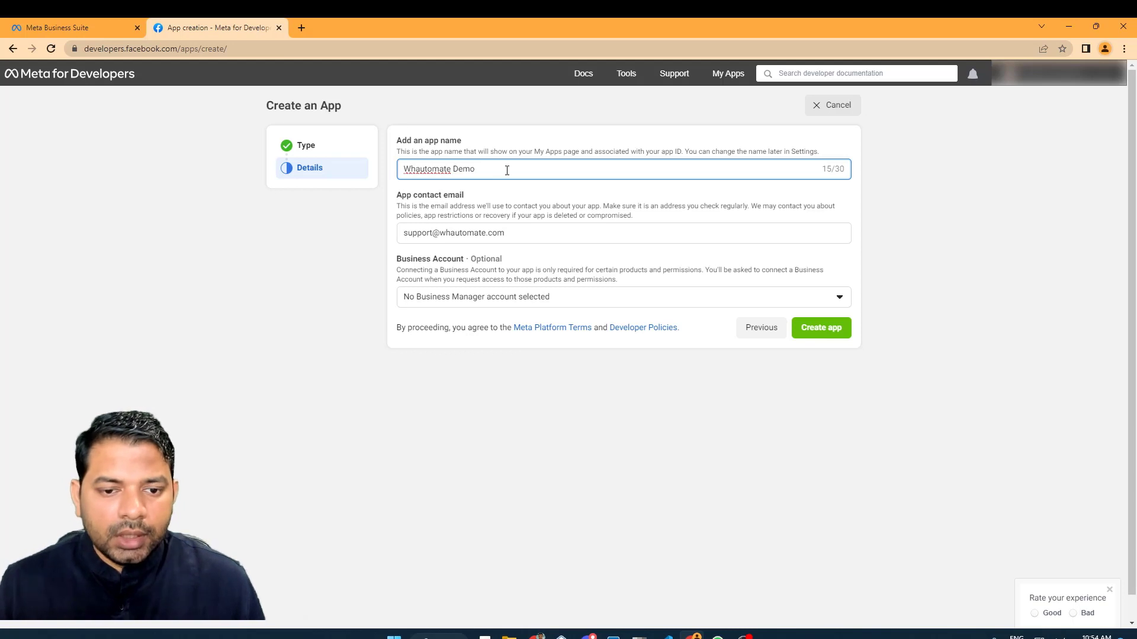
left_click(512, 233)
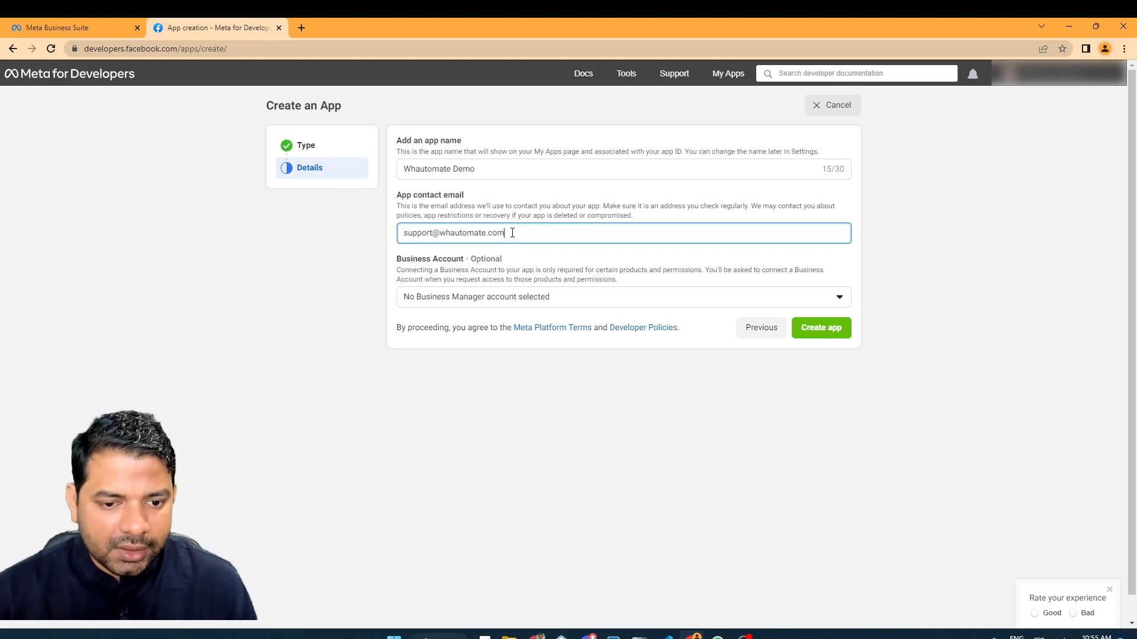
left_click(512, 302)
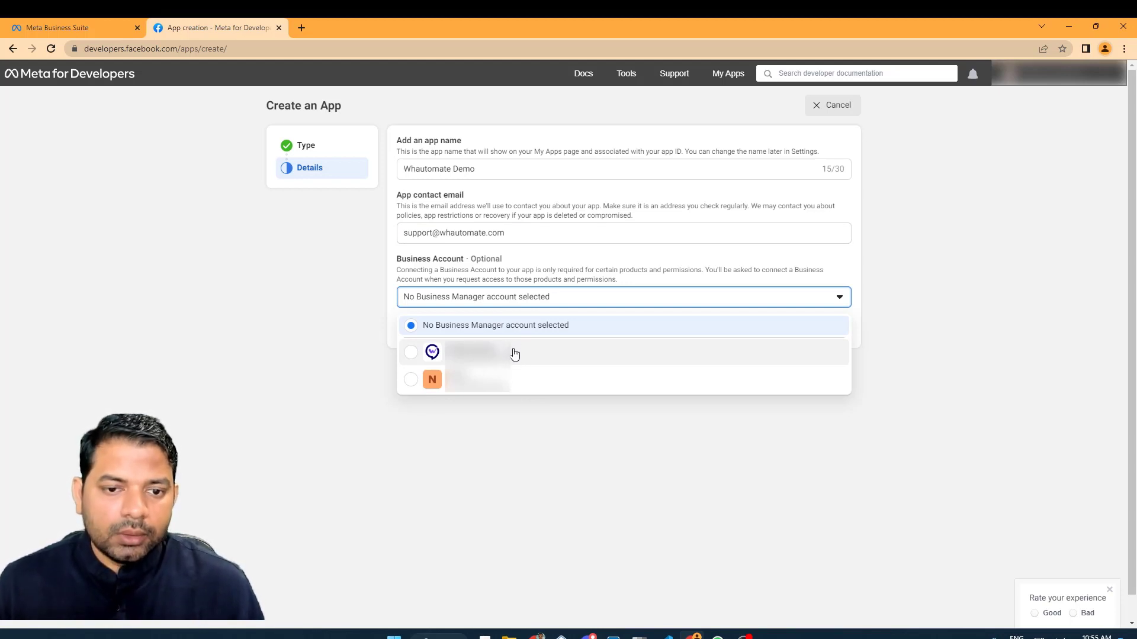
left_click(411, 353)
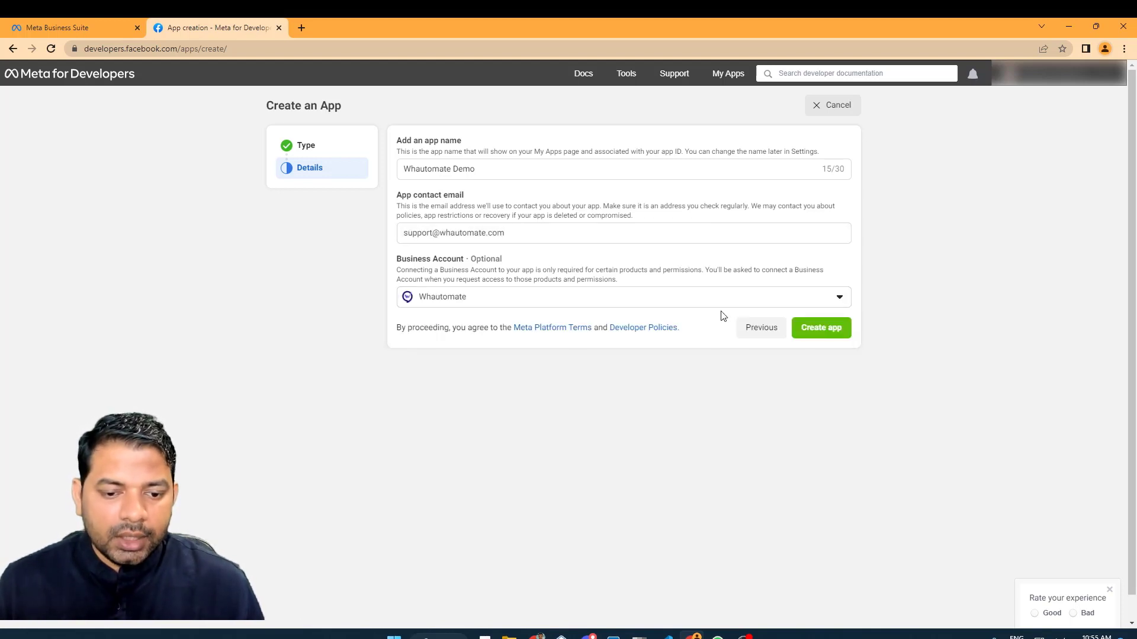
Create the Whautomate Demo app, confirming with the account password, and add the WhatsApp product.
left_click(806, 325)
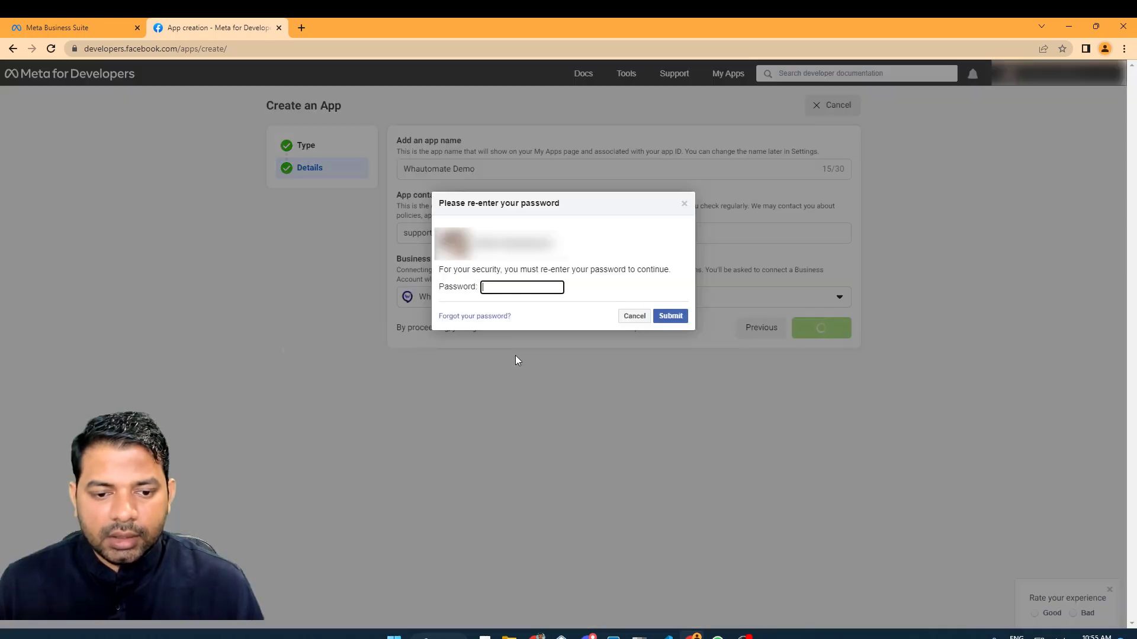
left_click(523, 287)
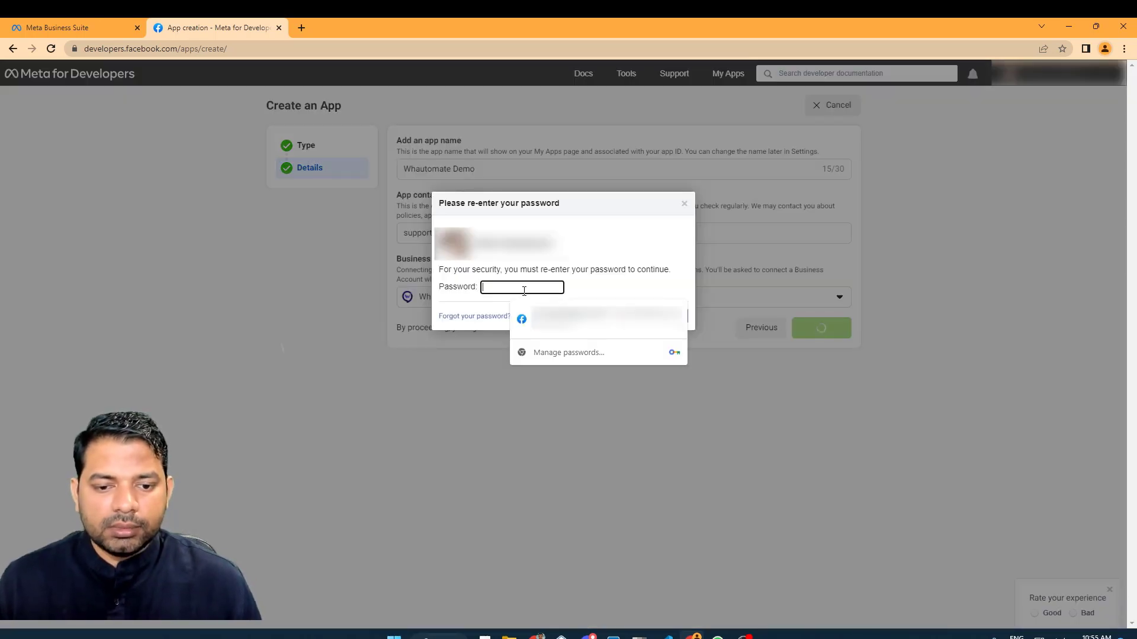
left_click(586, 319)
left_click(669, 314)
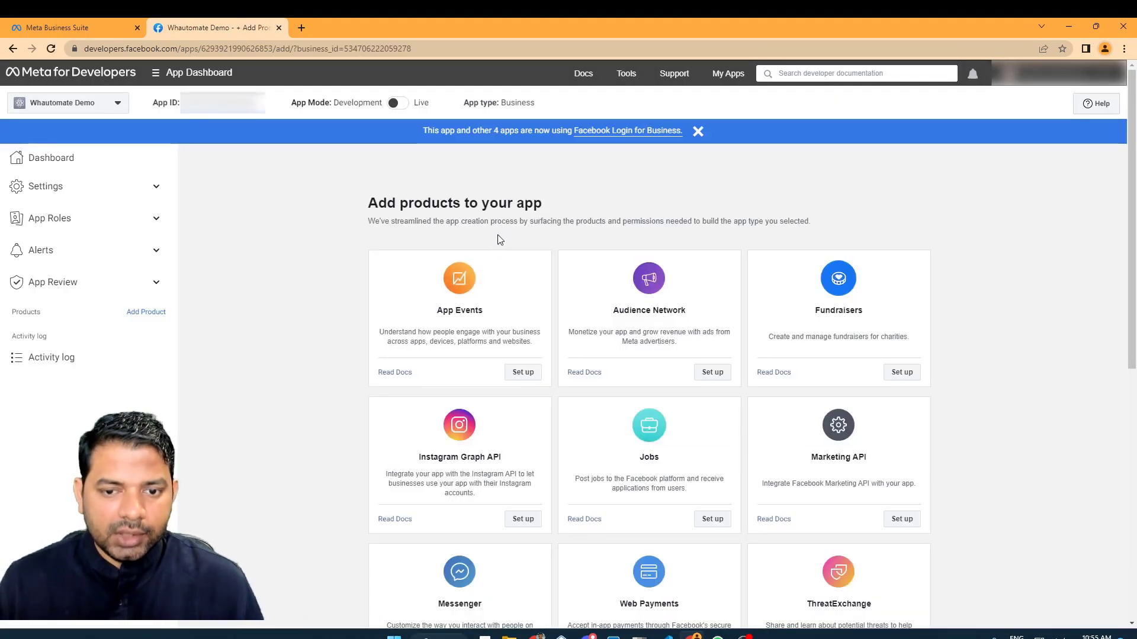
scroll(494, 261, "down", 6)
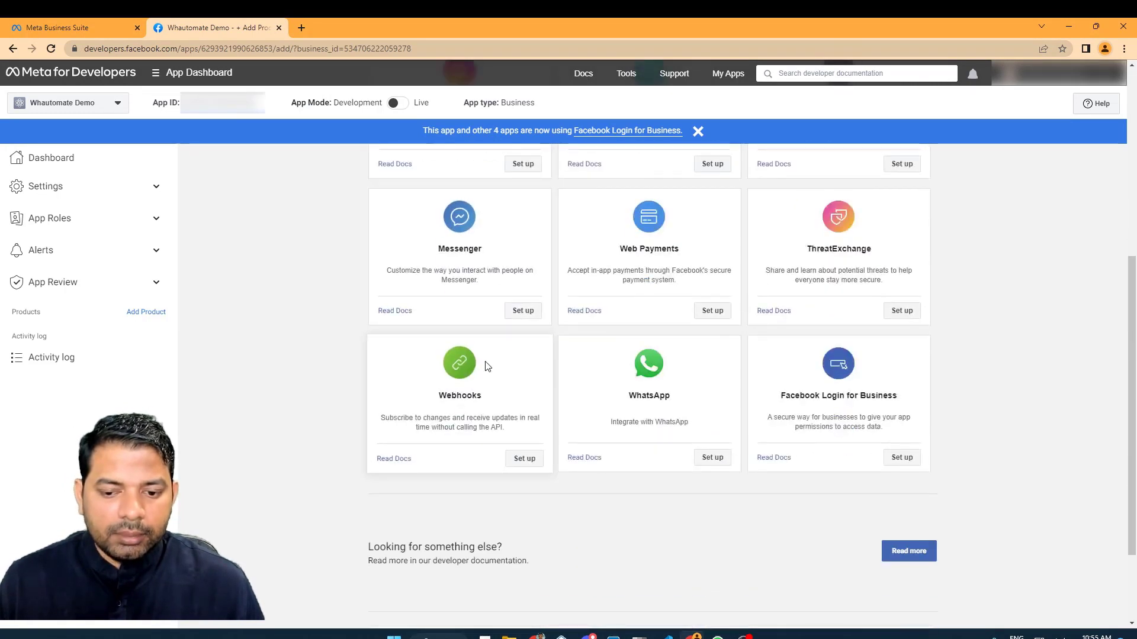
left_click(711, 465)
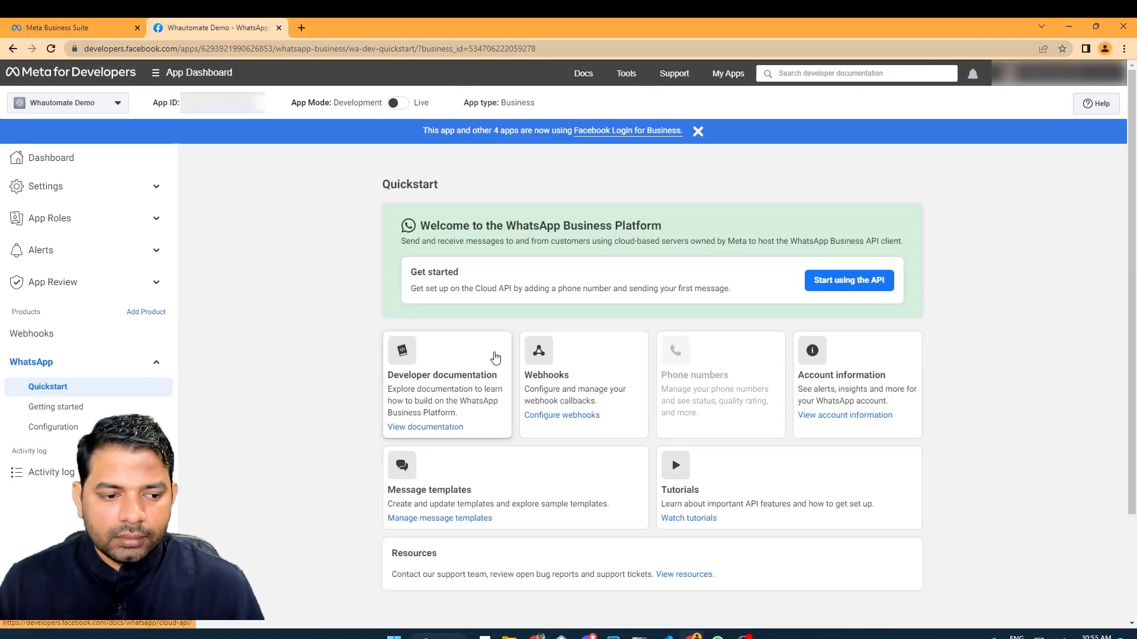
Review the WhatsApp Getting started page's temporary token, test number and setup steps.
left_click(53, 407)
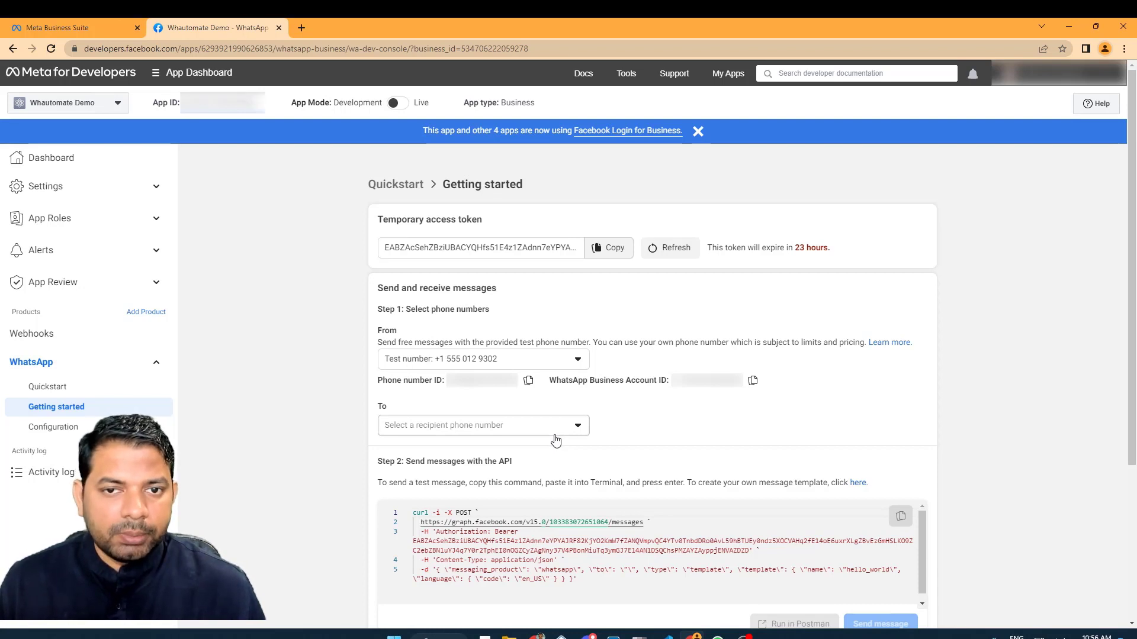
scroll(583, 429, "down", 3)
left_click_drag(385, 552, 490, 554)
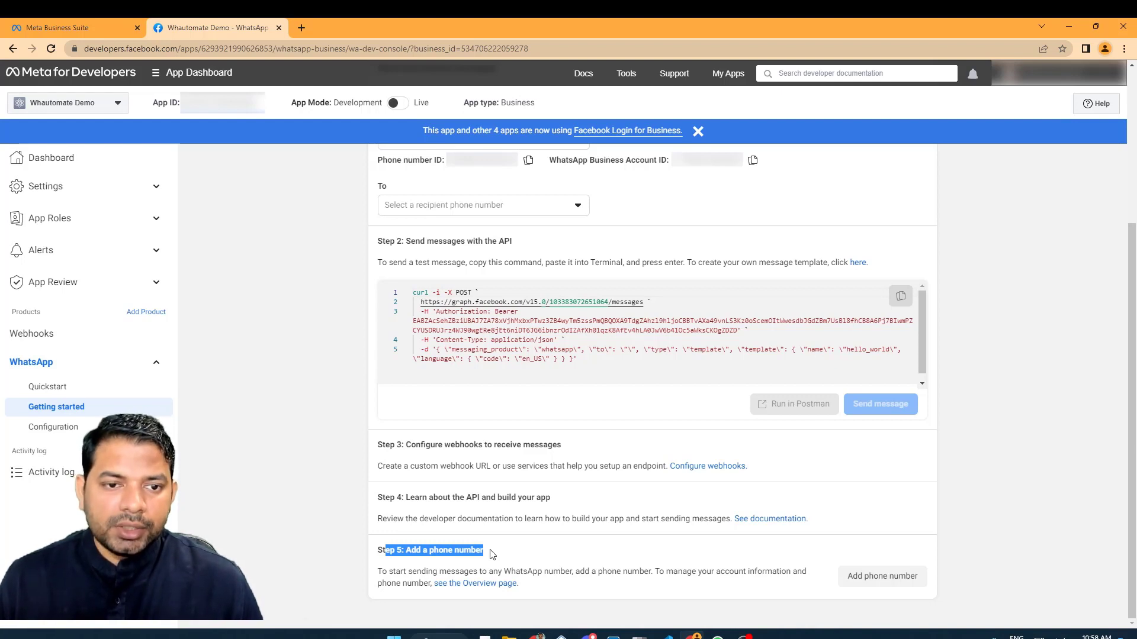
mouse_move(407, 110)
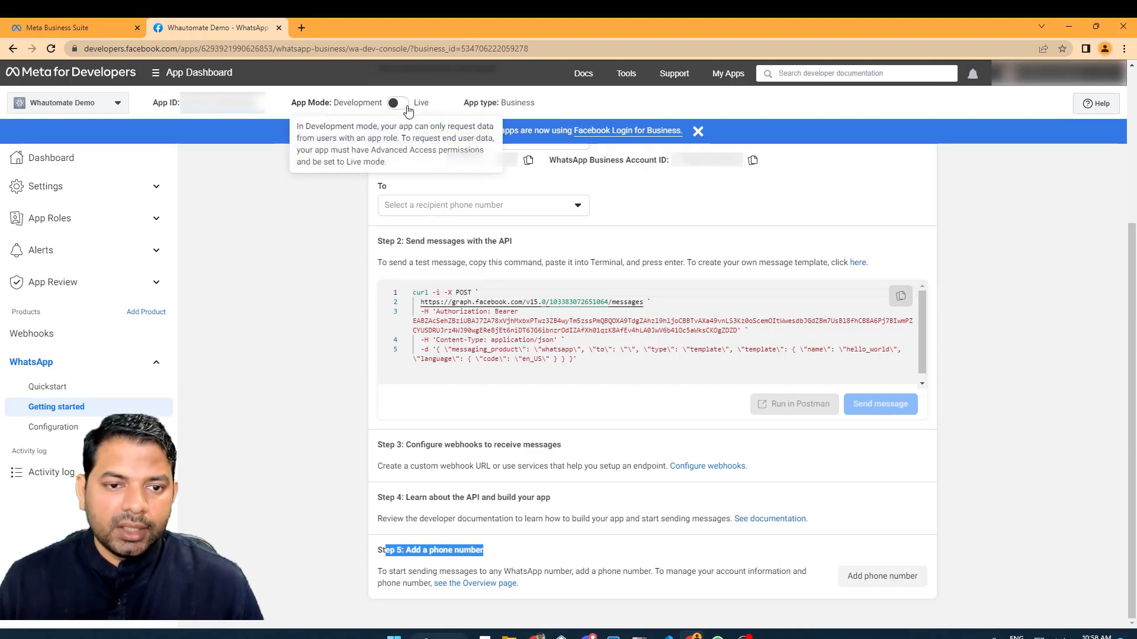
In the app's Basic settings, enter the suggested Whautomate privacy policy URL.
left_click(83, 197)
left_click(79, 213)
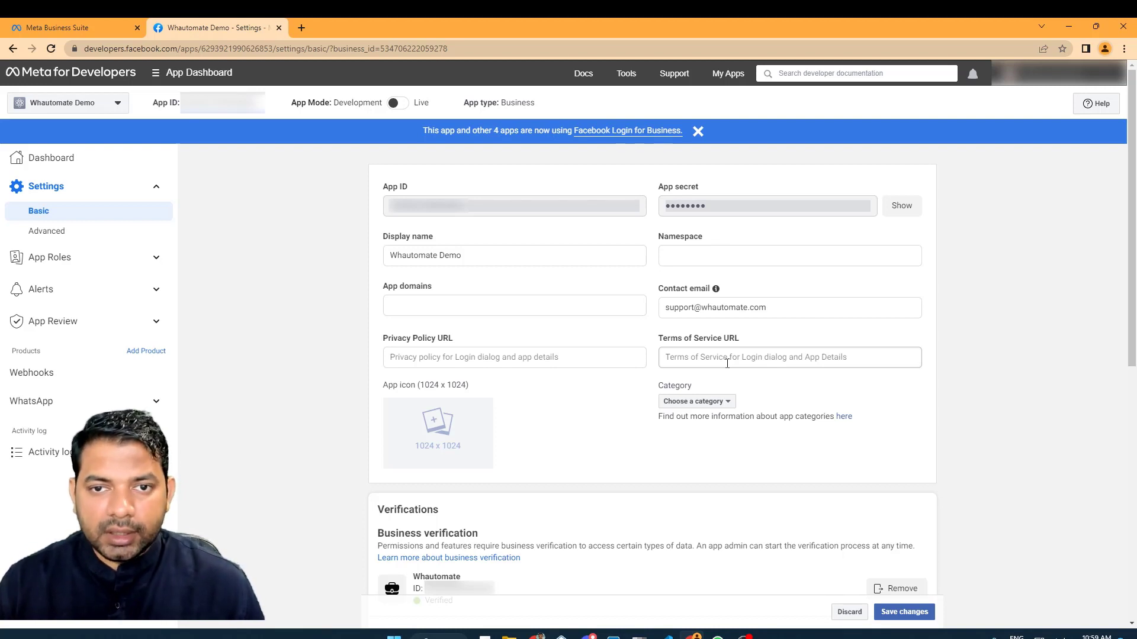
left_click(483, 360)
type("h")
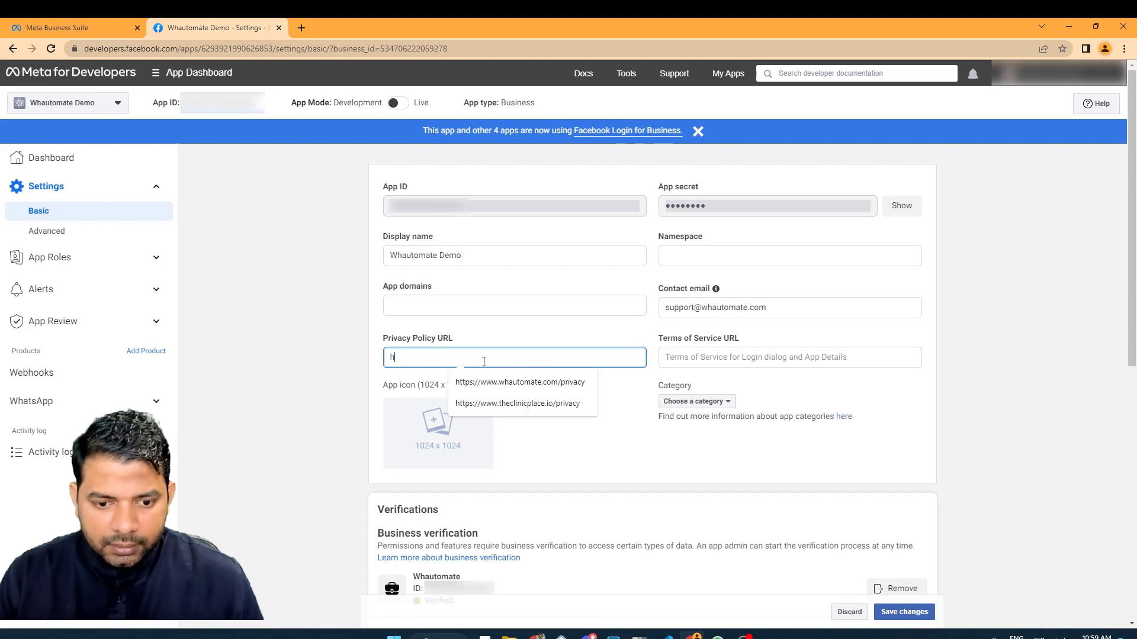
type("tt")
left_click(520, 382)
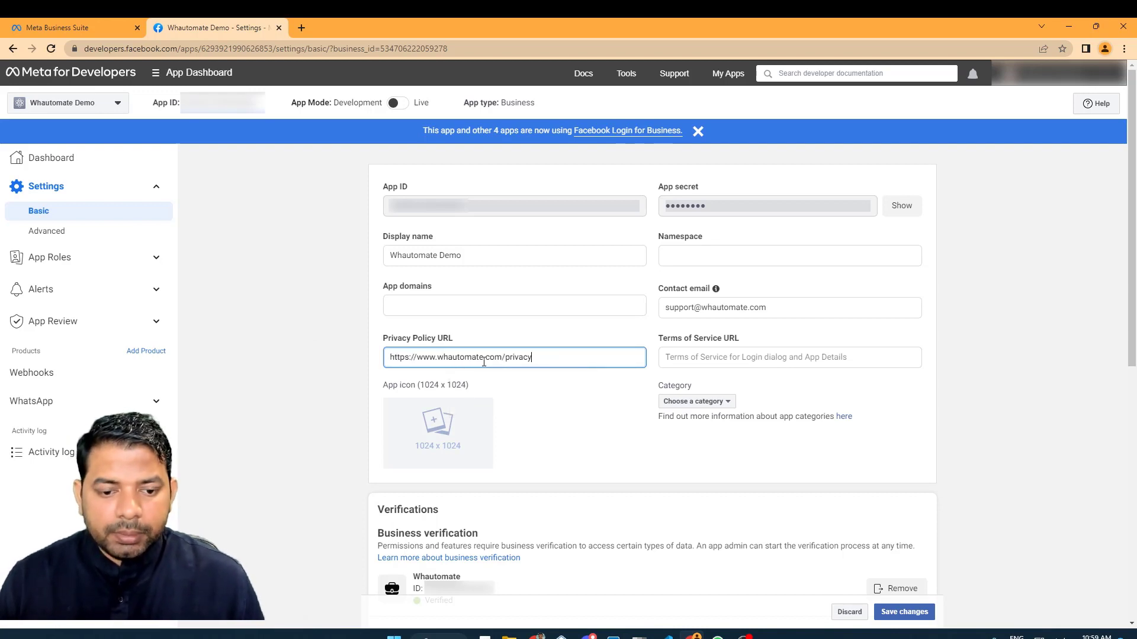
left_click(738, 343)
Enter the suggested Whautomate terms of service URL.
left_click(744, 358)
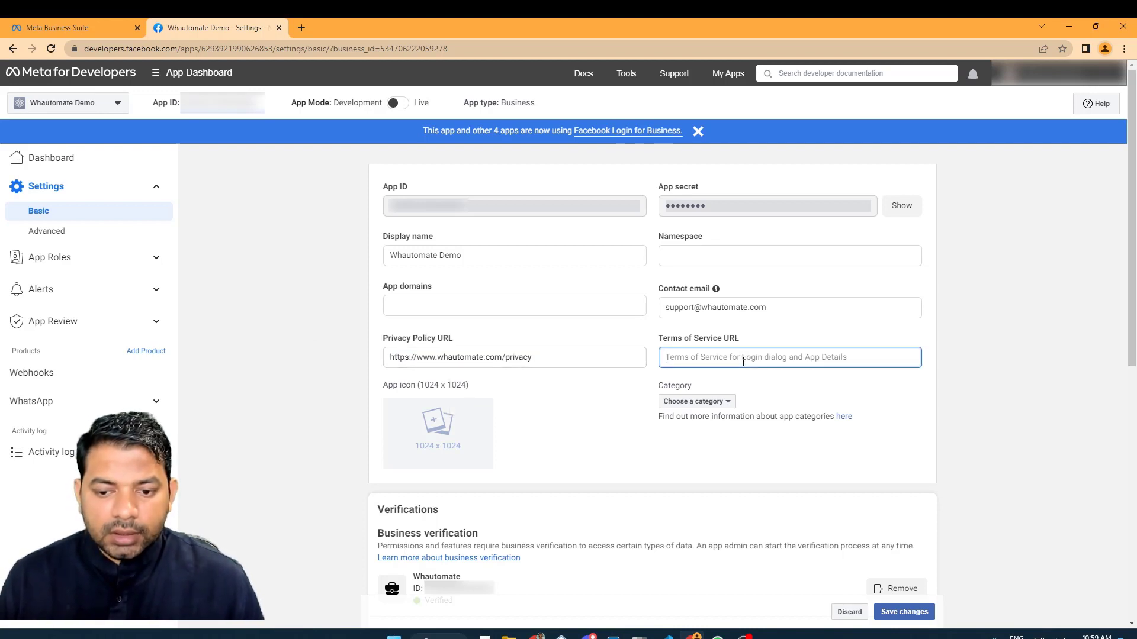
type("https")
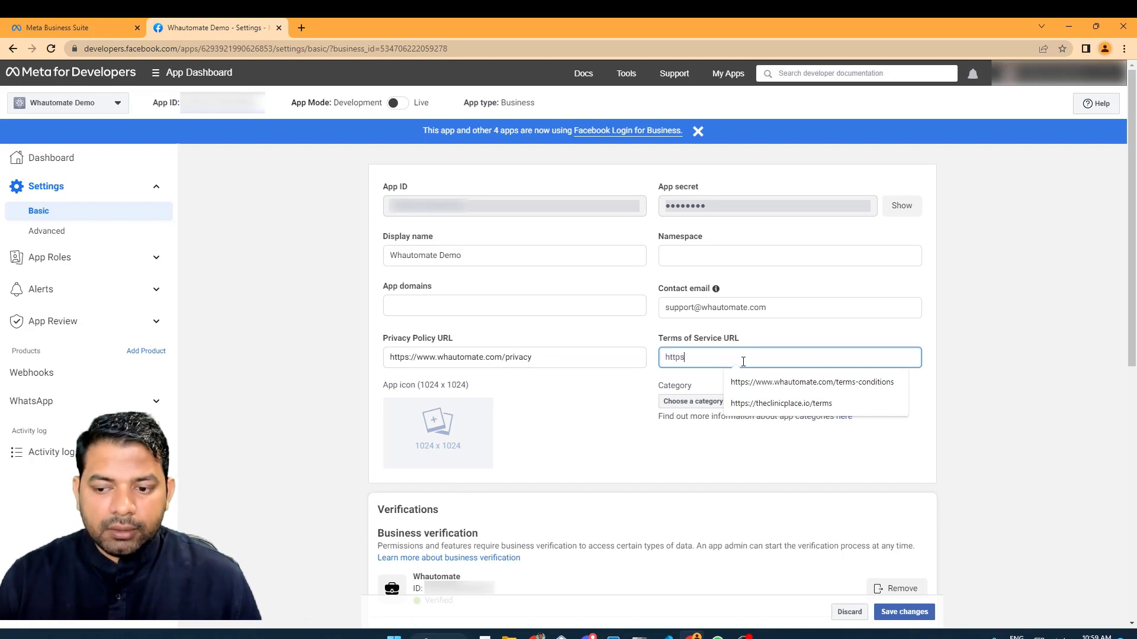
type(":")
key("Down")
key("Return")
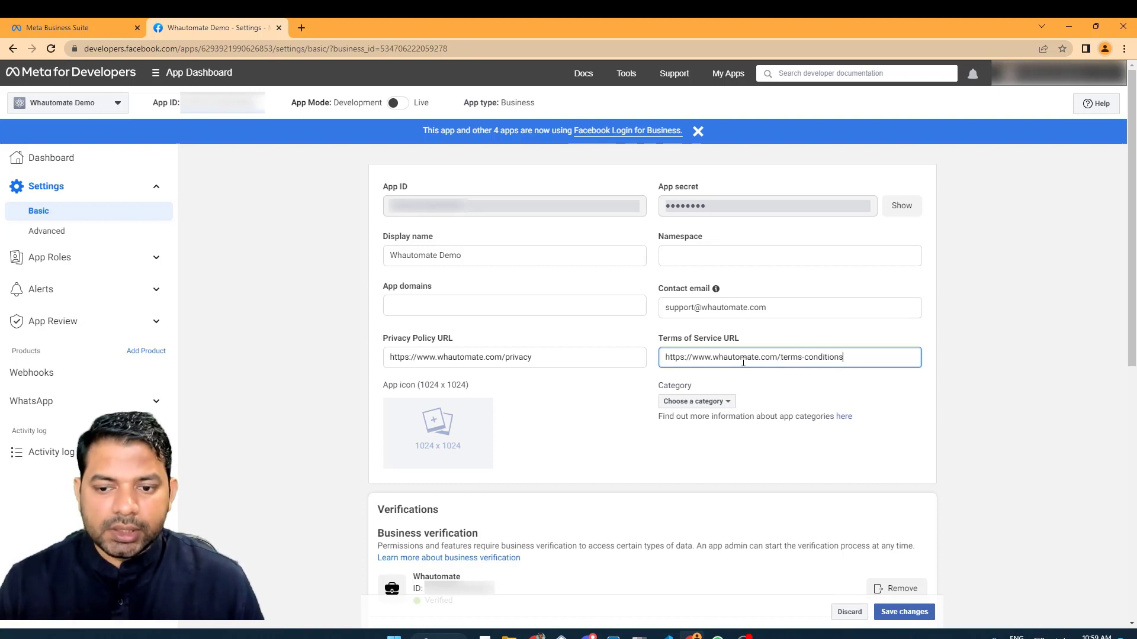
Set the app category to Utility & productivity.
scroll(850, 353, "down", 2)
left_click(850, 348)
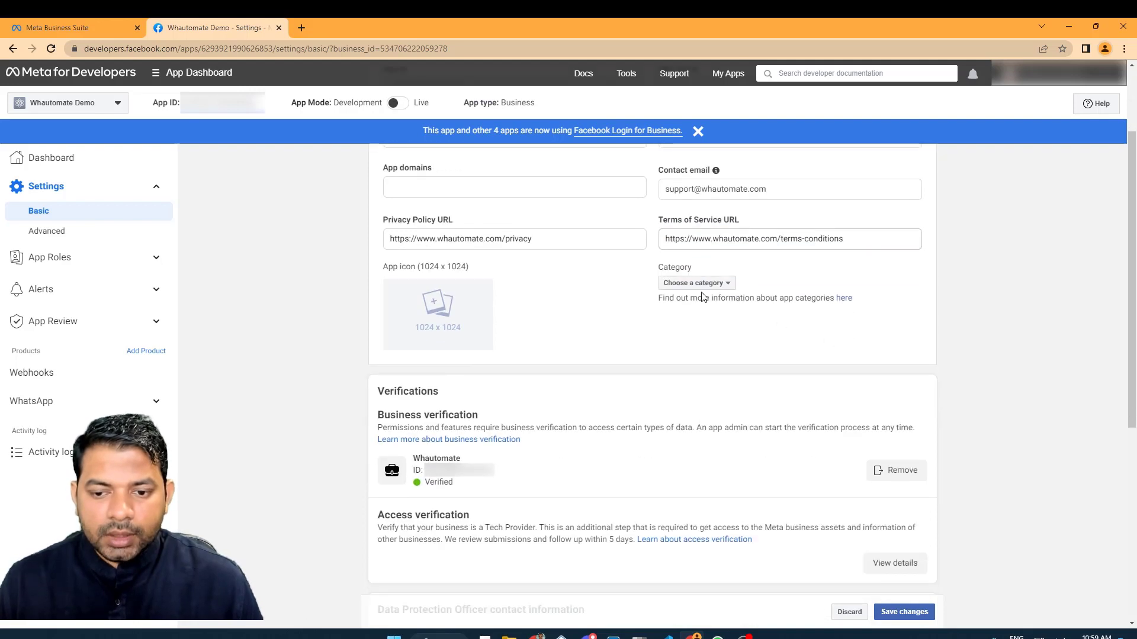
left_click(713, 287)
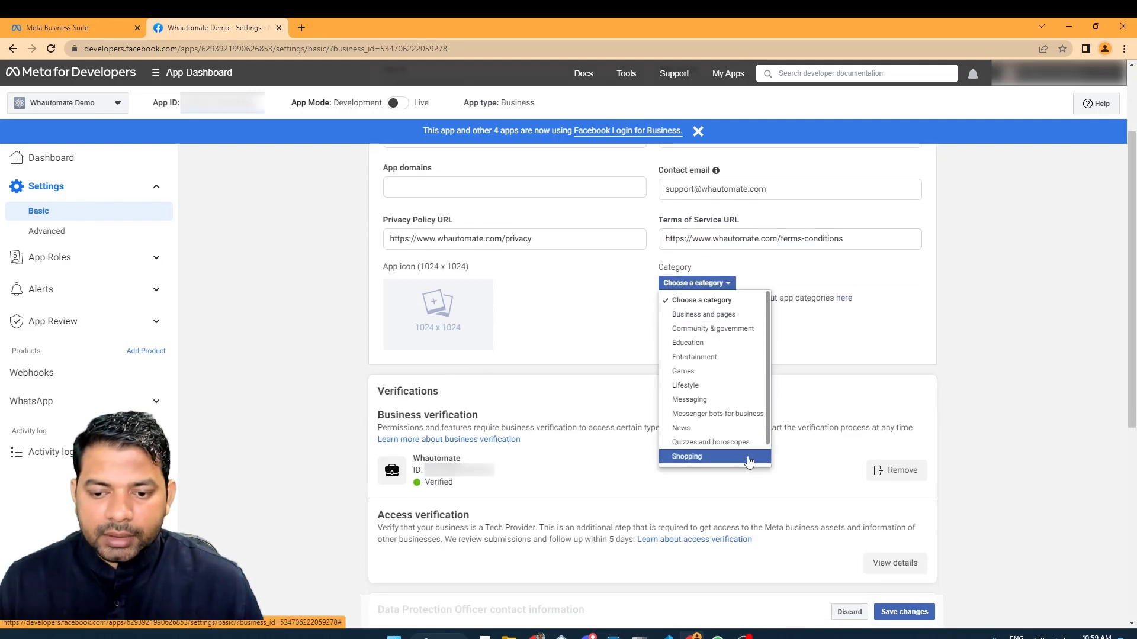
left_click(735, 529)
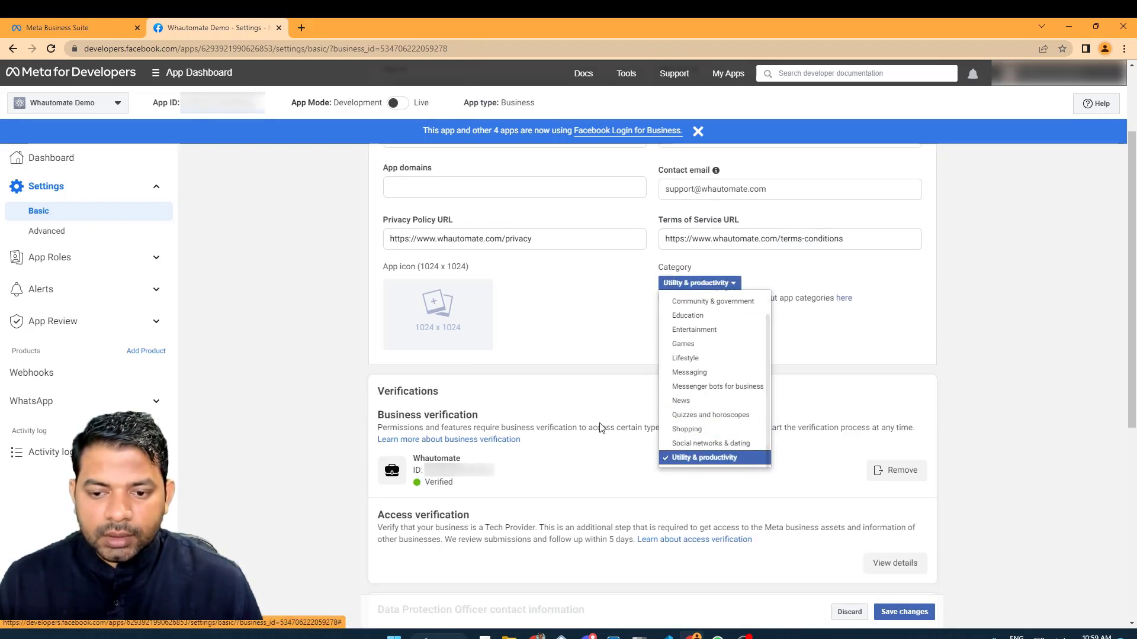
scroll(734, 384, "down", 6)
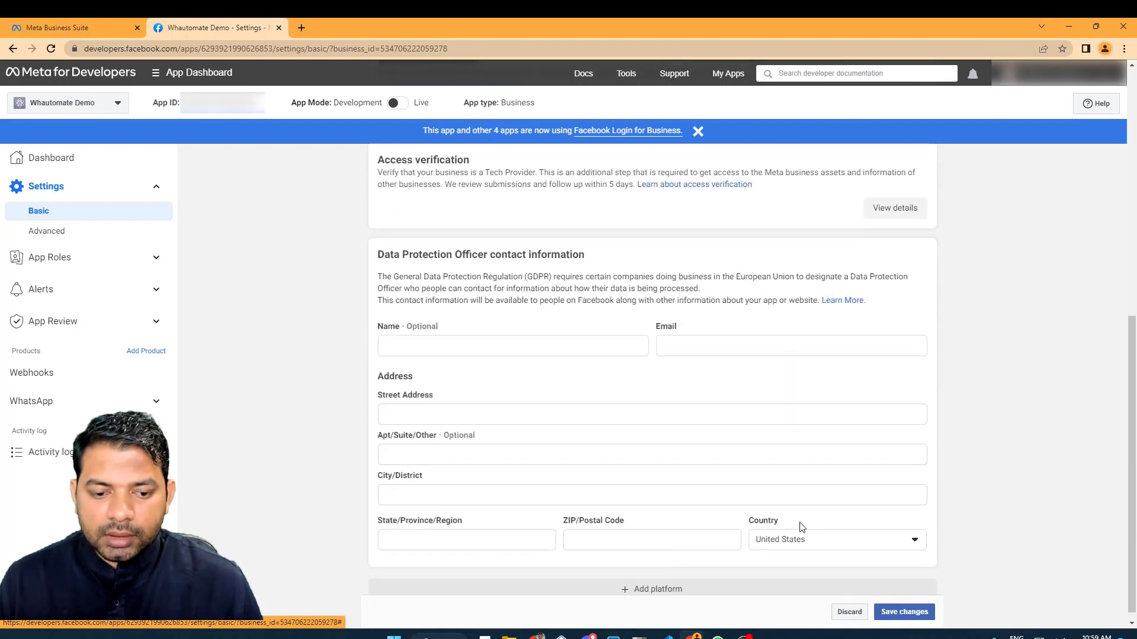
Fill the Data Protection Officer contact details using the browser's saved autofill.
left_click(497, 348)
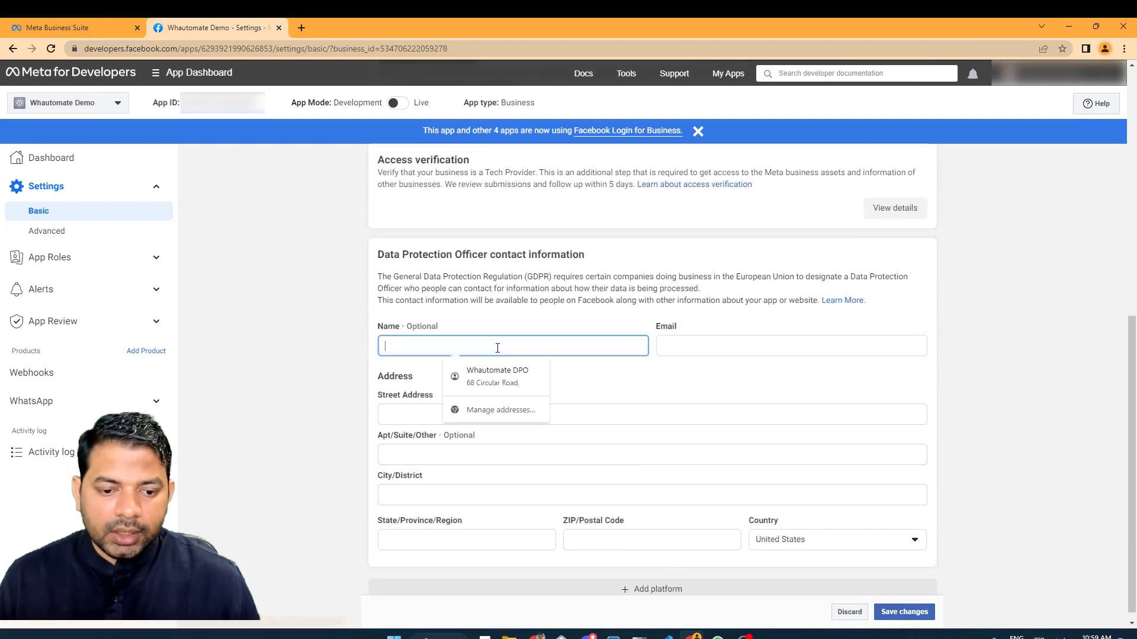
key("Down")
key("Return")
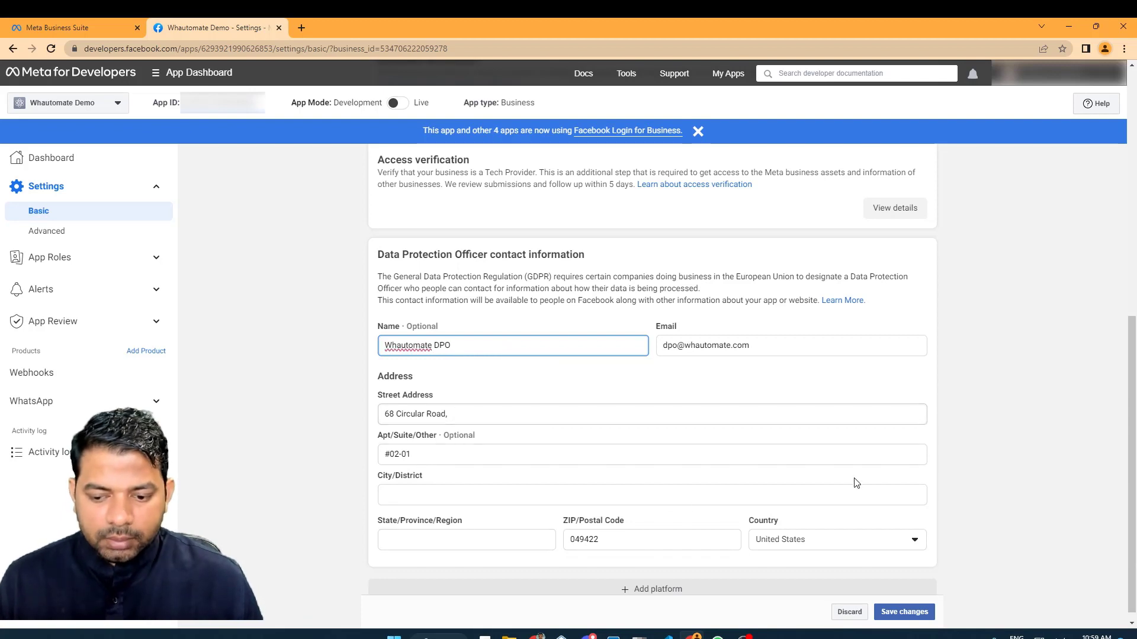
Set the DPO address country to Singapore and save the Basic settings.
left_click(833, 541)
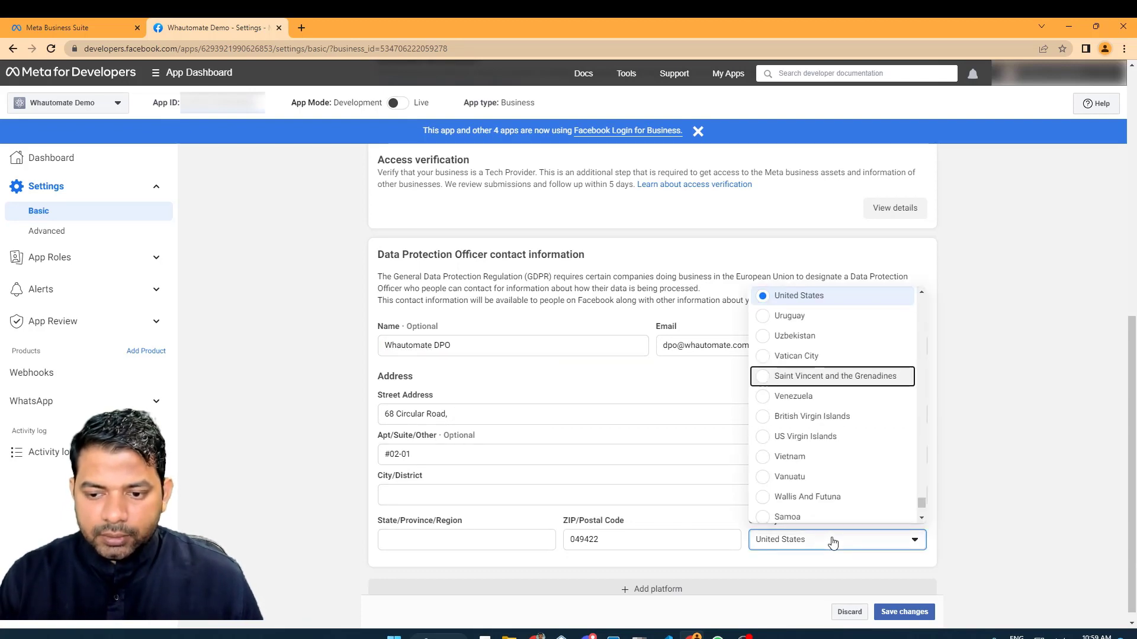
type("indias")
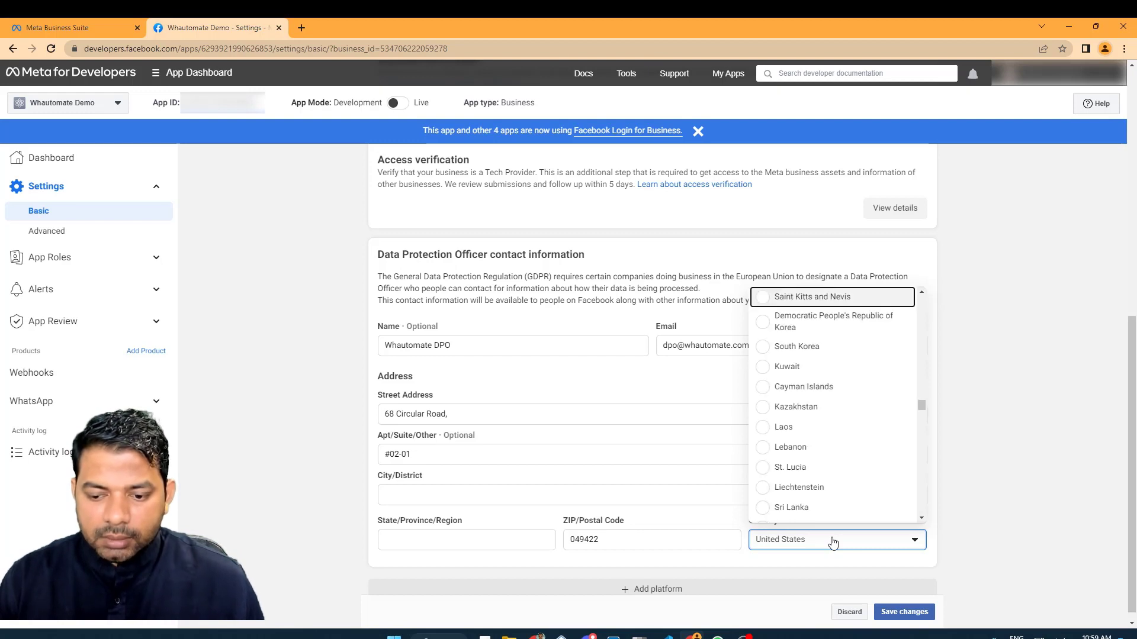
scroll(832, 432, "down", 15)
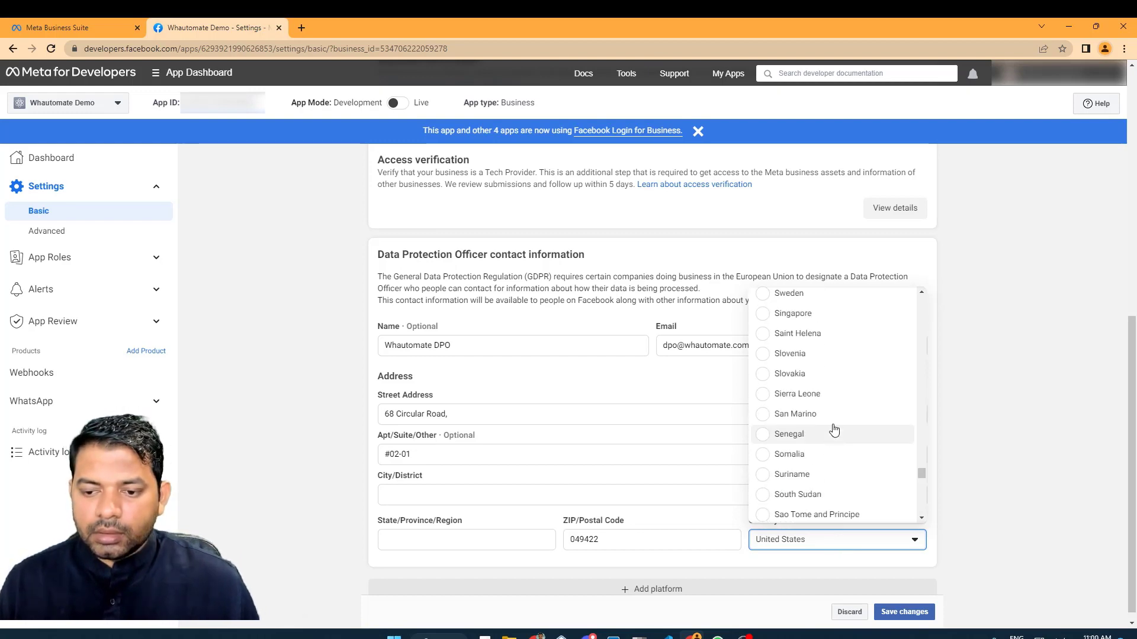
left_click(788, 357)
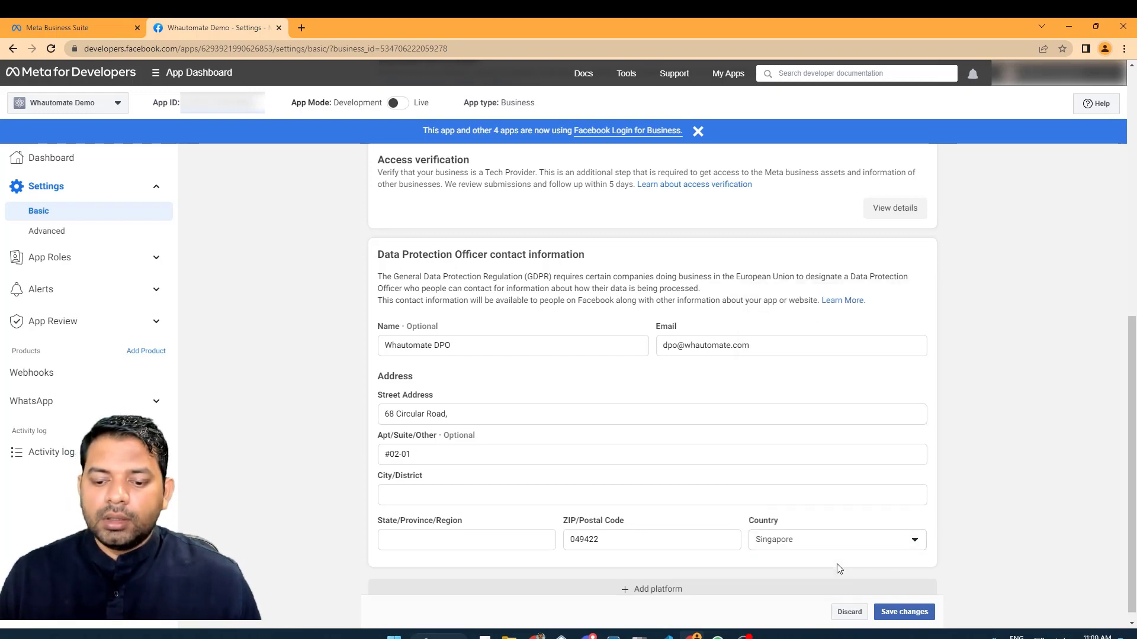
scroll(839, 568, "down", 1)
left_click(923, 619)
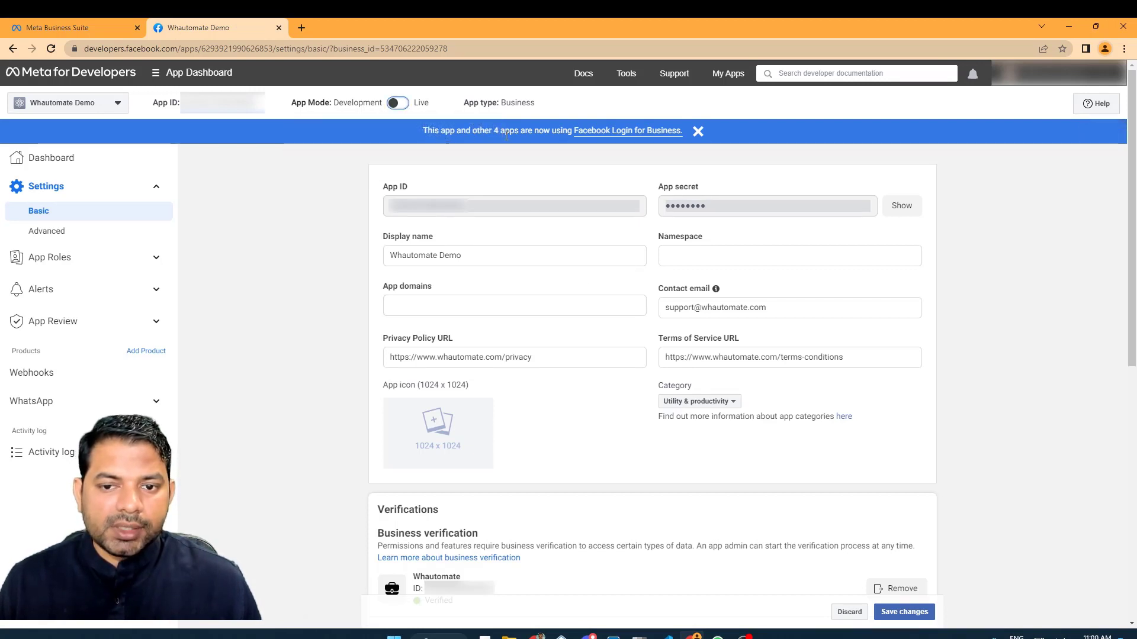
Switch the app to Live mode and start adding a business phone number.
left_click(398, 103)
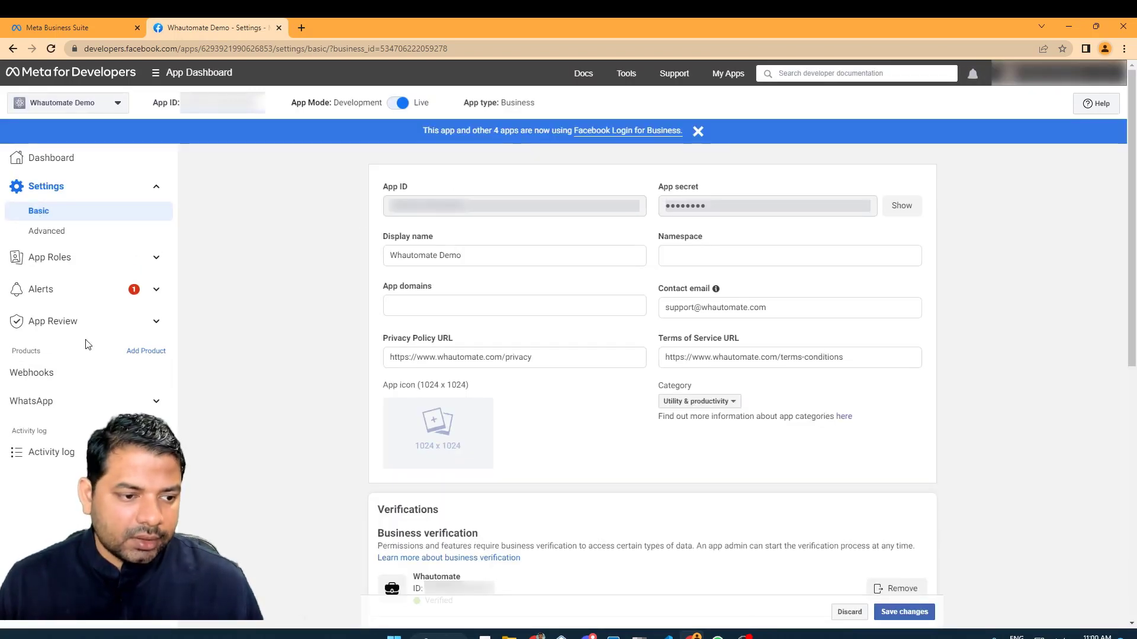
left_click(89, 402)
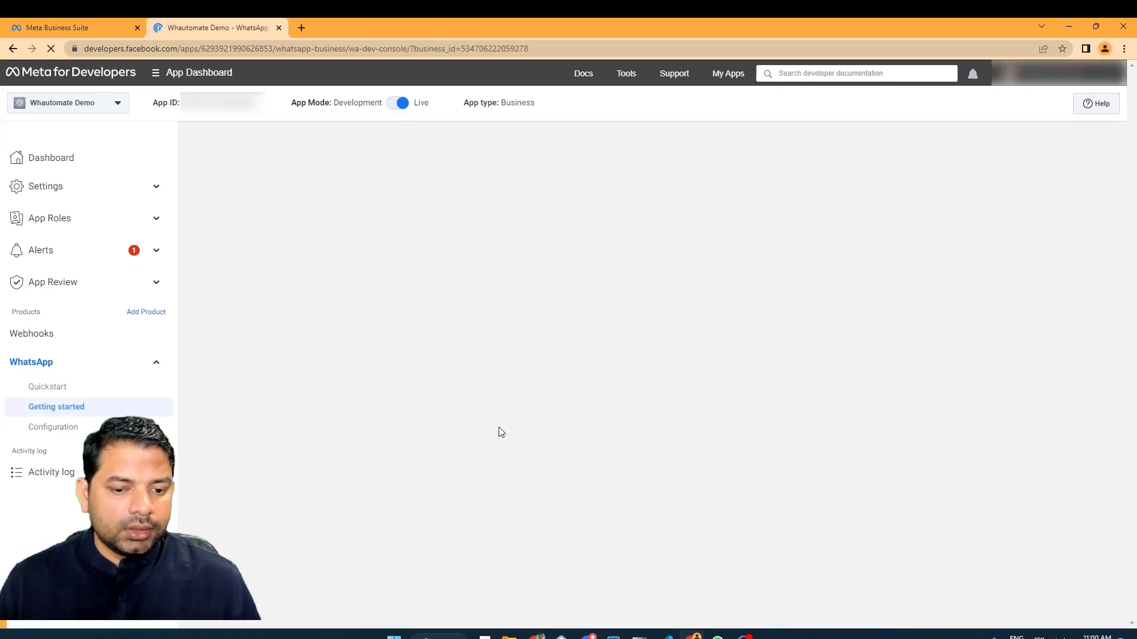
scroll(718, 386, "down", 4)
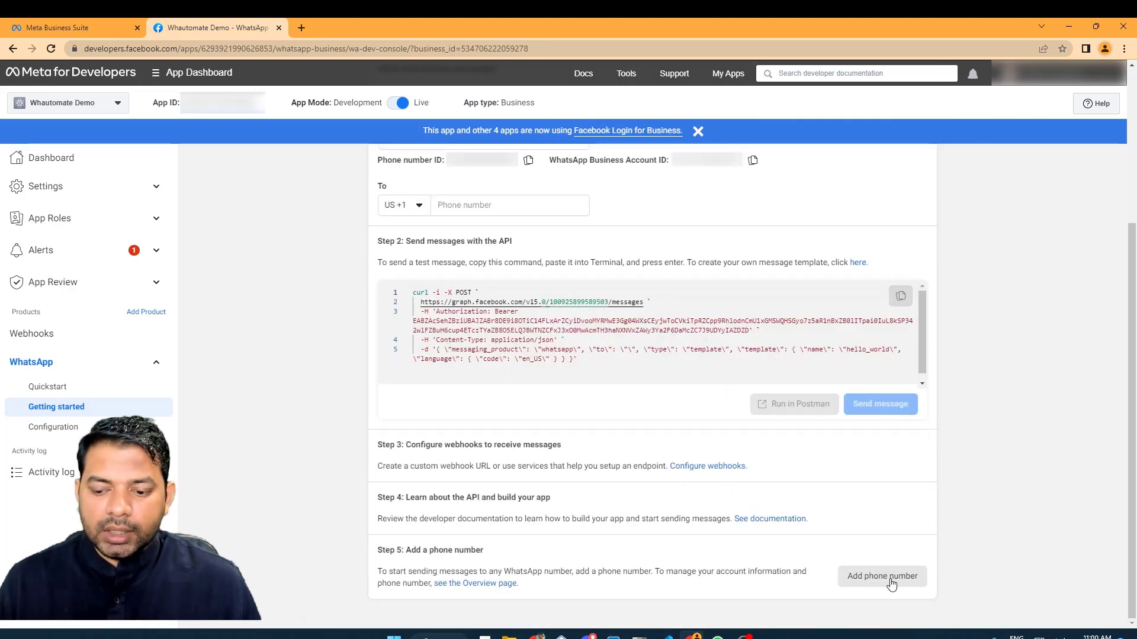
left_click(891, 584)
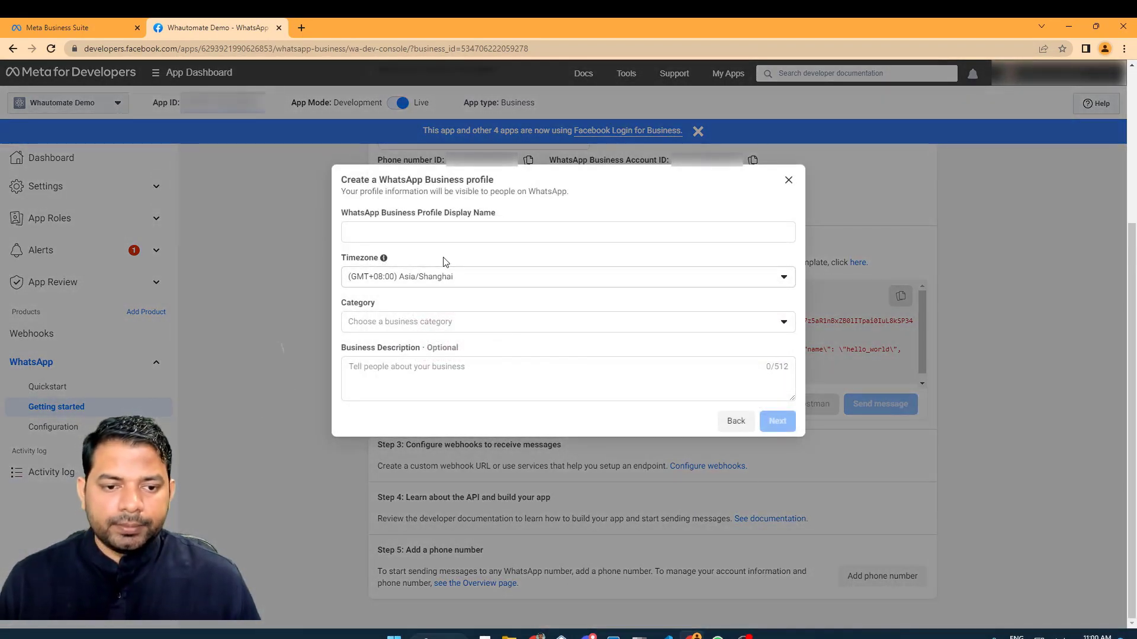
Fill the profile: display name Whautomate Demo, category Other, and a WhatsApp automation platform description.
left_click(454, 233)
type("Wh")
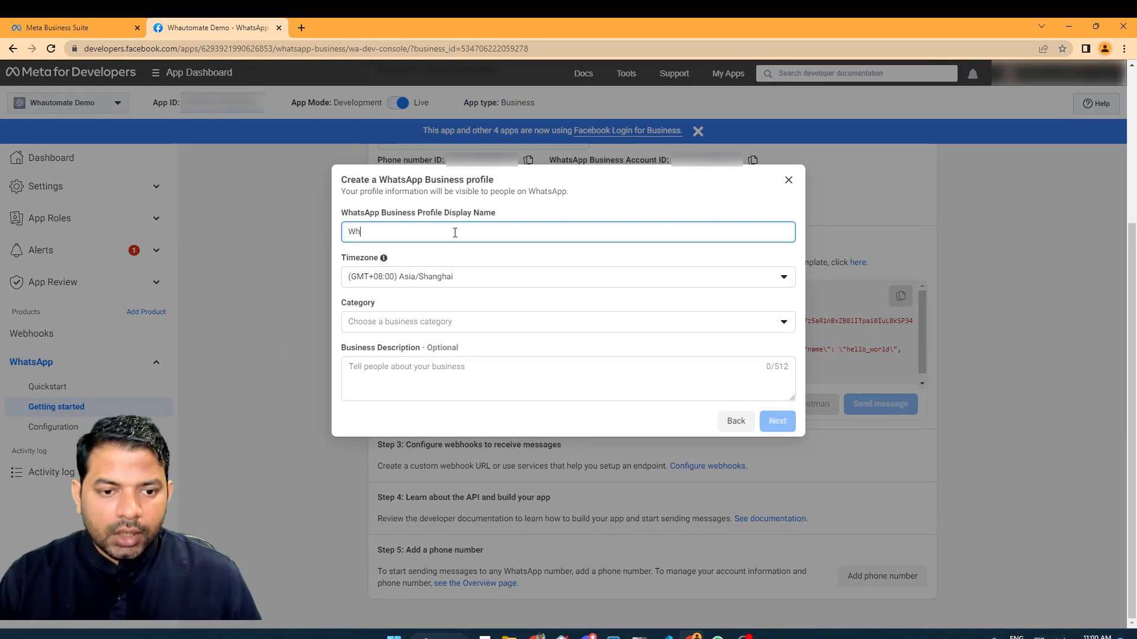
type("automate Demo")
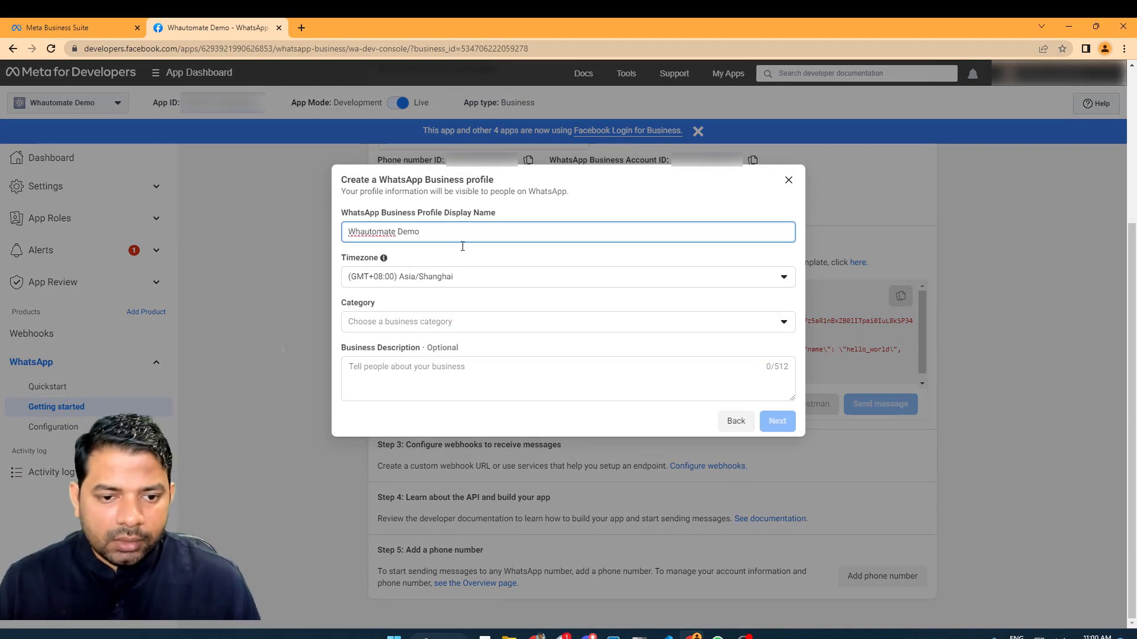
left_click(481, 321)
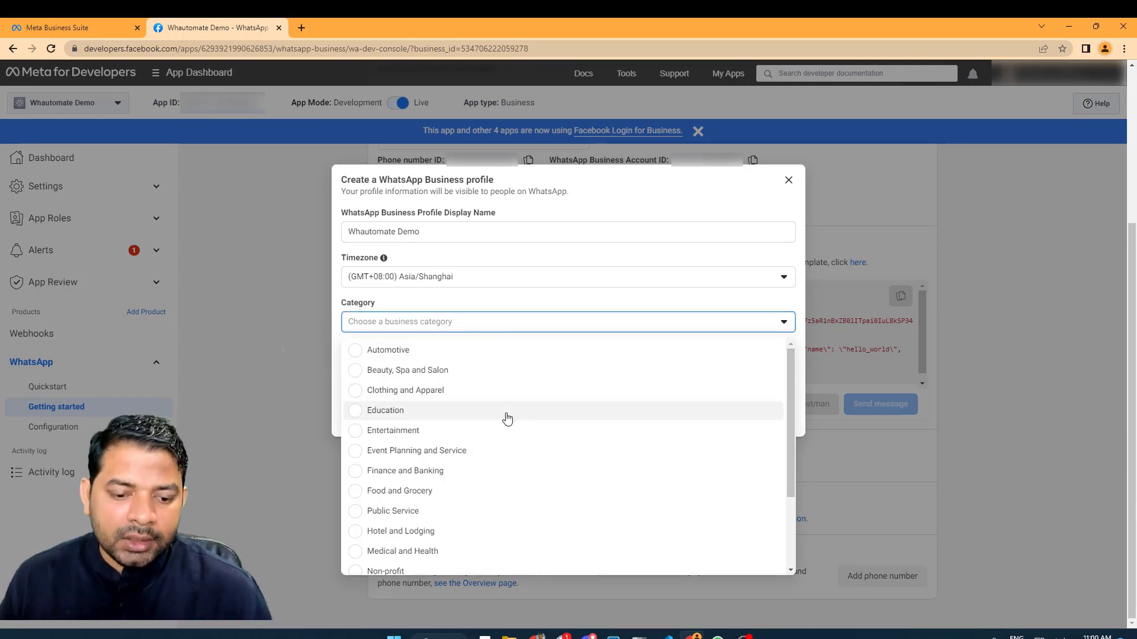
scroll(506, 414, "down", 3)
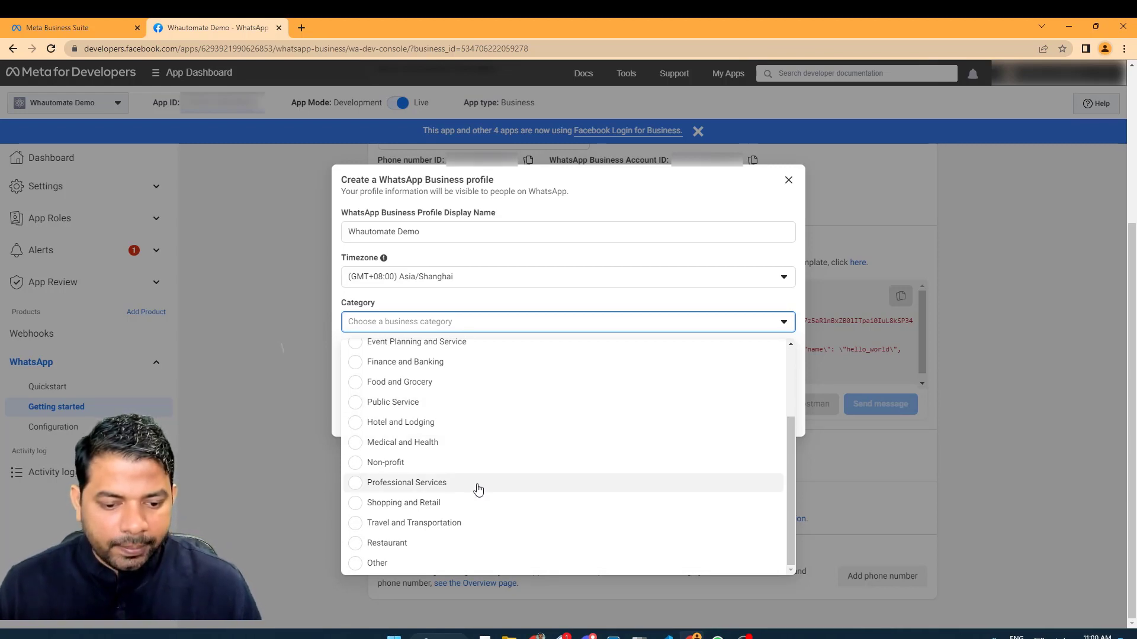
left_click(412, 561)
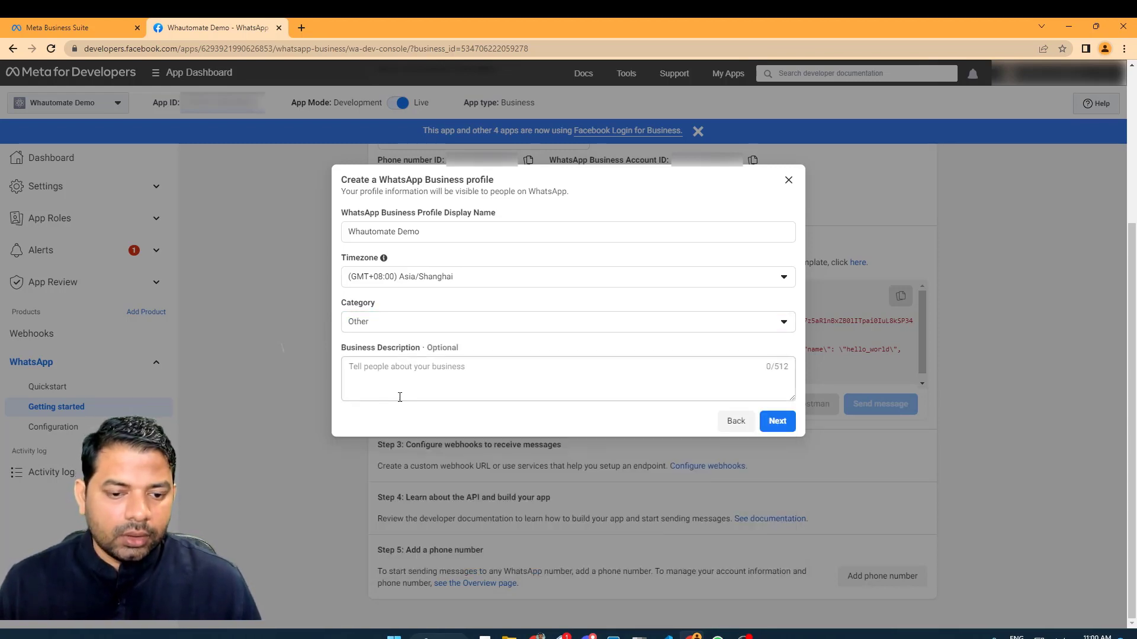
left_click(404, 376)
type("Whautomate is a Wh")
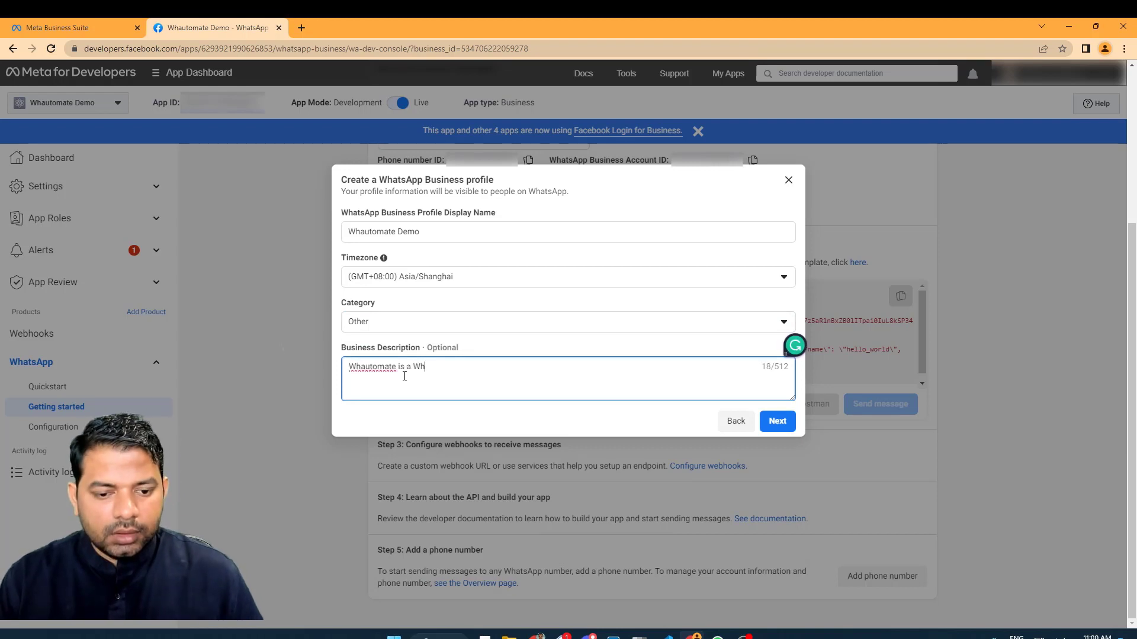
type("atsApp automation and ")
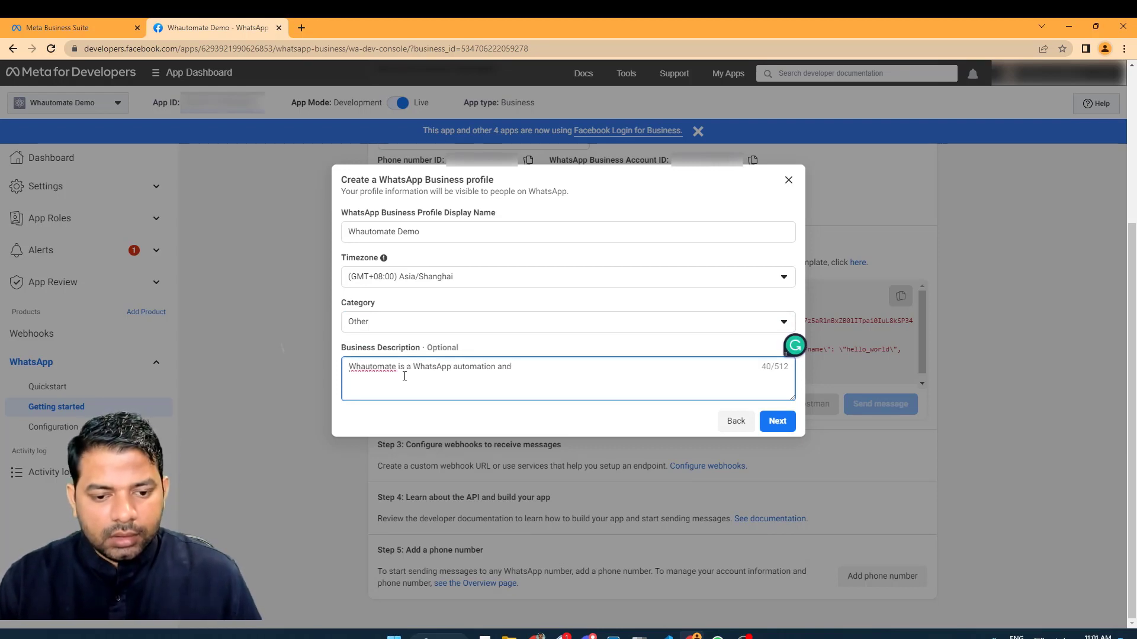
type("marketing platform.")
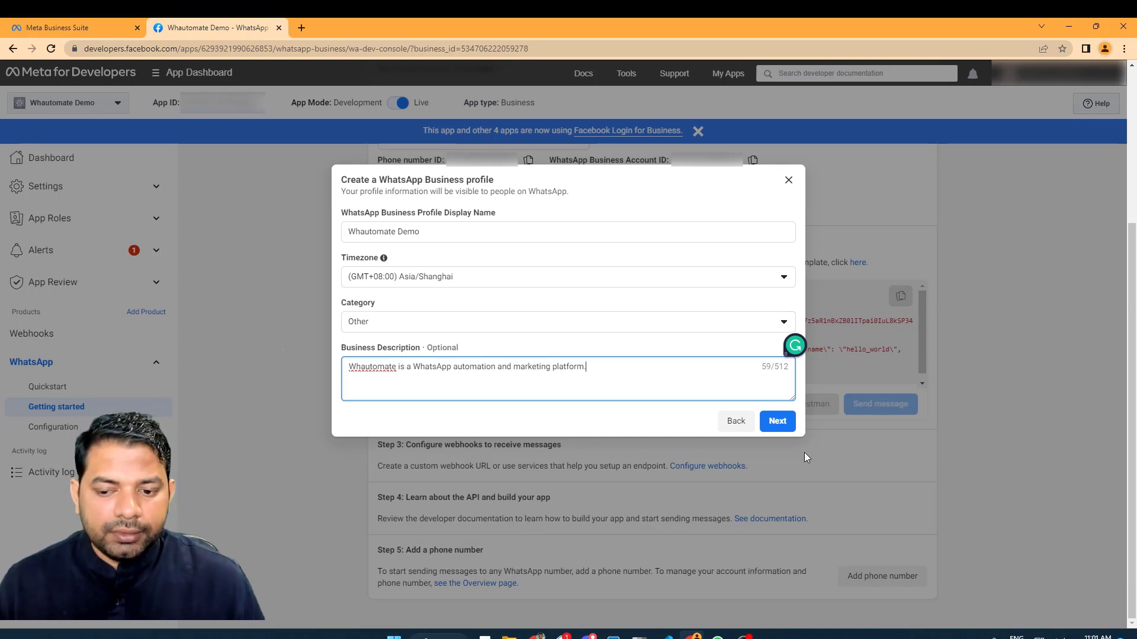
Enter the business phone number with Singapore's +65 country code.
left_click(783, 428)
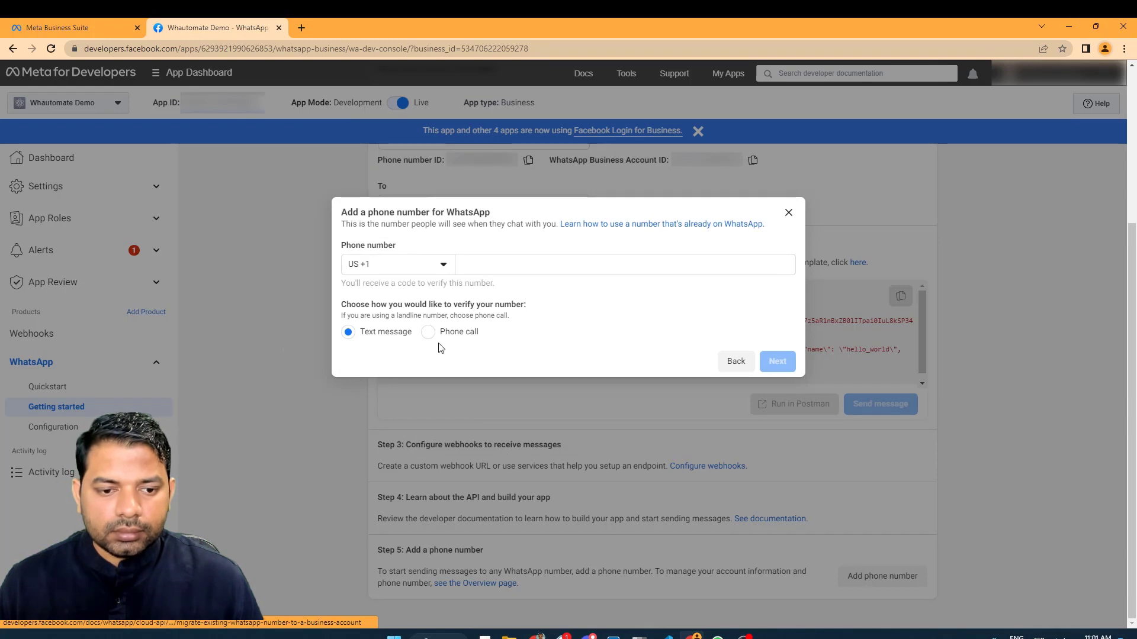
left_click(435, 266)
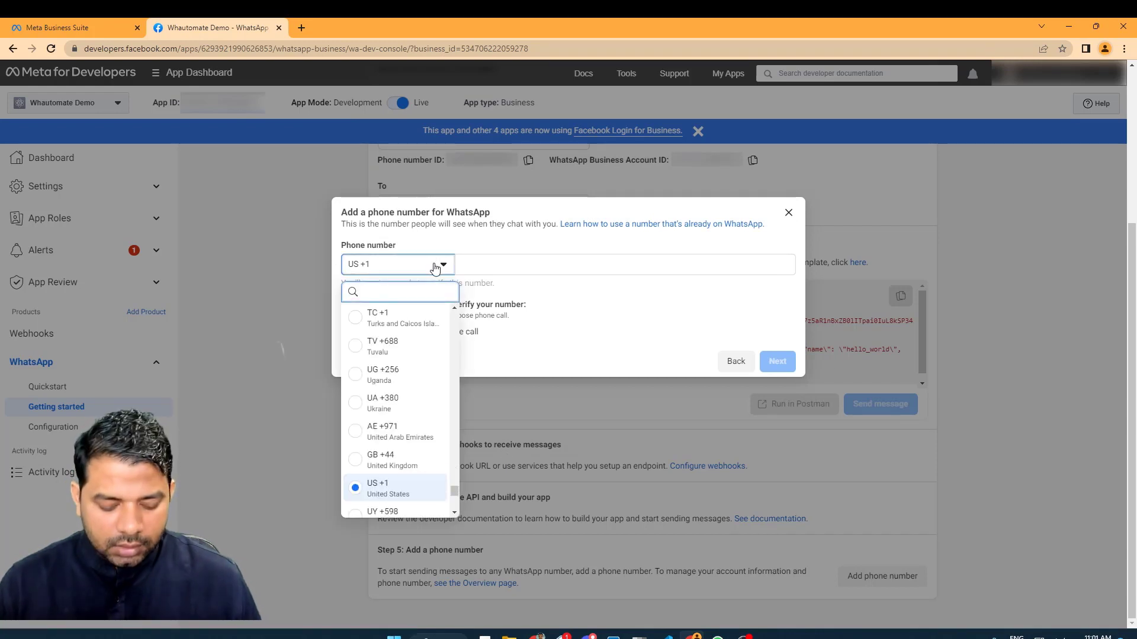
type("SG")
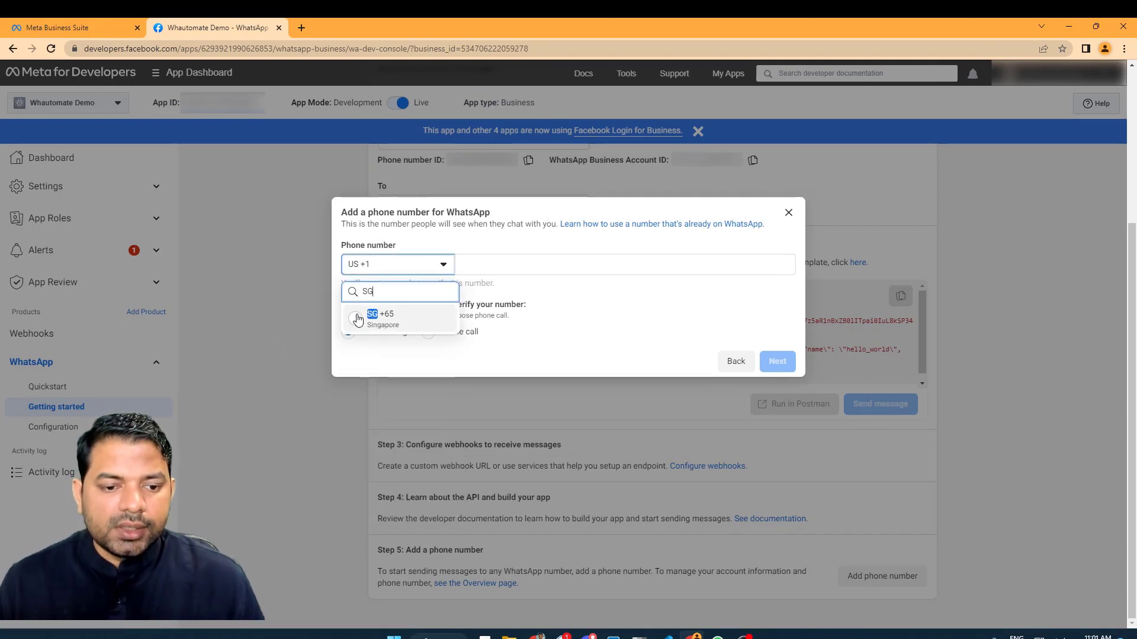
left_click(358, 320)
left_click(528, 262)
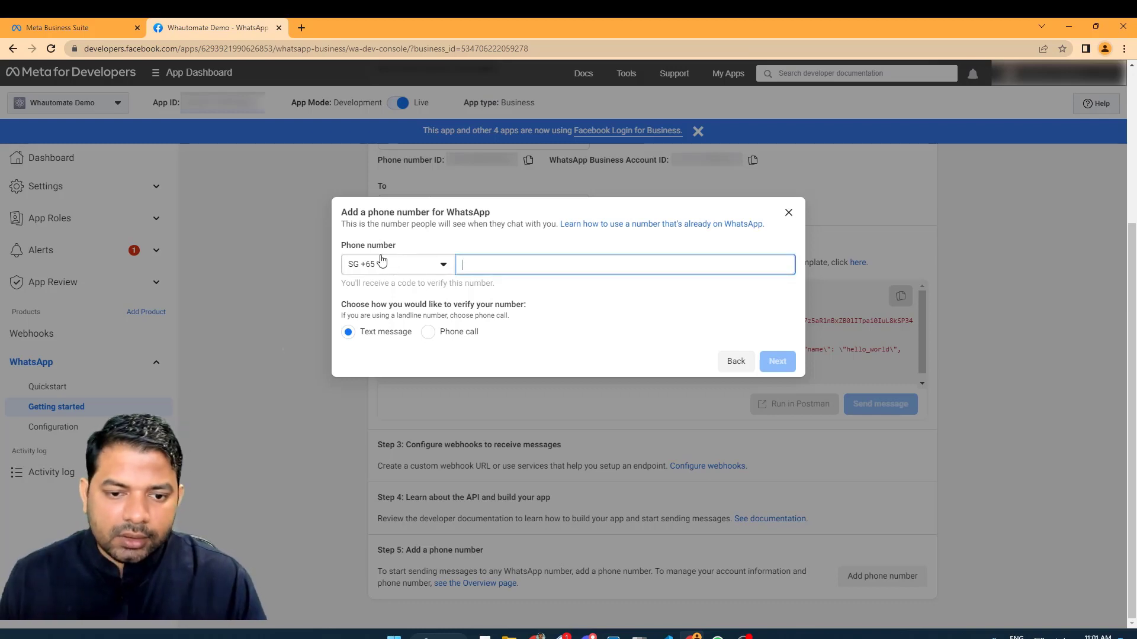
type("...")
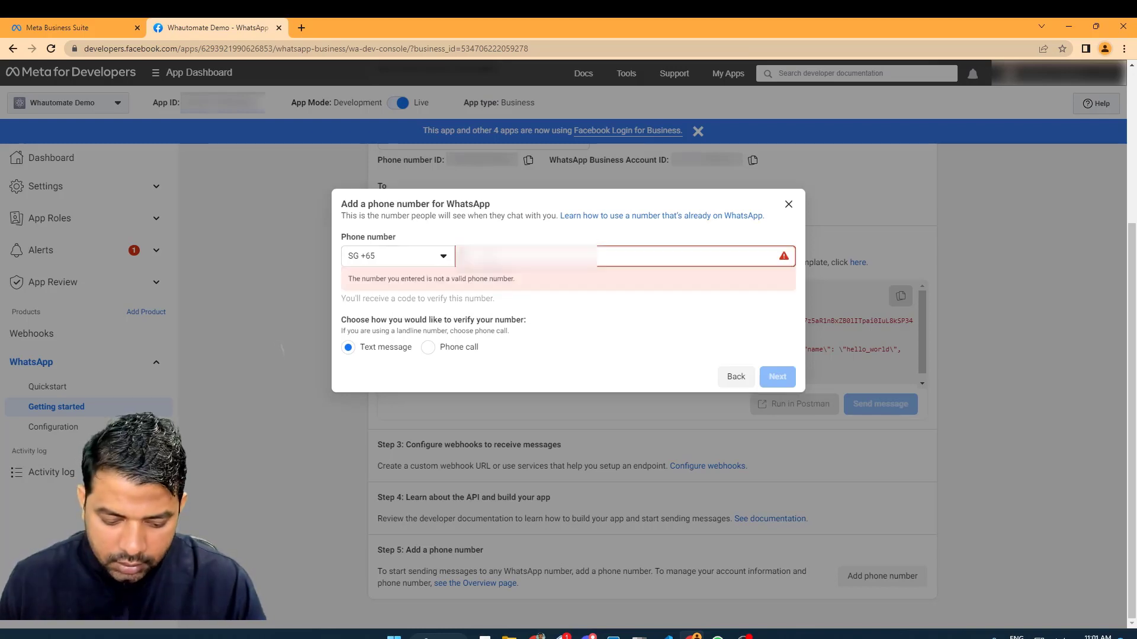
type("...")
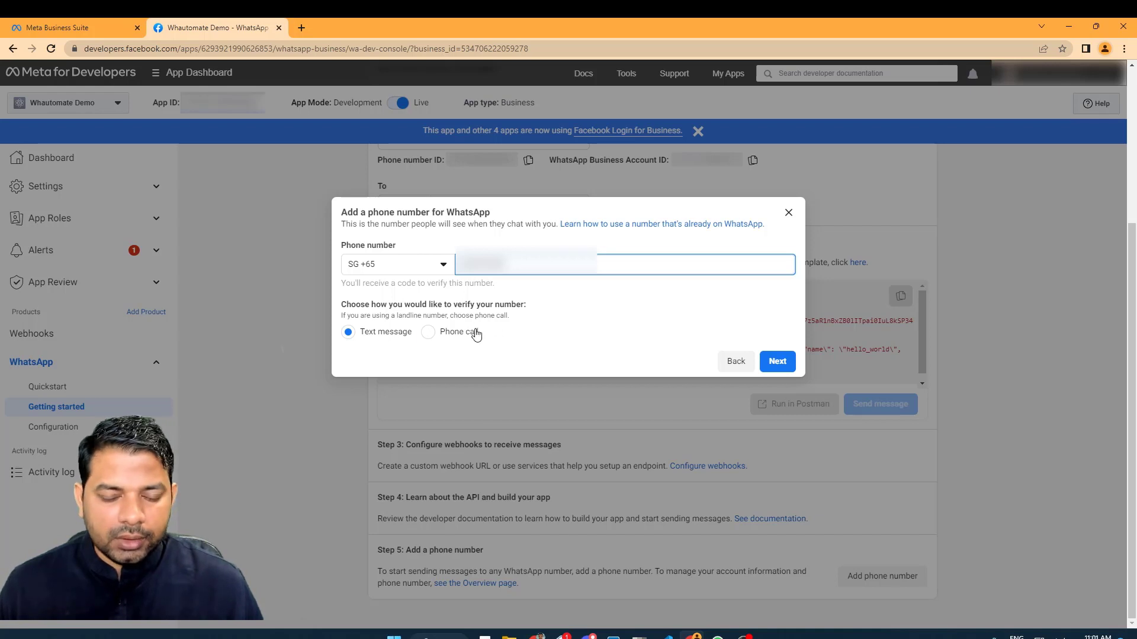
Verify the number with the 6-digit SMS verification code.
left_click(777, 362)
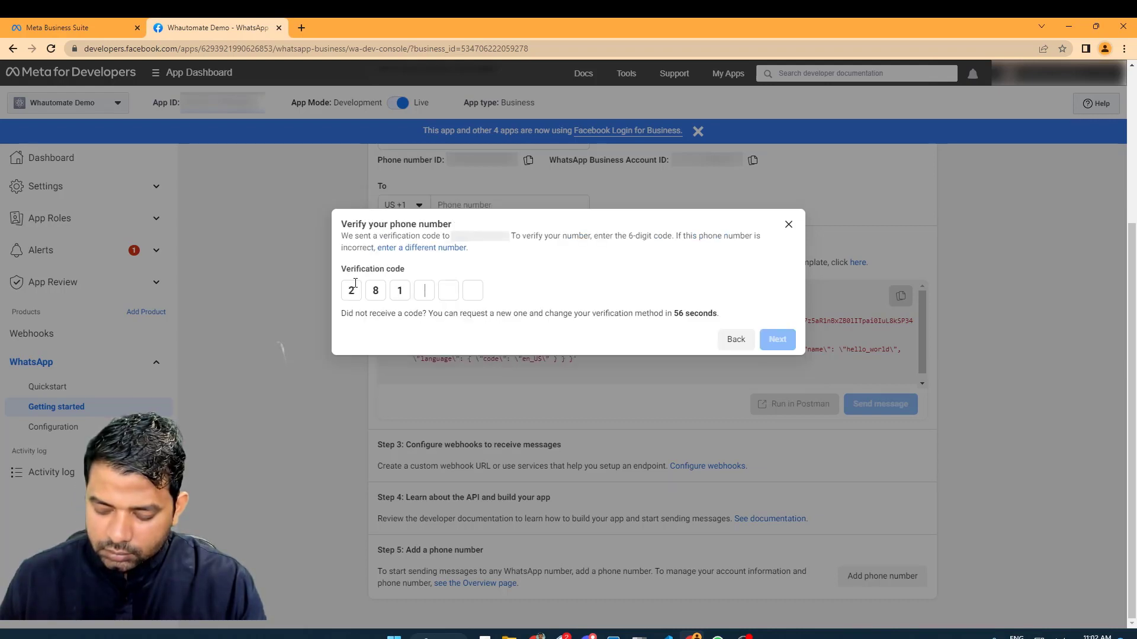
type("47")
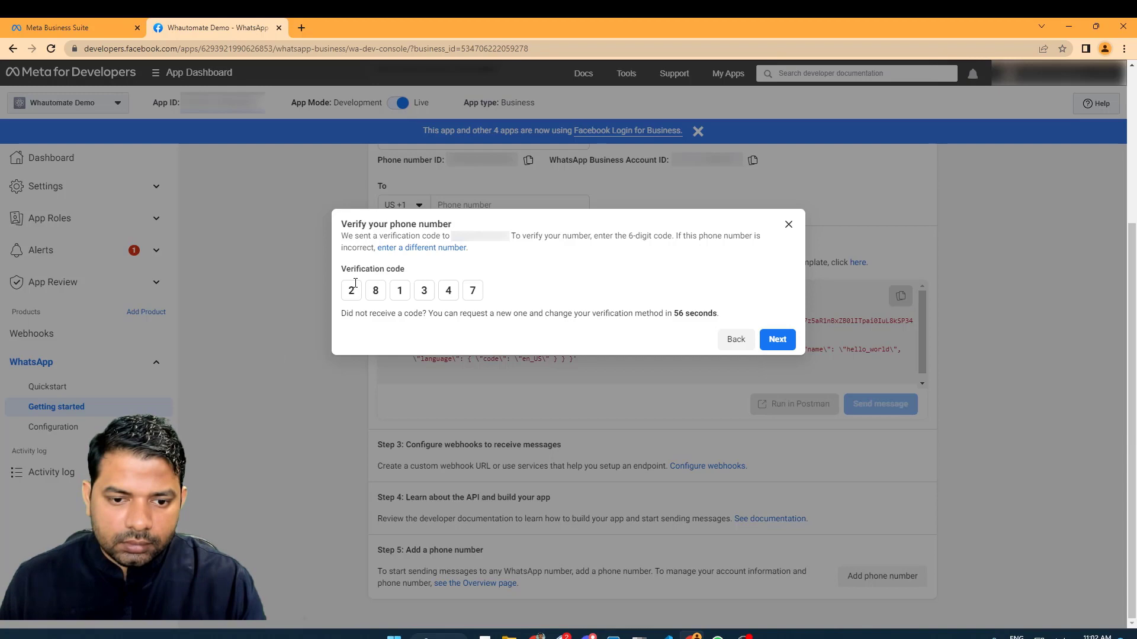
left_click(775, 341)
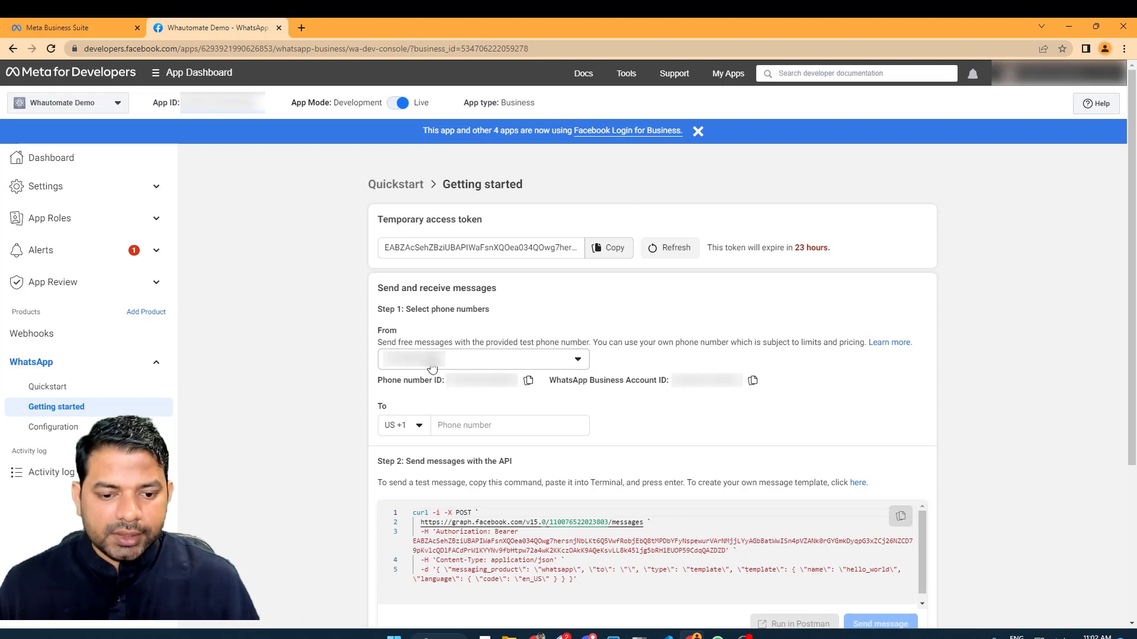
Set the test message recipient's country code to India +91.
left_click(407, 432)
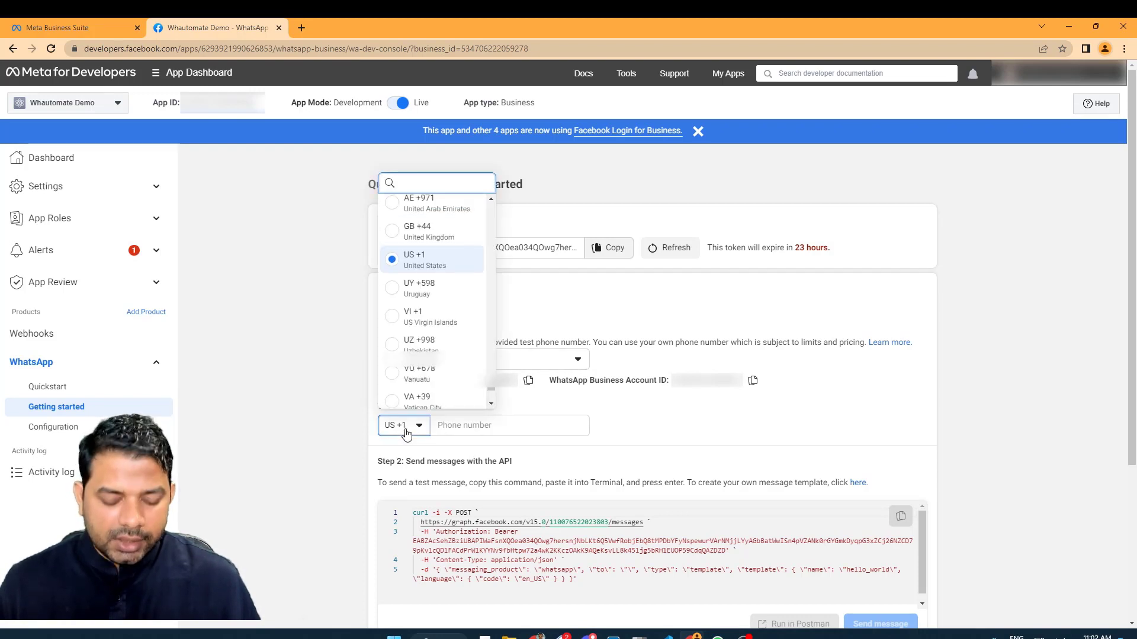
type("IN")
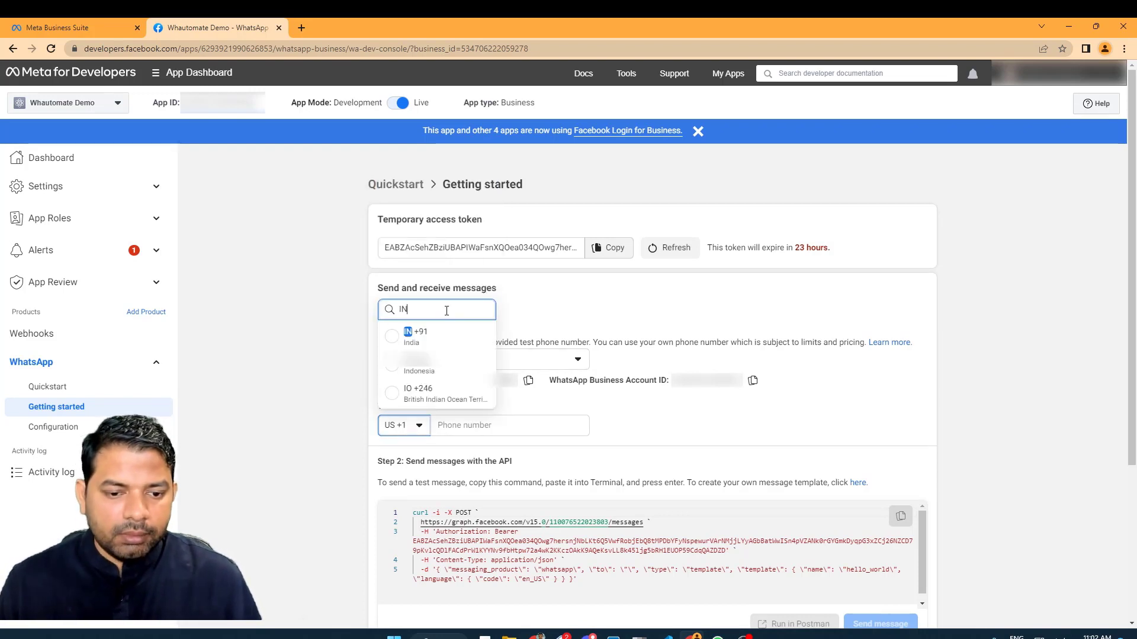
left_click(417, 336)
left_click(487, 453)
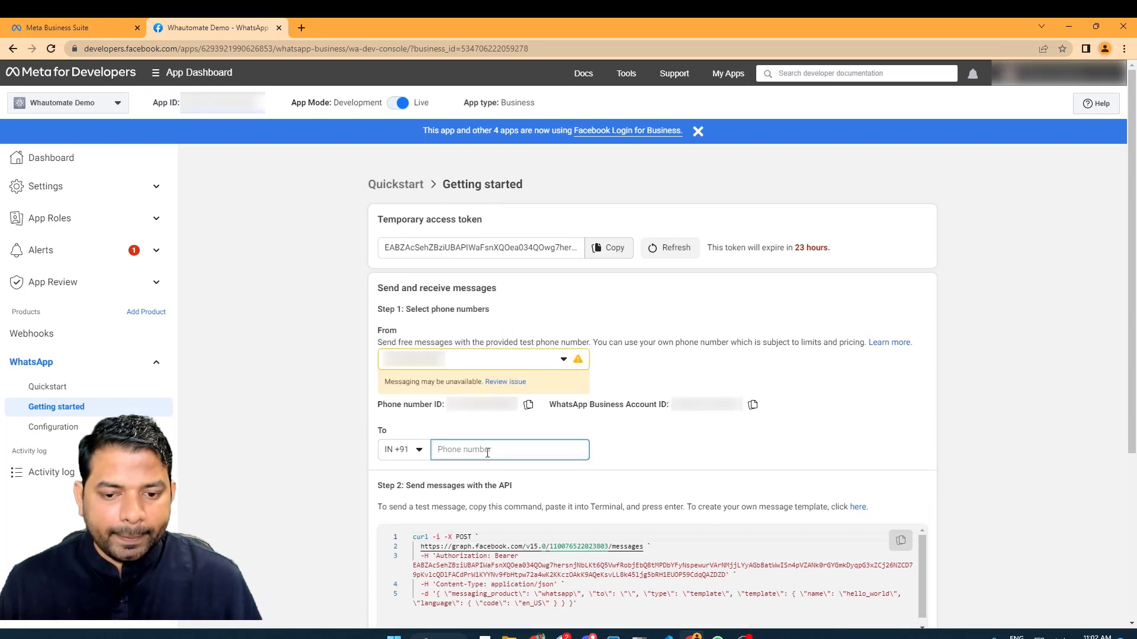
Open the messaging warning's review page and the business phone number settings in new tabs.
middle_click(505, 383)
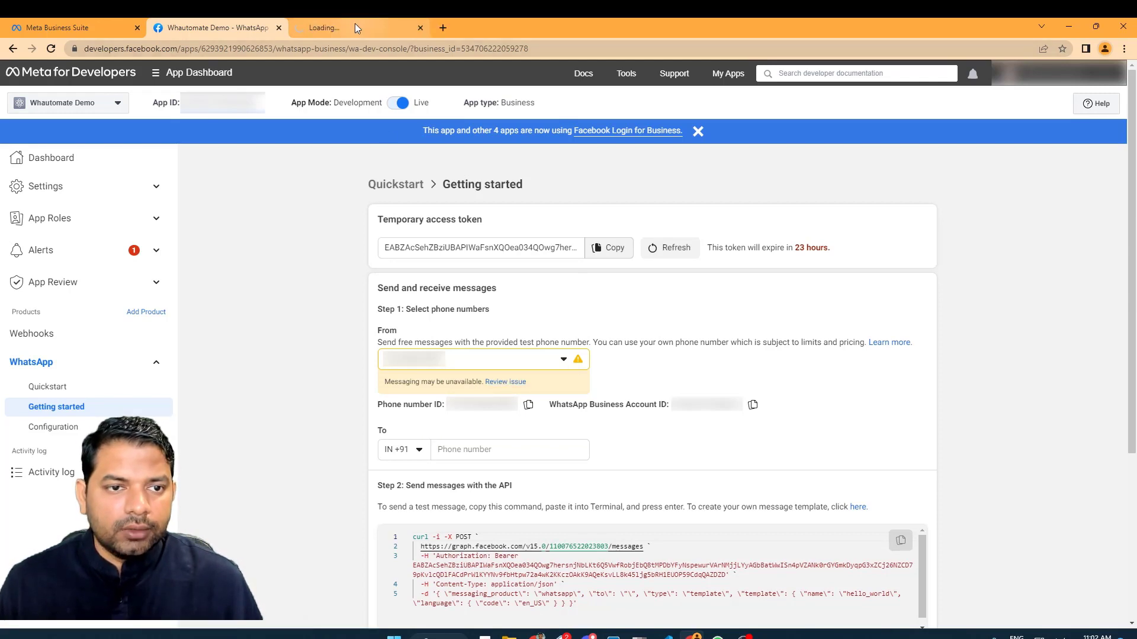
left_click(354, 25)
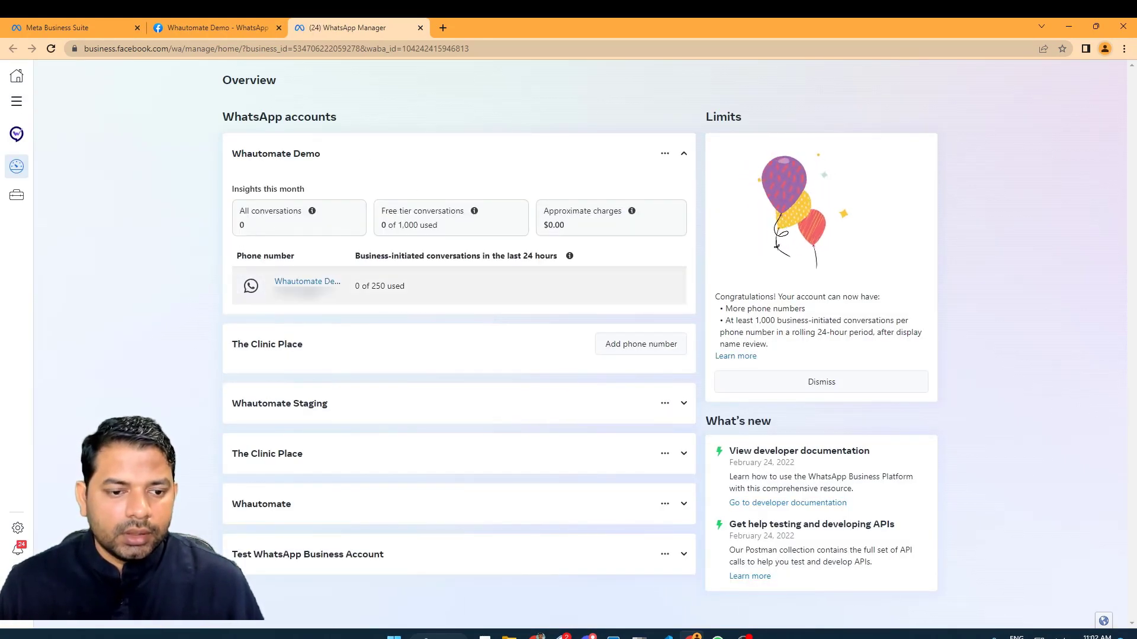
left_click(306, 282)
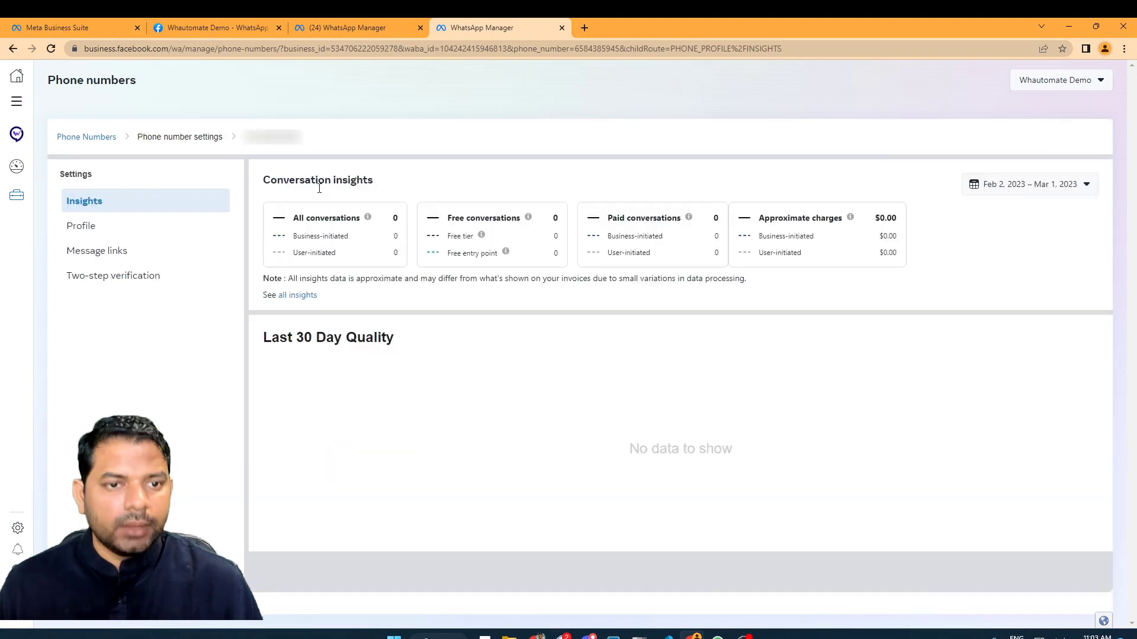
left_click(225, 27)
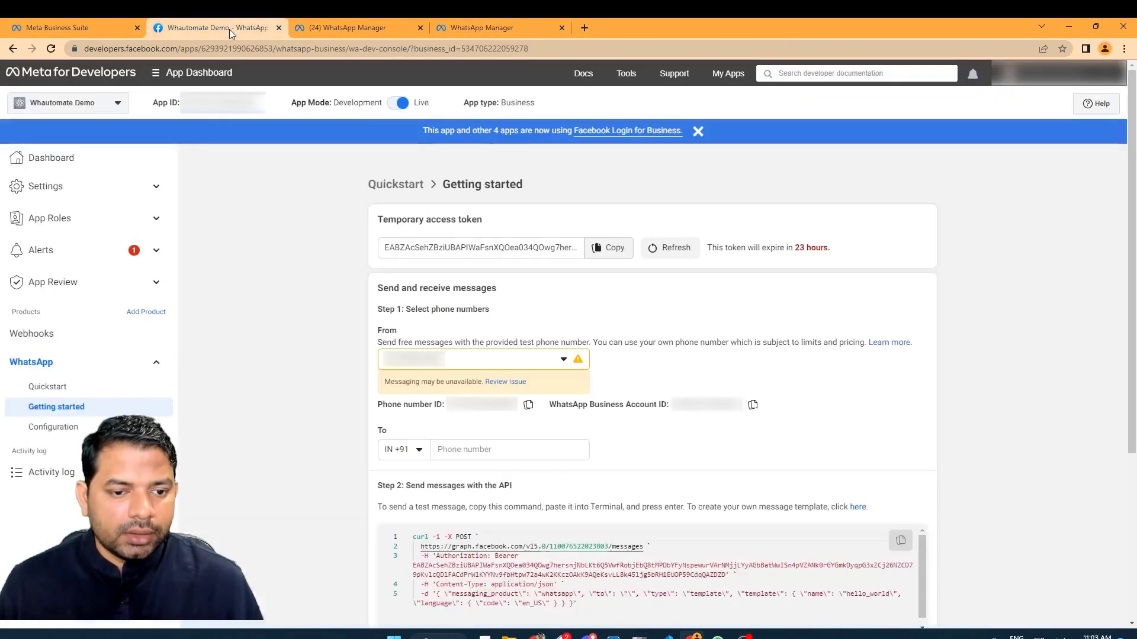
Paste the recipient's phone number into the To field.
left_click(476, 449)
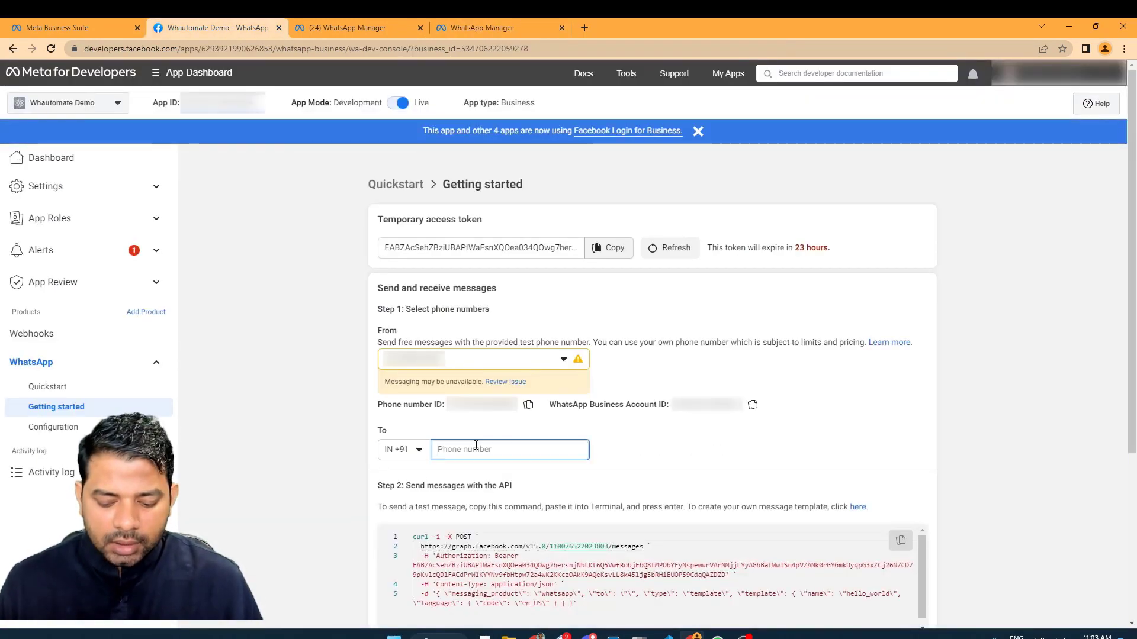
key("ctrl+v")
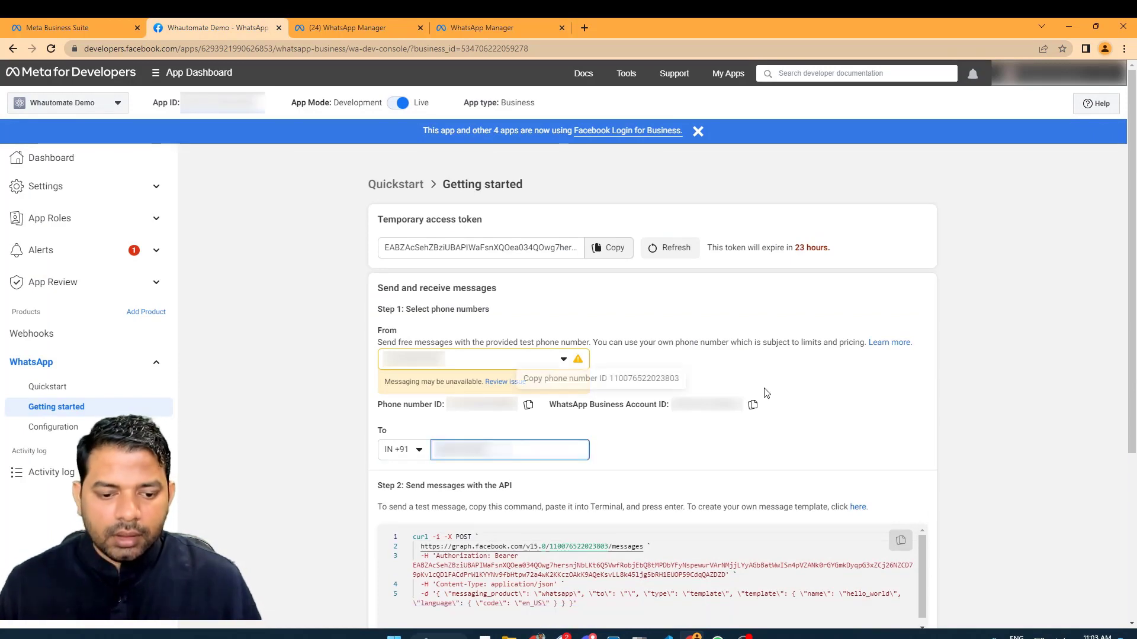
scroll(766, 393, "down", 4)
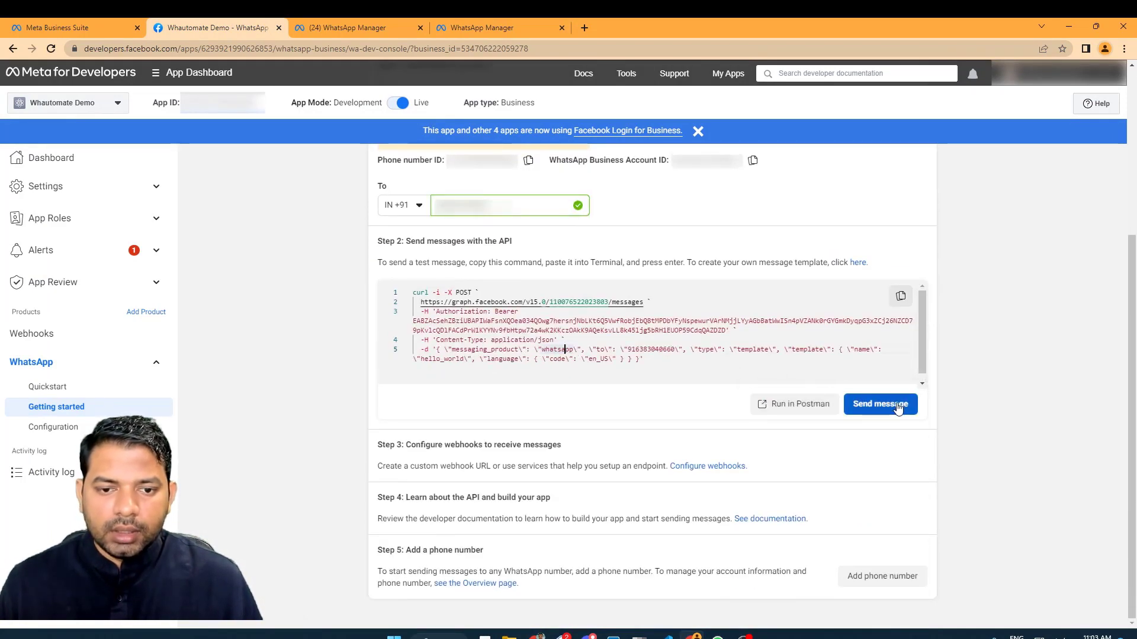
Send the hello_world test template, then check the Hello World chat in WhatsApp Web for it.
left_click(882, 409)
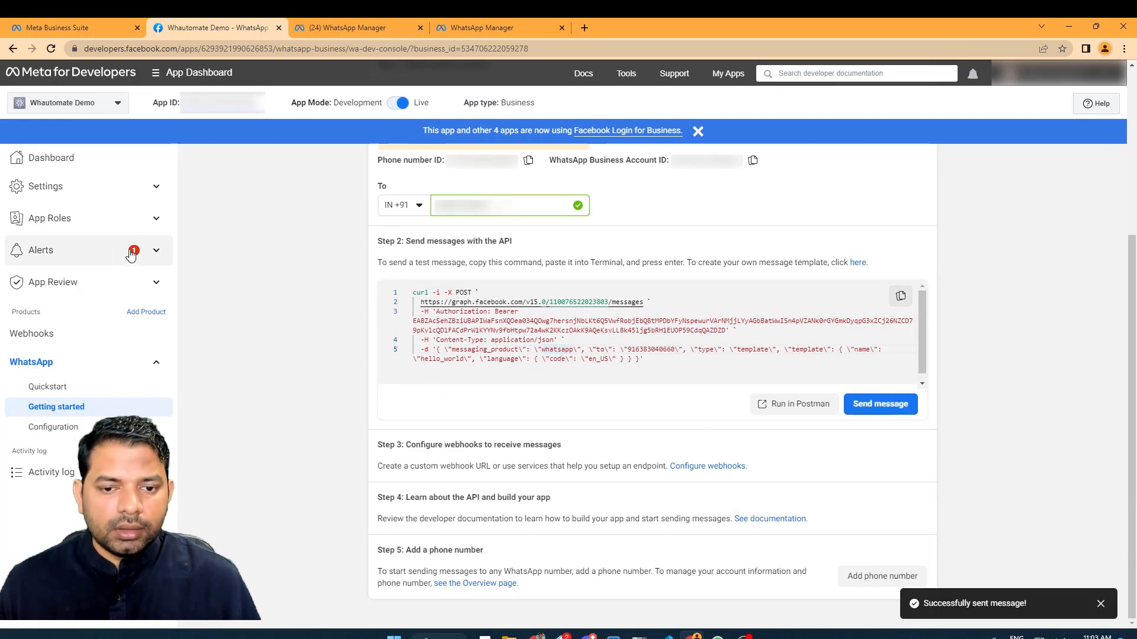
left_click(534, 632)
left_click(331, 27)
left_click(201, 189)
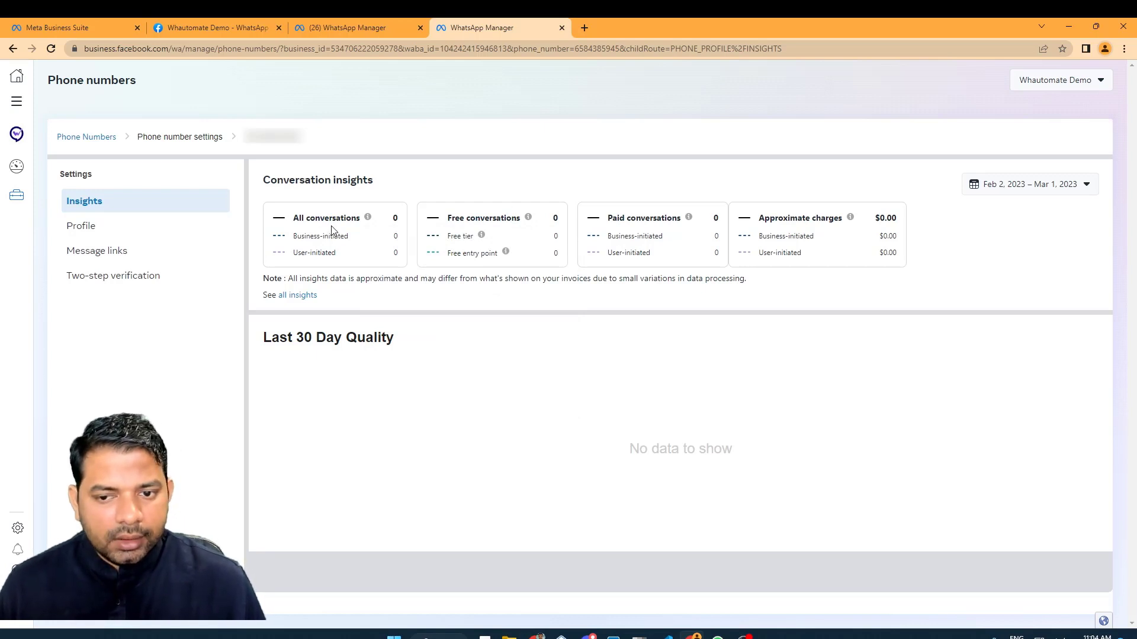
Review the business profile and the active hello_world template, then return to the Getting started page.
left_click(122, 234)
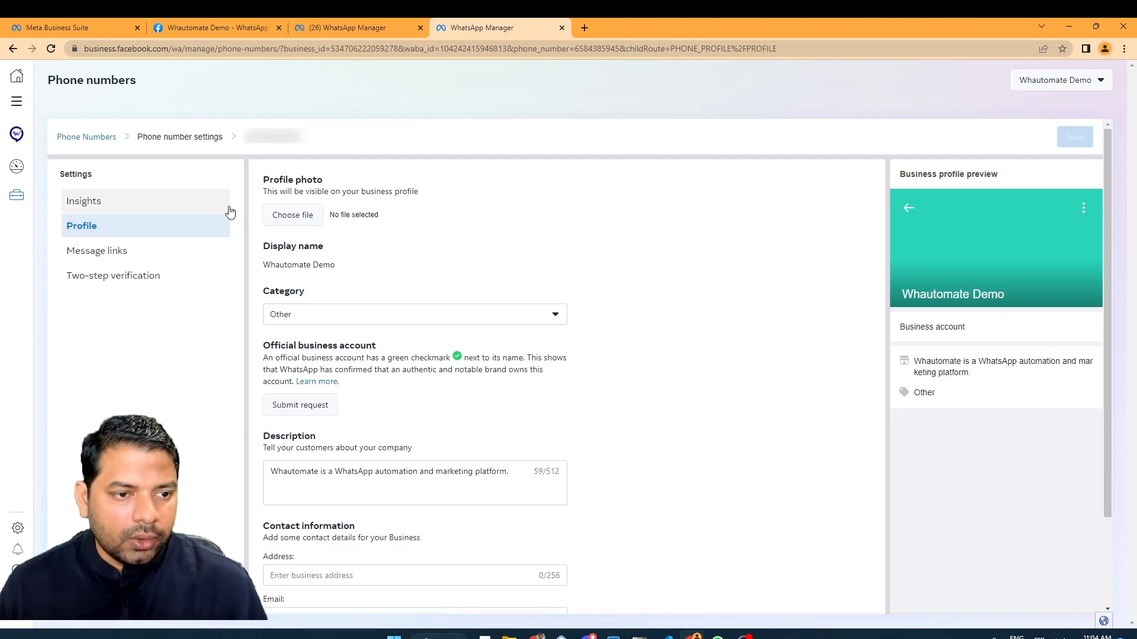
left_click(89, 138)
mouse_move(12, 211)
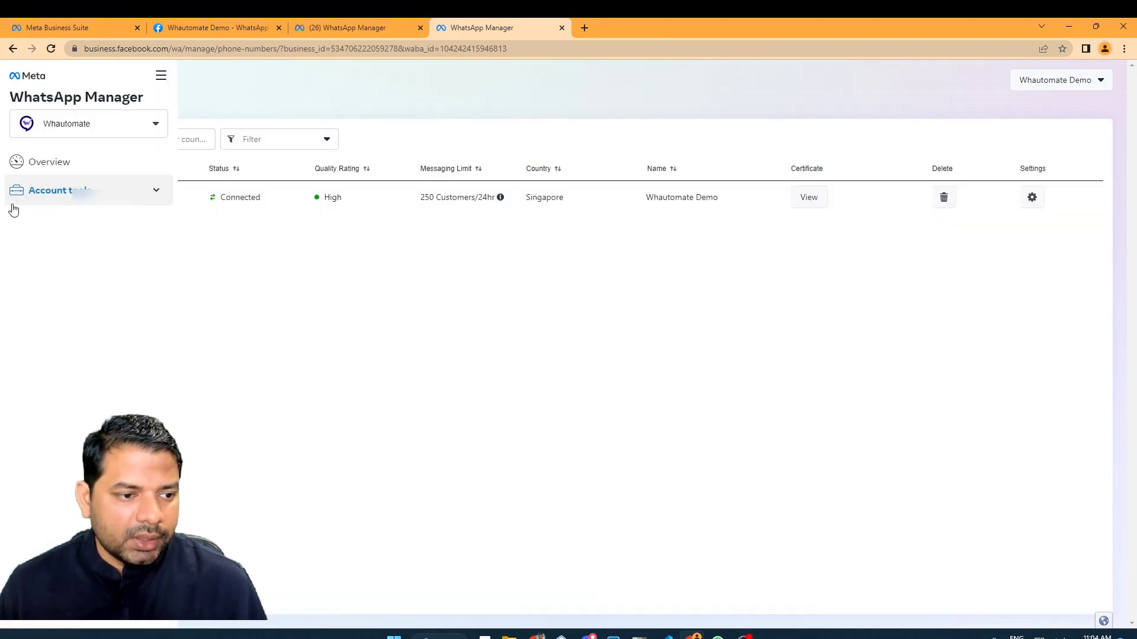
left_click(82, 244)
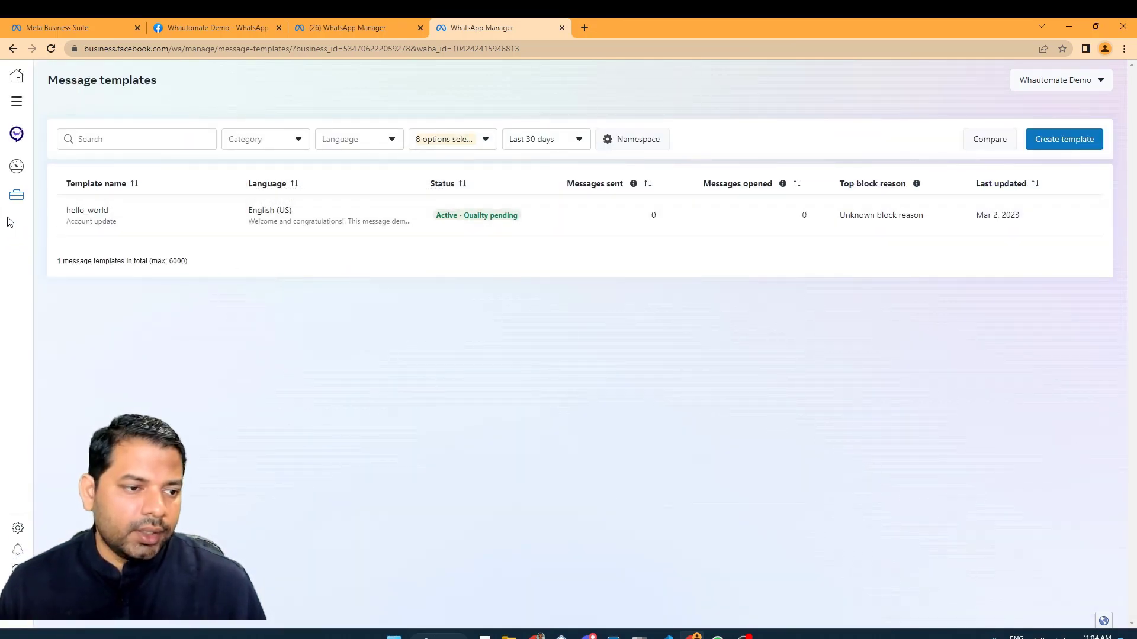
mouse_move(18, 196)
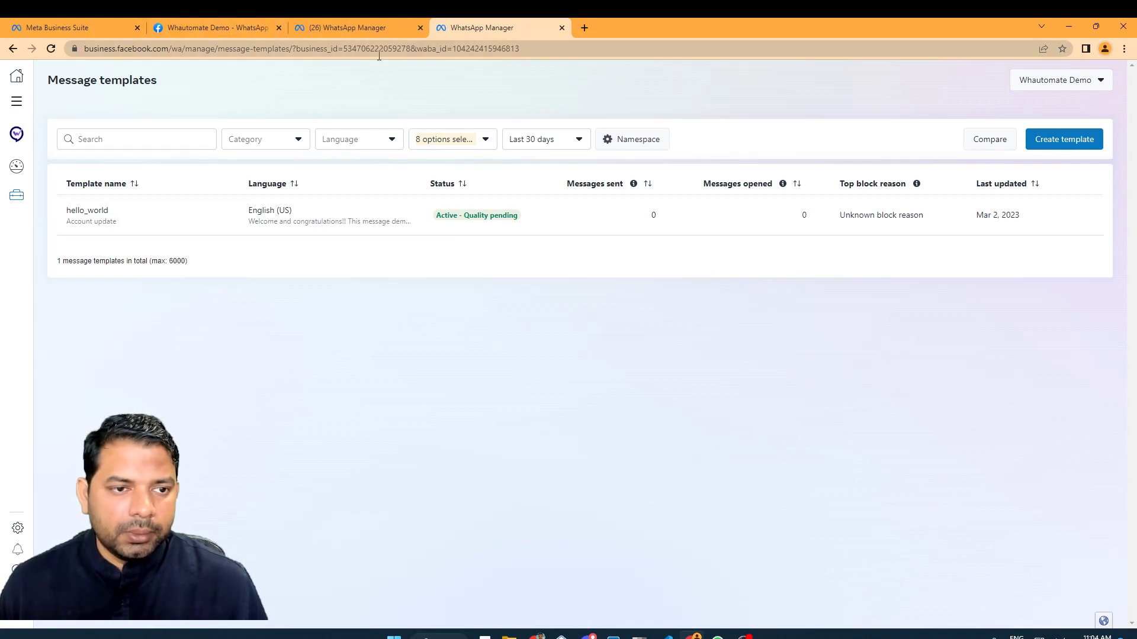
left_click(234, 27)
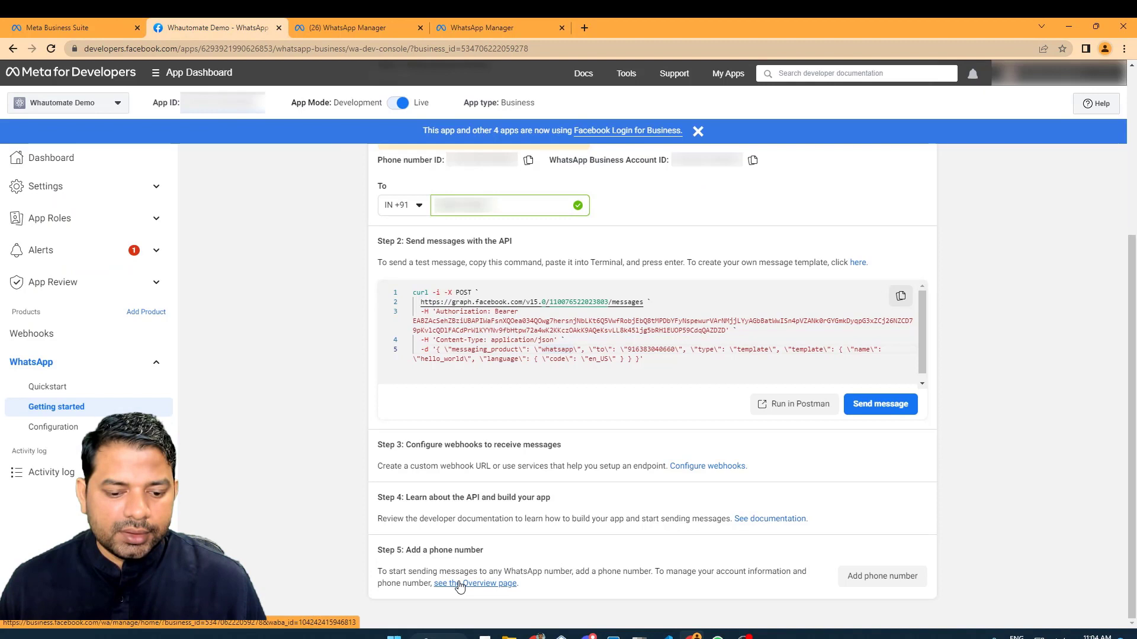
Check the Whautomate Demo phone number in the accounts overview, then go to WhatsApp Configuration.
left_click(507, 582)
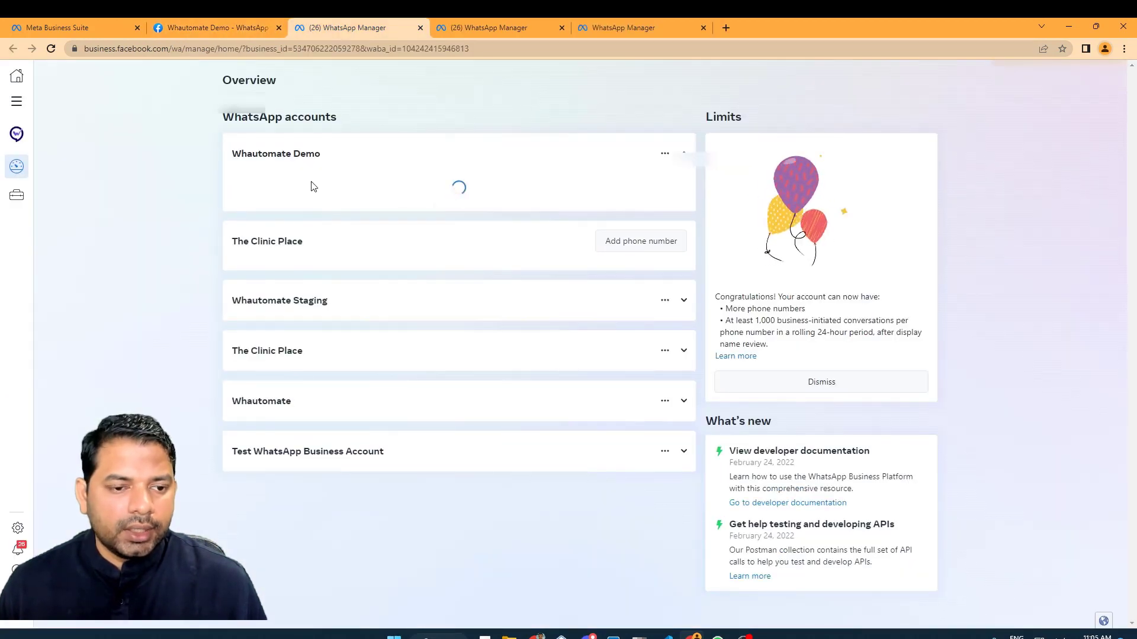
left_click(287, 280)
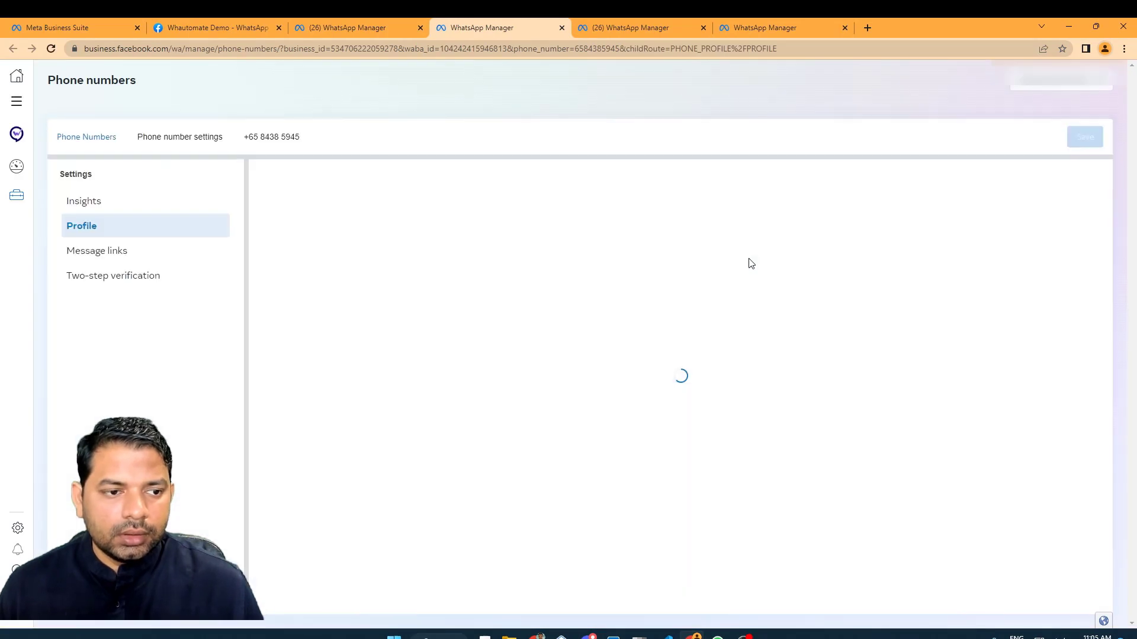
left_click(282, 31)
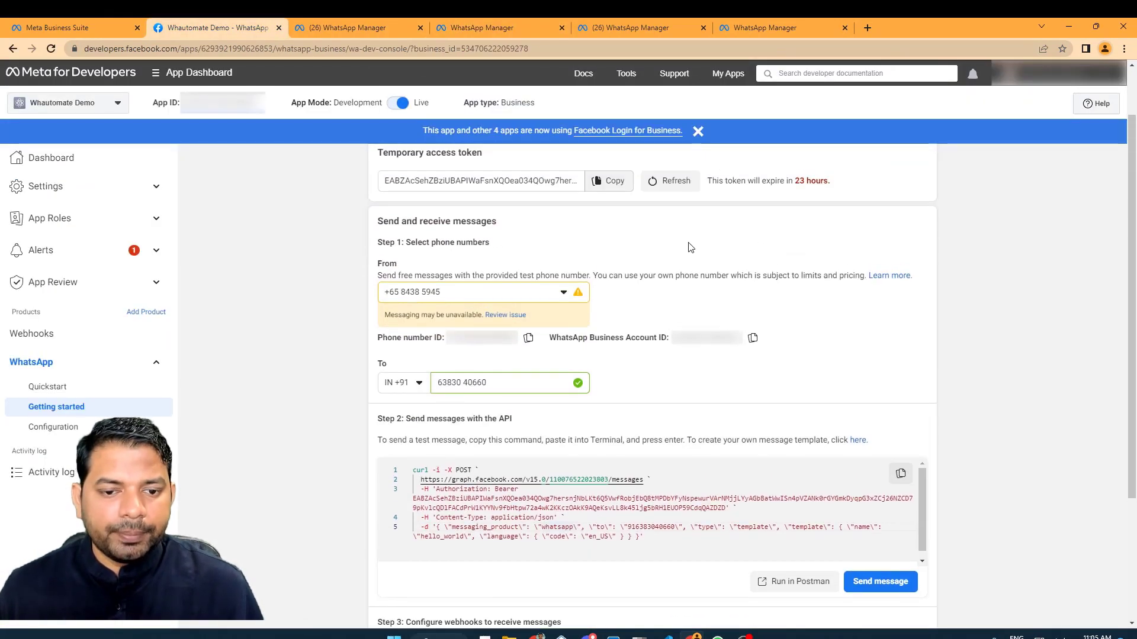
scroll(688, 246, "down", 2)
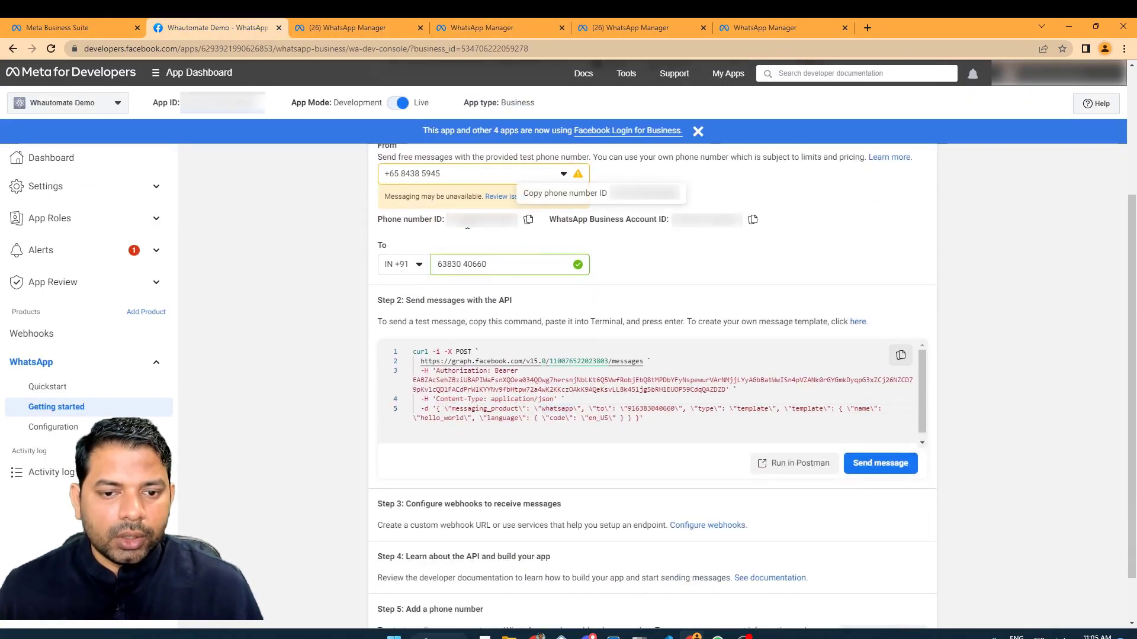
left_click(82, 428)
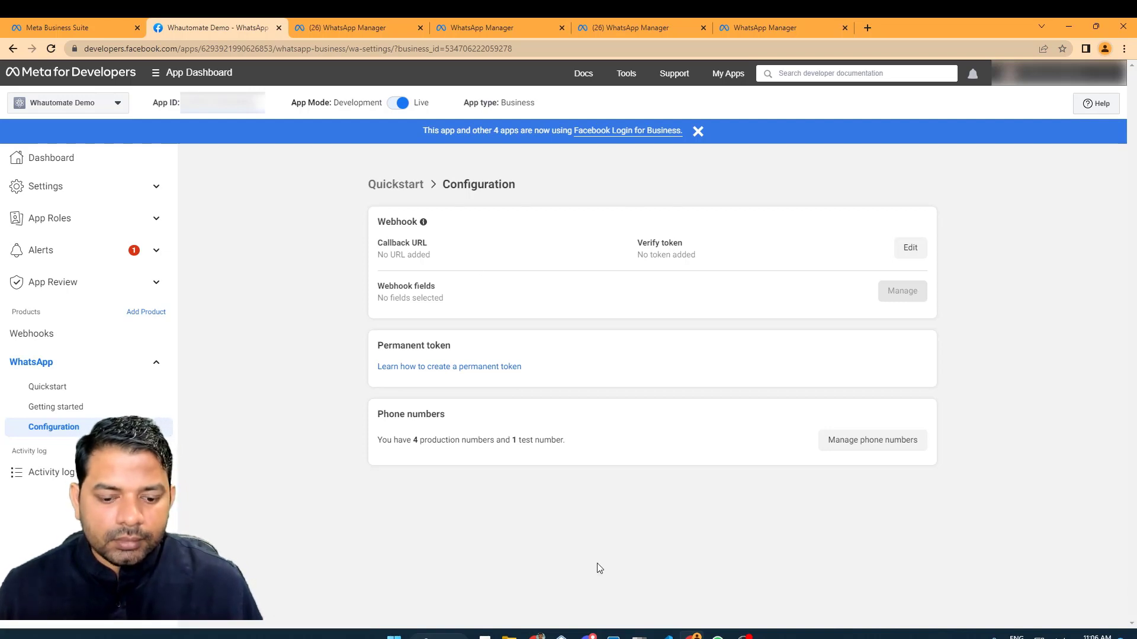
Copy Whautomate's webhook callback URL from Webhook Settings and return to Meta for Developers.
mouse_move(530, 635)
left_click(402, 580)
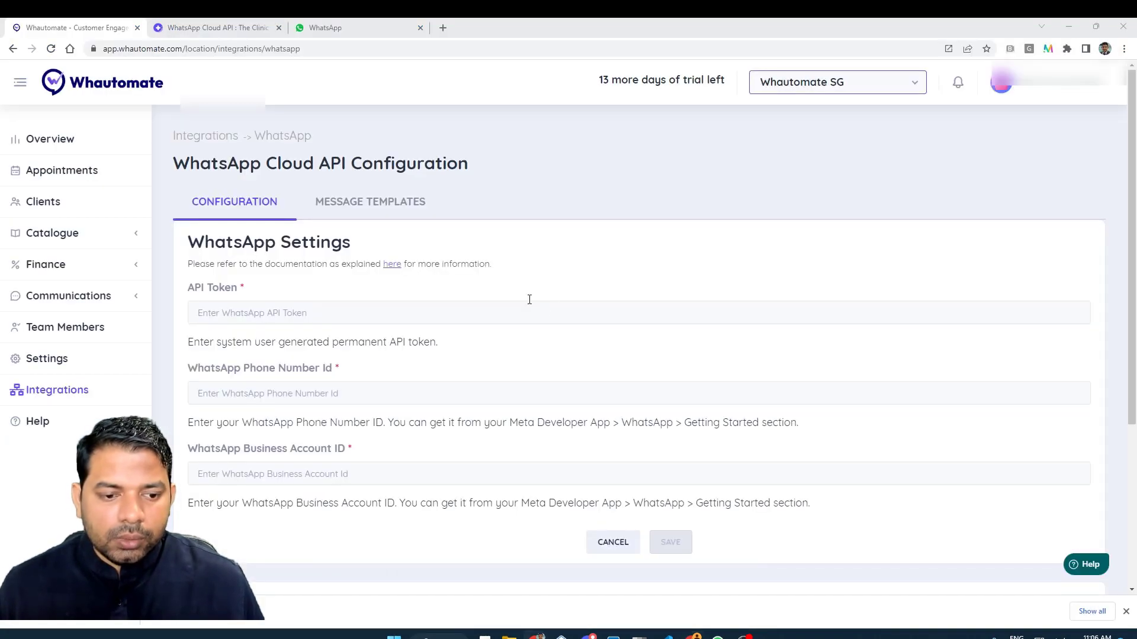
scroll(529, 300, "down", 4)
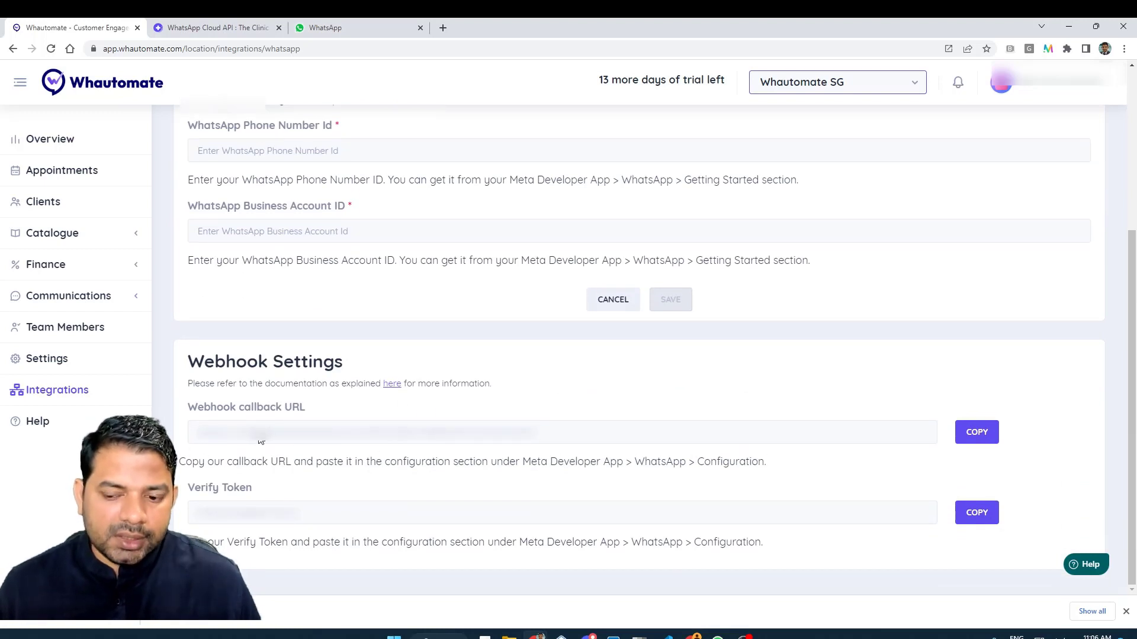
left_click(986, 432)
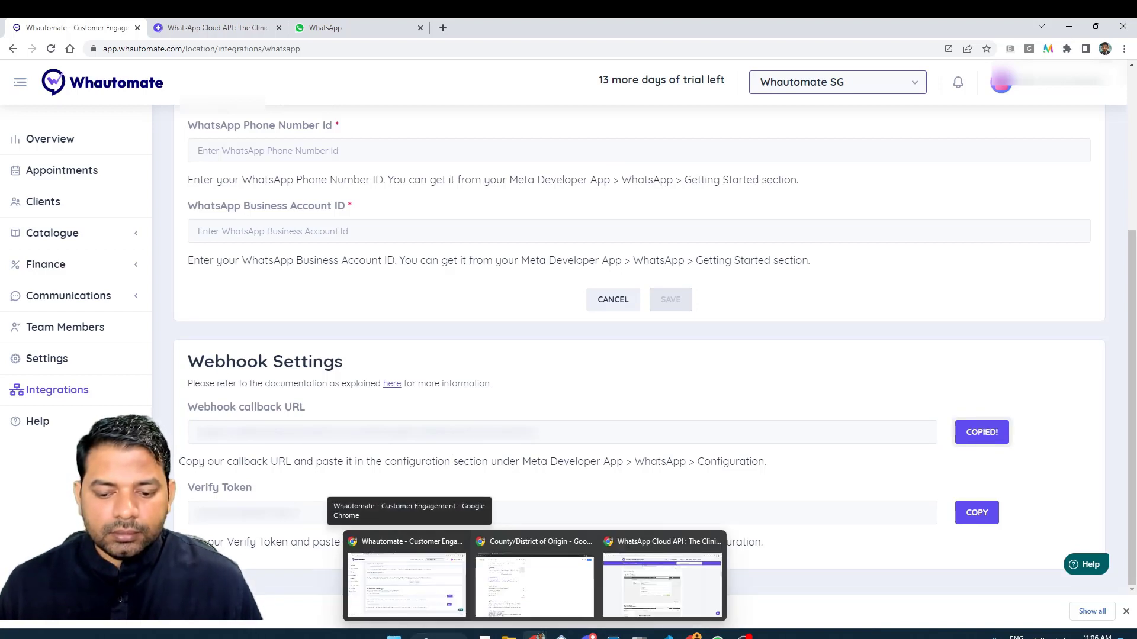
left_click(691, 571)
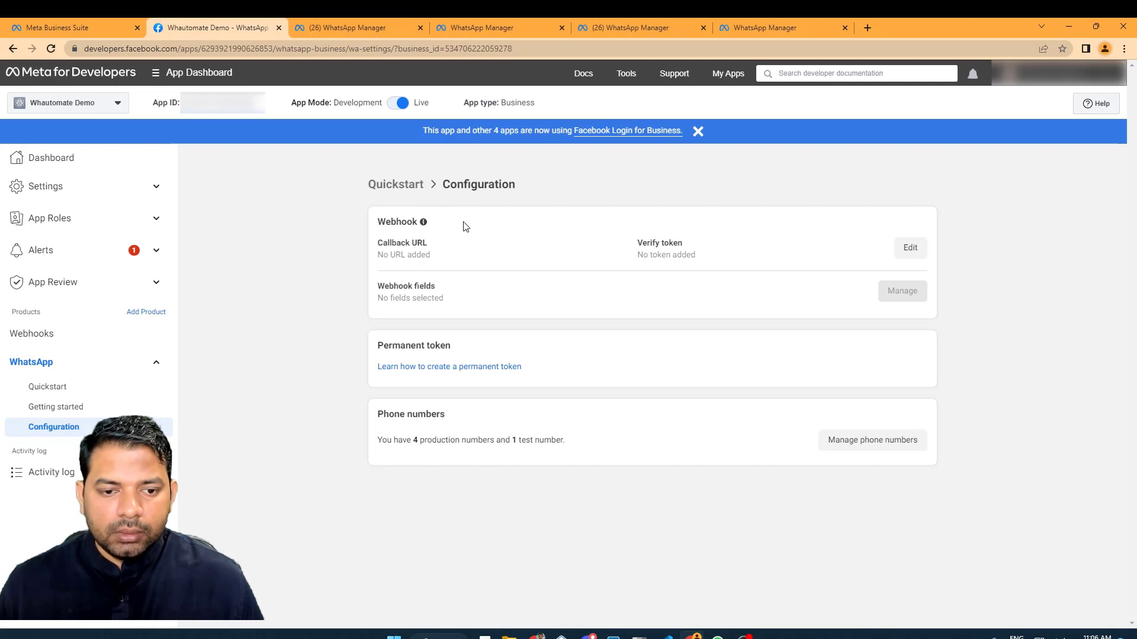
Paste Whautomate's callback URL and verify token into the webhook, then verify and save it.
left_click(910, 248)
left_click(486, 256)
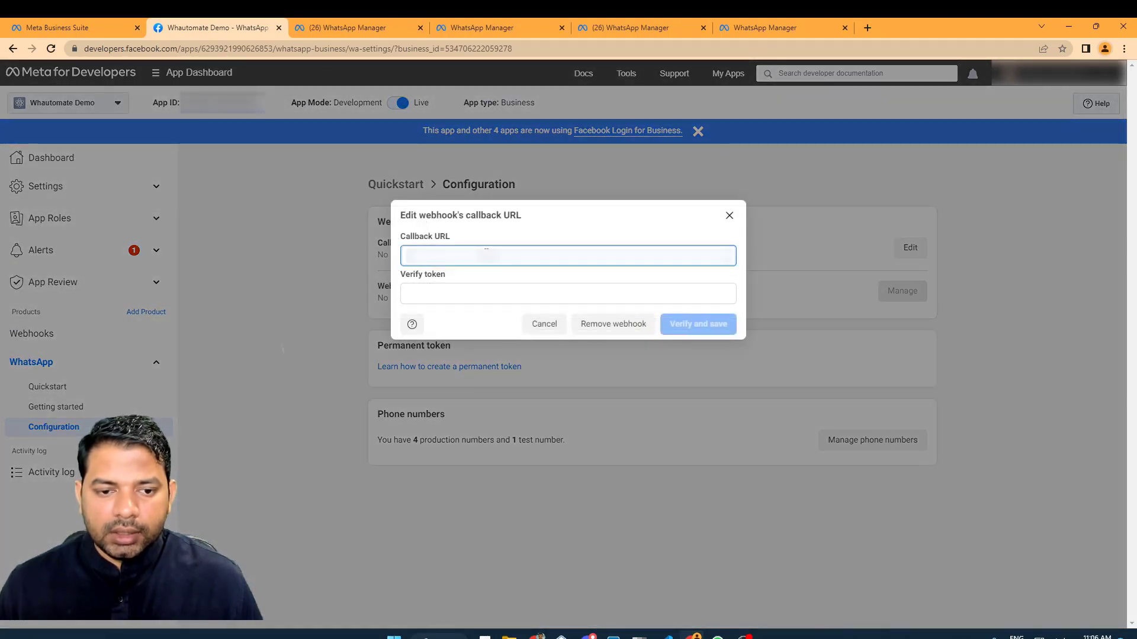
key("ctrl+v")
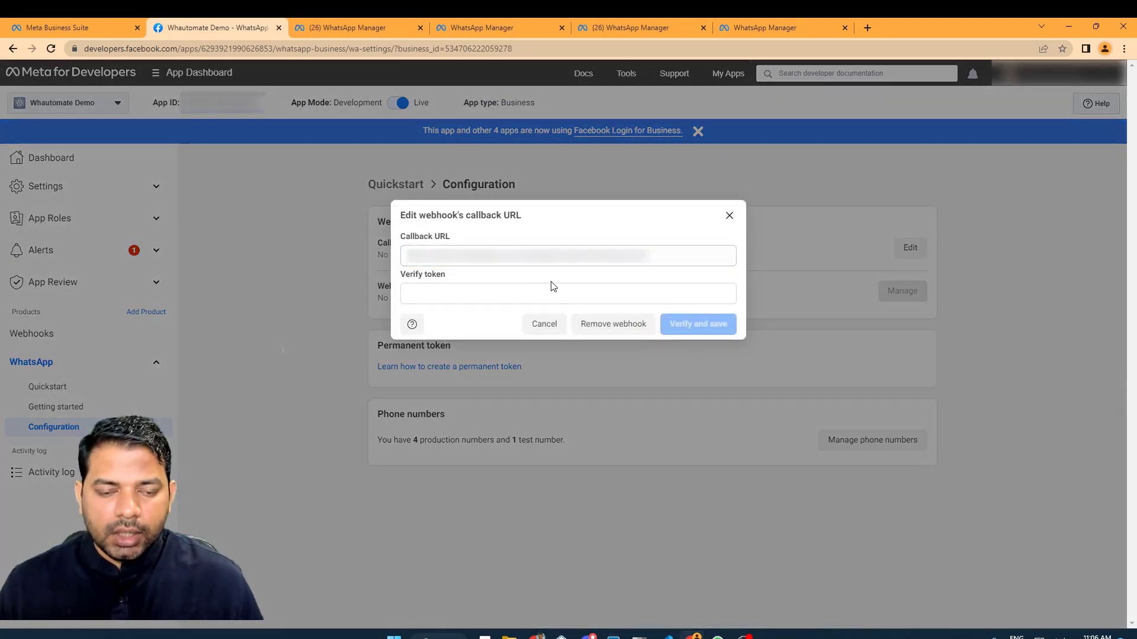
key("alt+Tab")
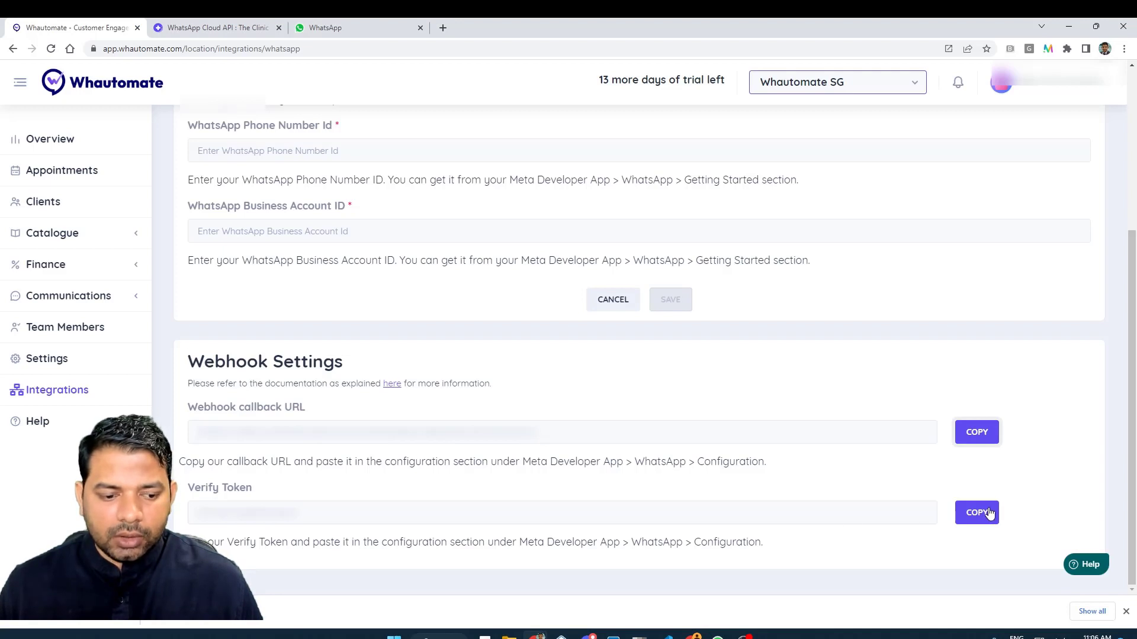
left_click(989, 513)
key("alt+Tab")
left_click(518, 294)
key("ctrl+v")
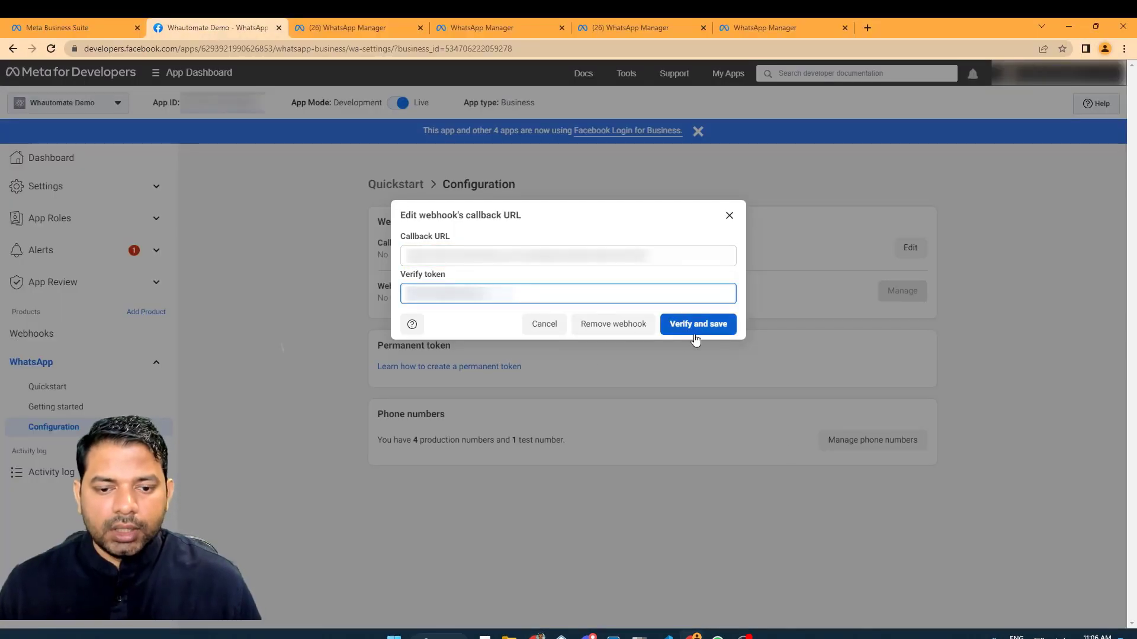
left_click(701, 335)
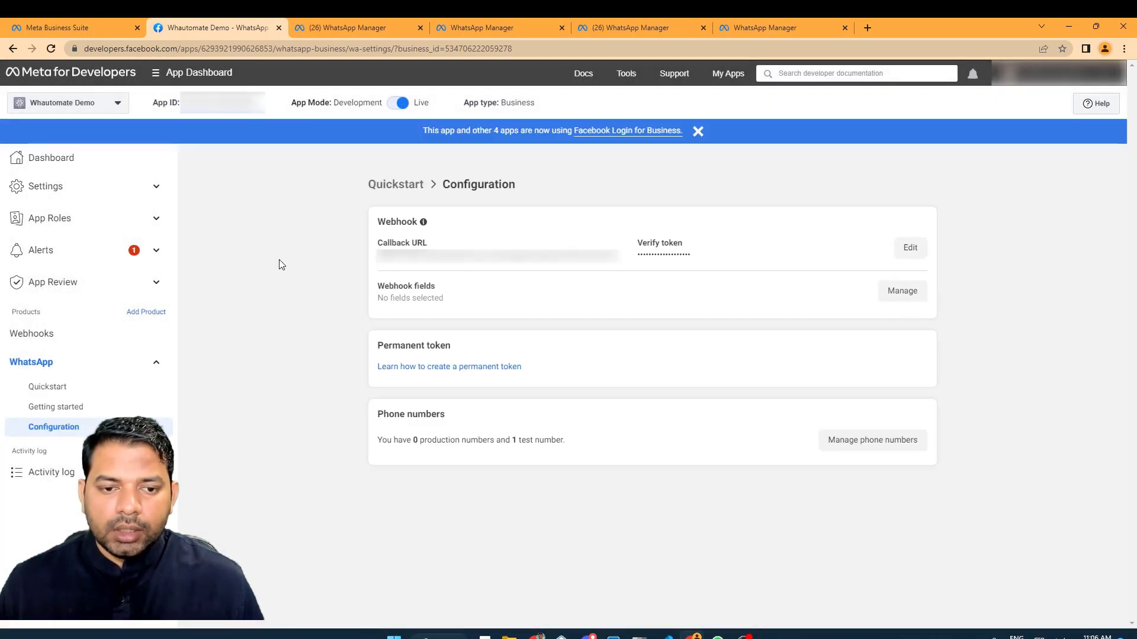
Under Webhook fields, subscribe to messages and message_template_status_update.
left_click(908, 292)
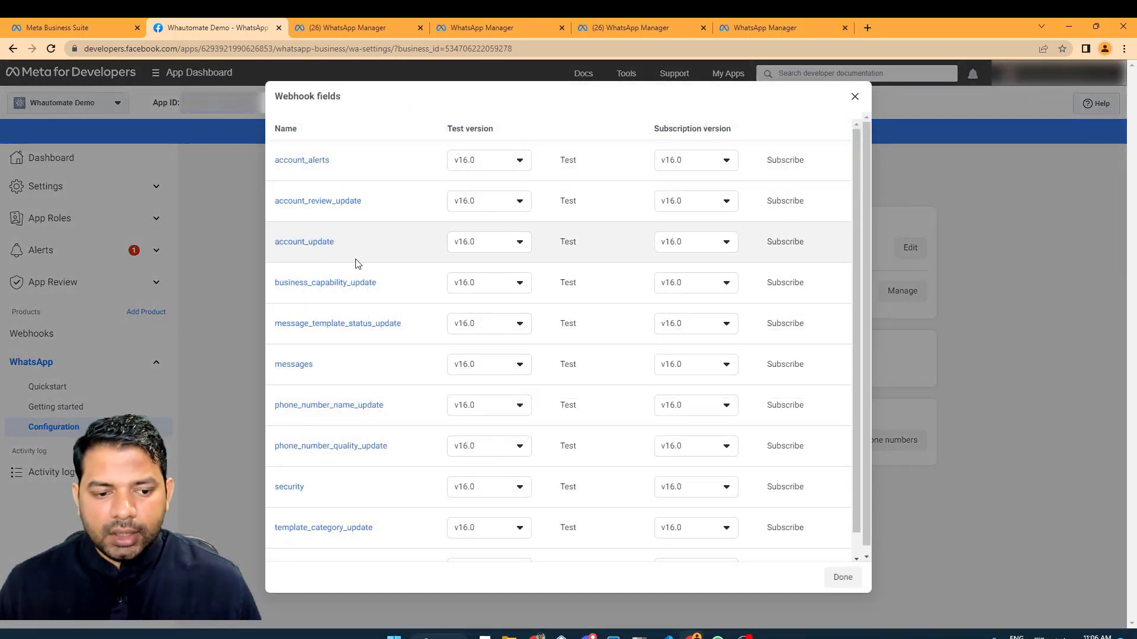
left_click(780, 370)
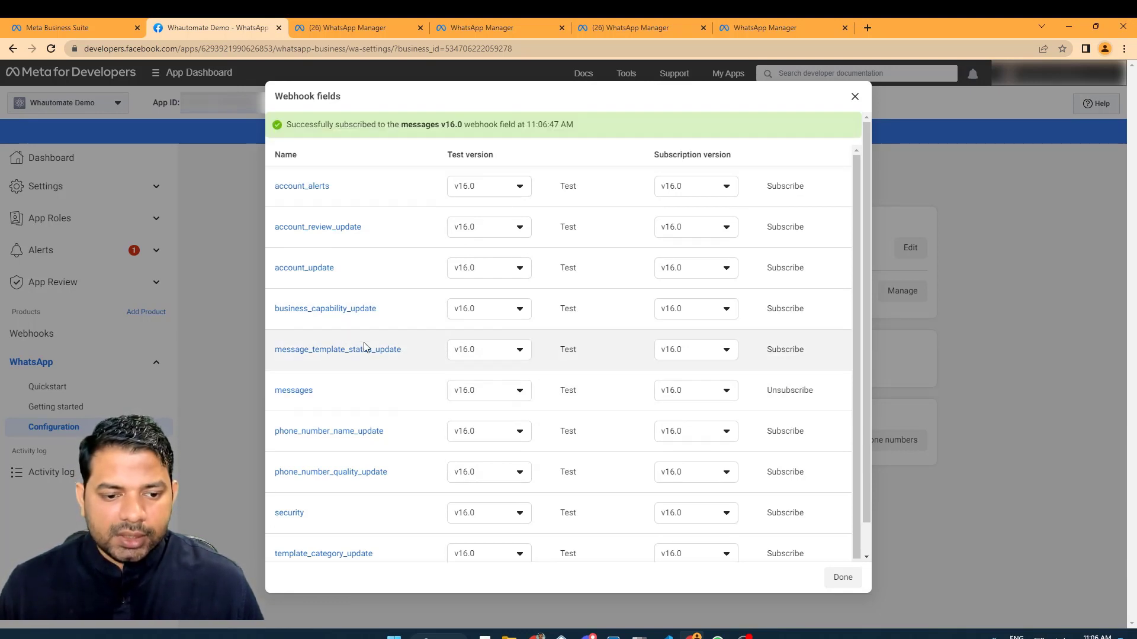
left_click(790, 351)
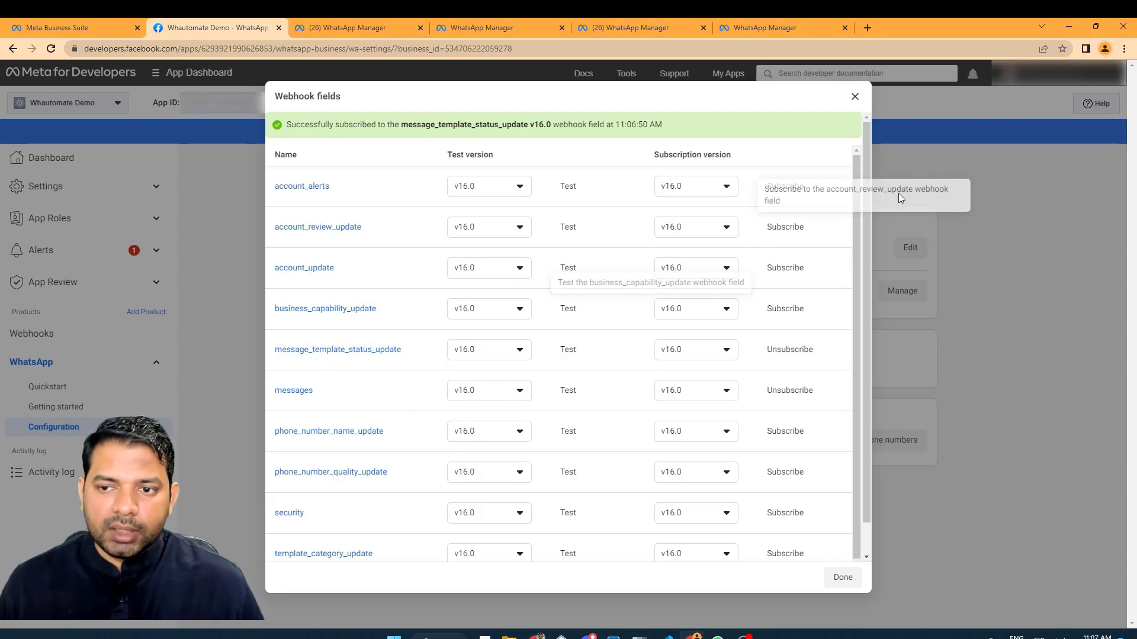
left_click(853, 97)
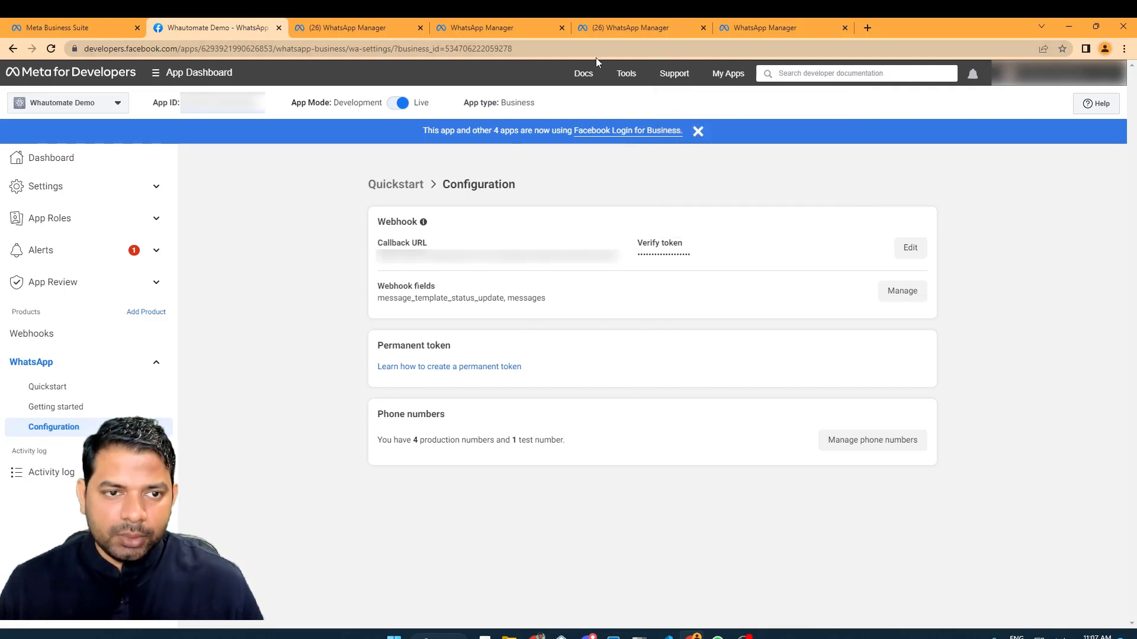
Open the business.facebook.com business settings suggestion in a new tab.
left_click(866, 23)
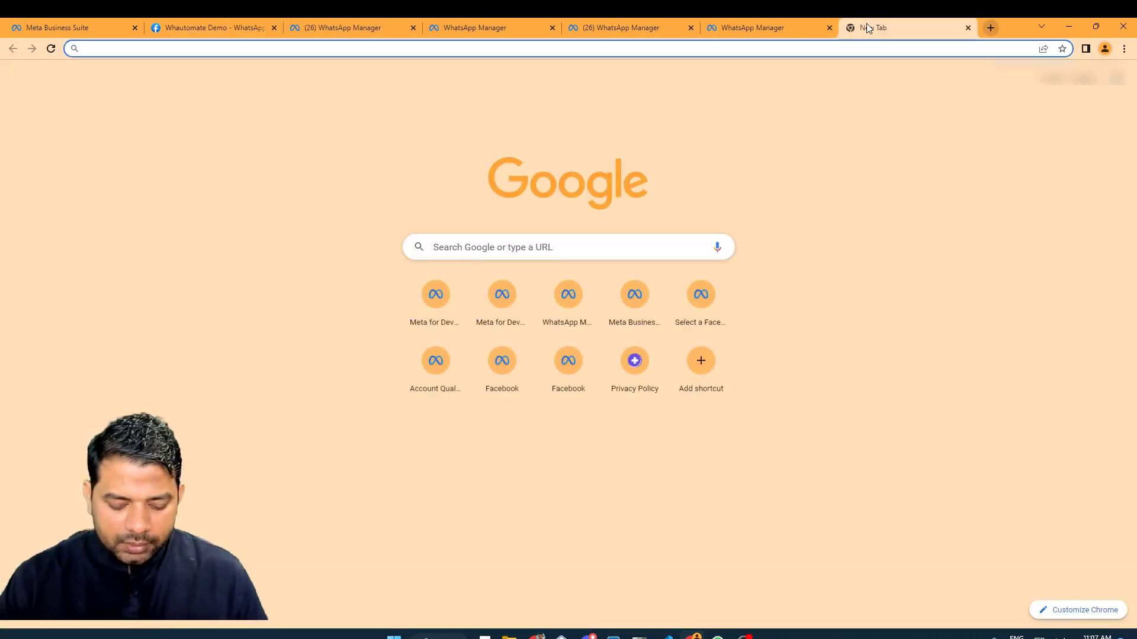
type("business.face")
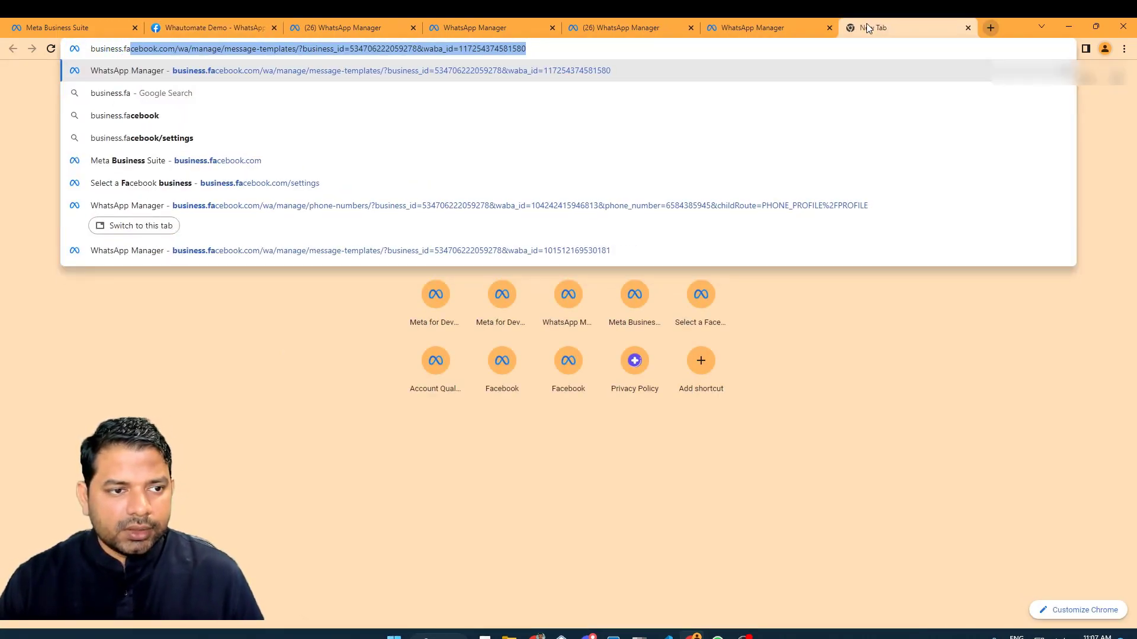
key("Down")
key("Down")
key("Down")
key("Down")
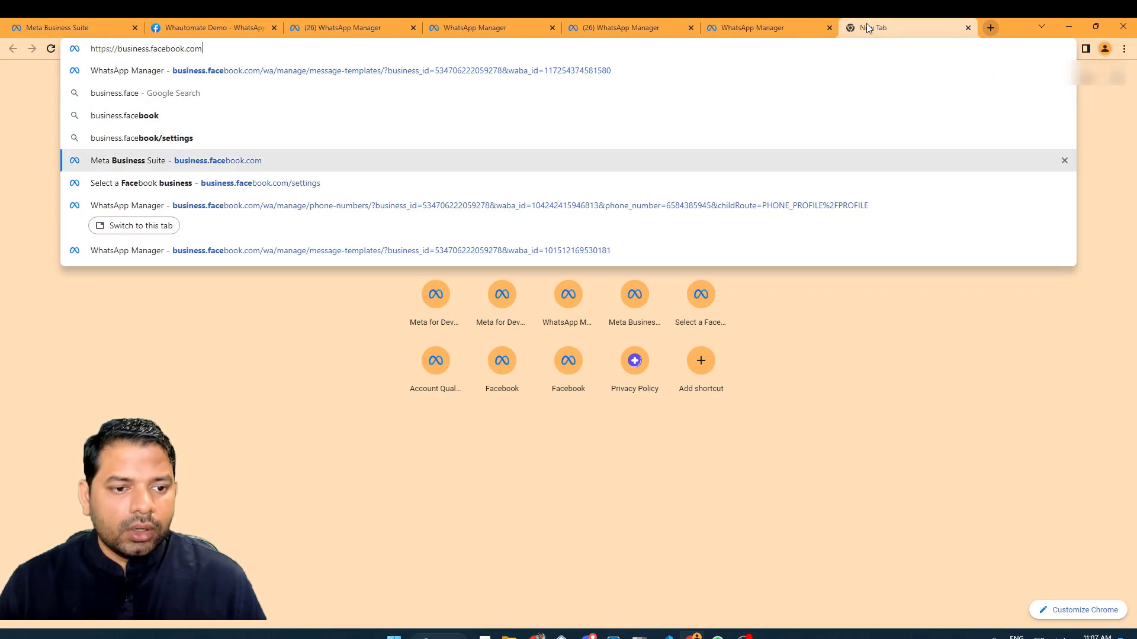
key("Return")
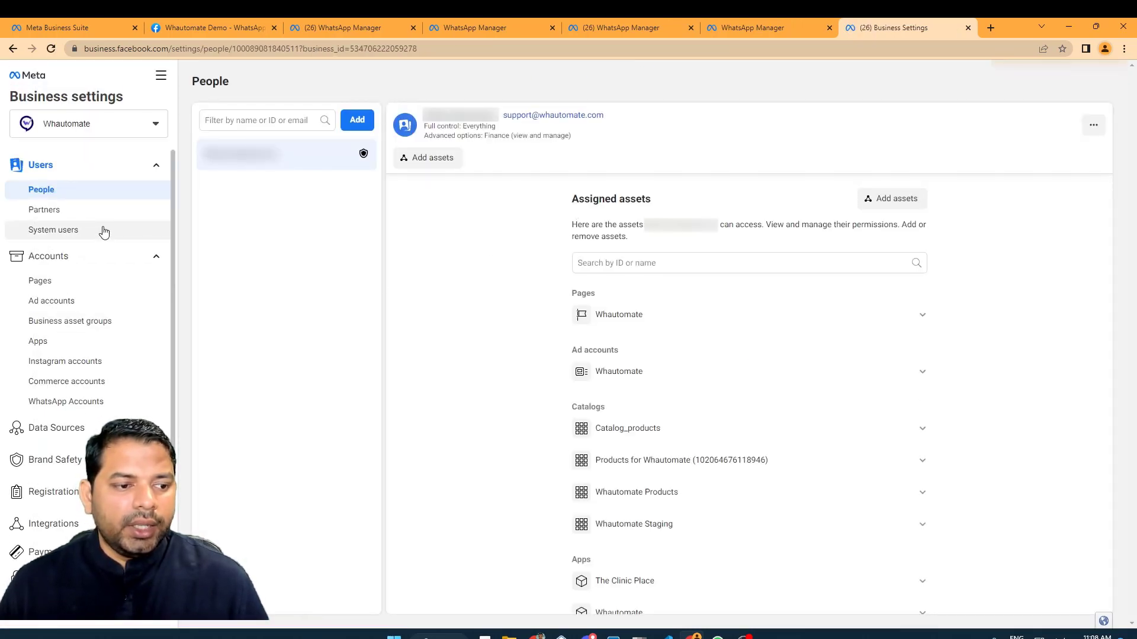
Start adding an Admin system user, cancel it, and select the existing WhatsApp_API user.
left_click(103, 232)
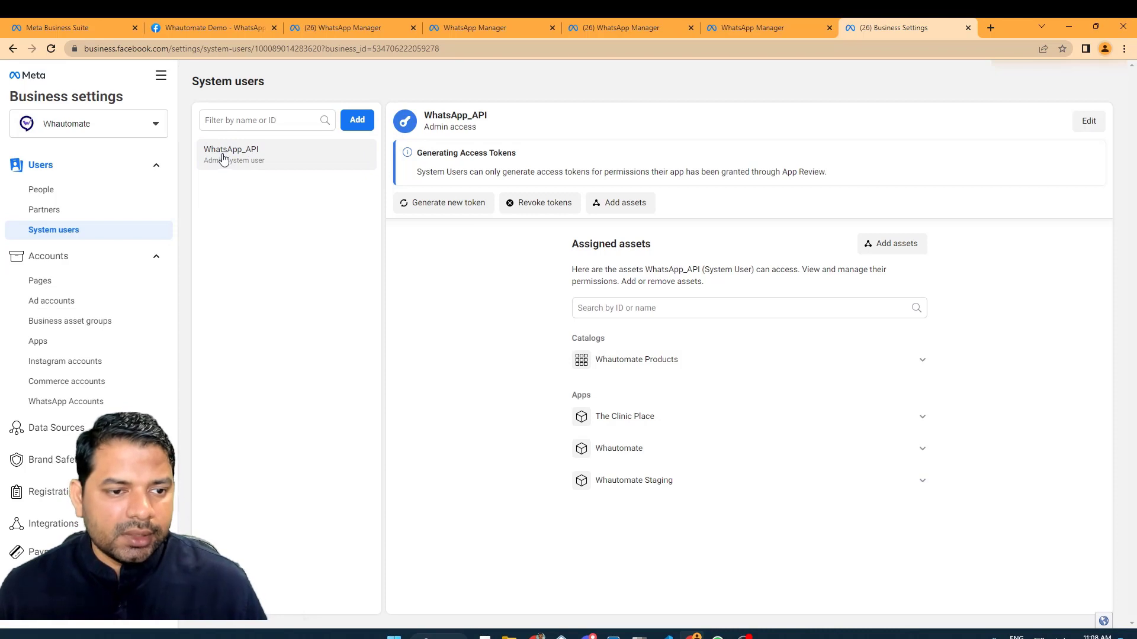
left_click(357, 120)
left_click(621, 290)
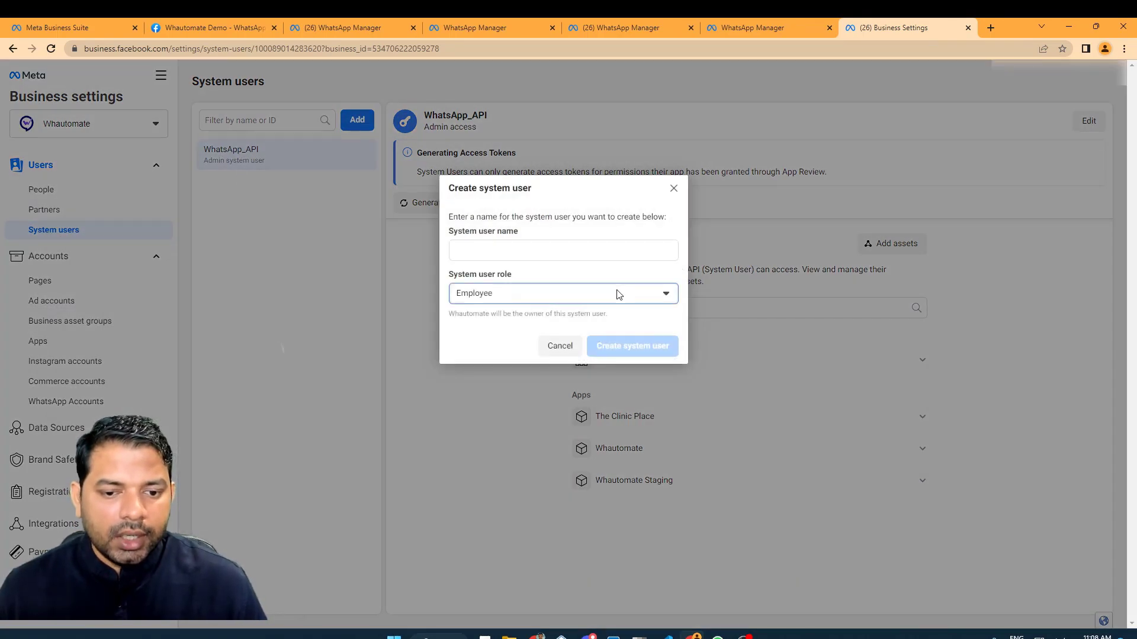
left_click(542, 342)
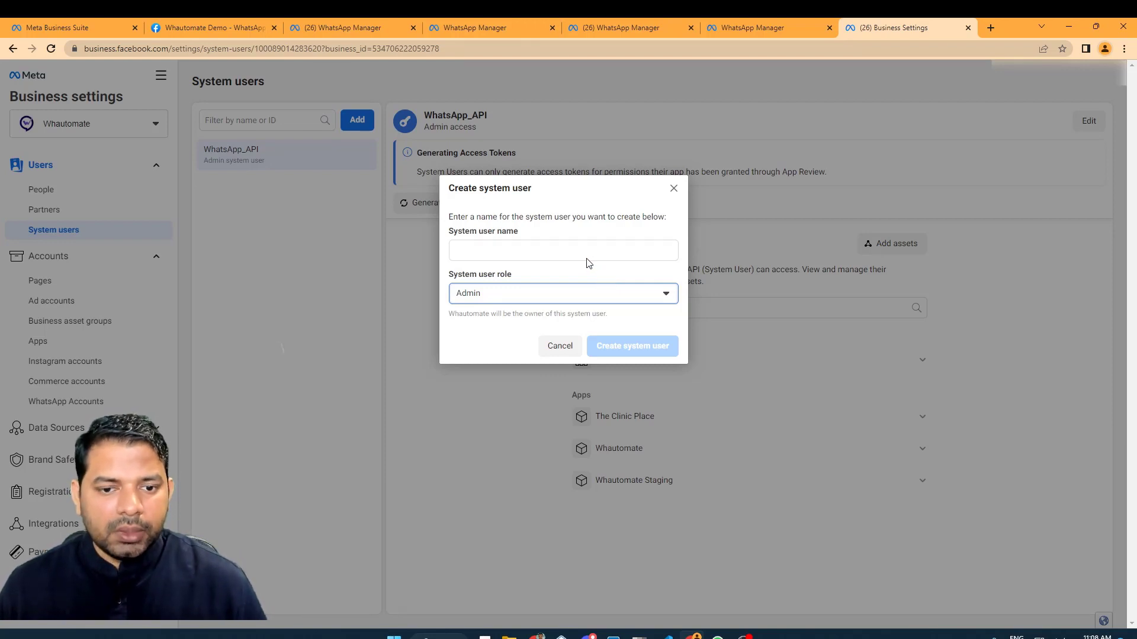
left_click(673, 189)
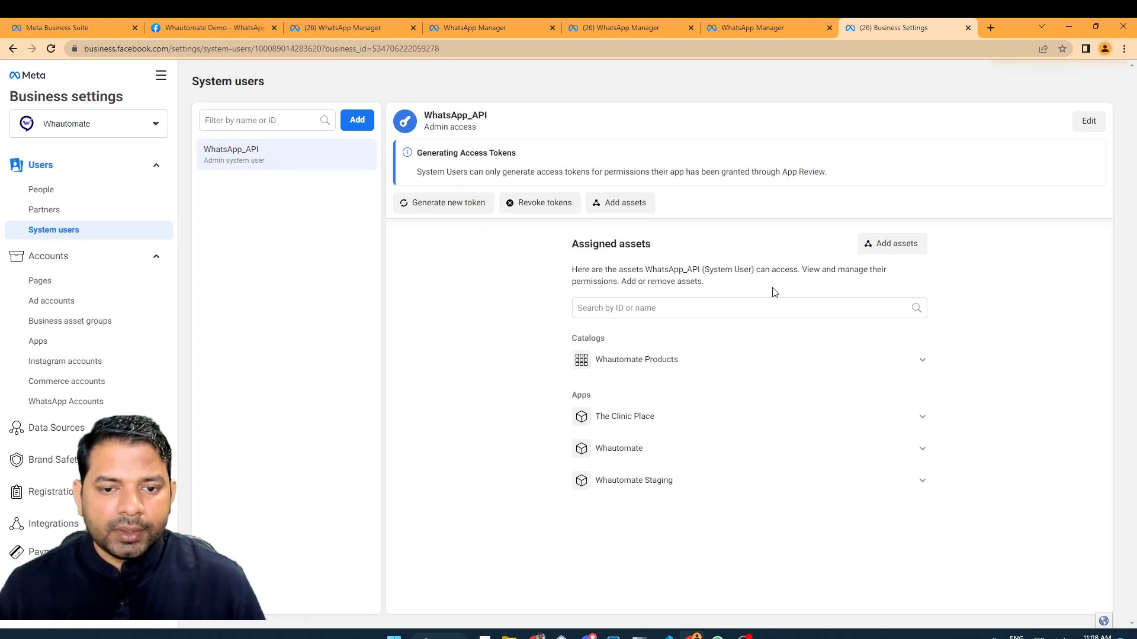
left_click_drag(423, 116, 472, 115)
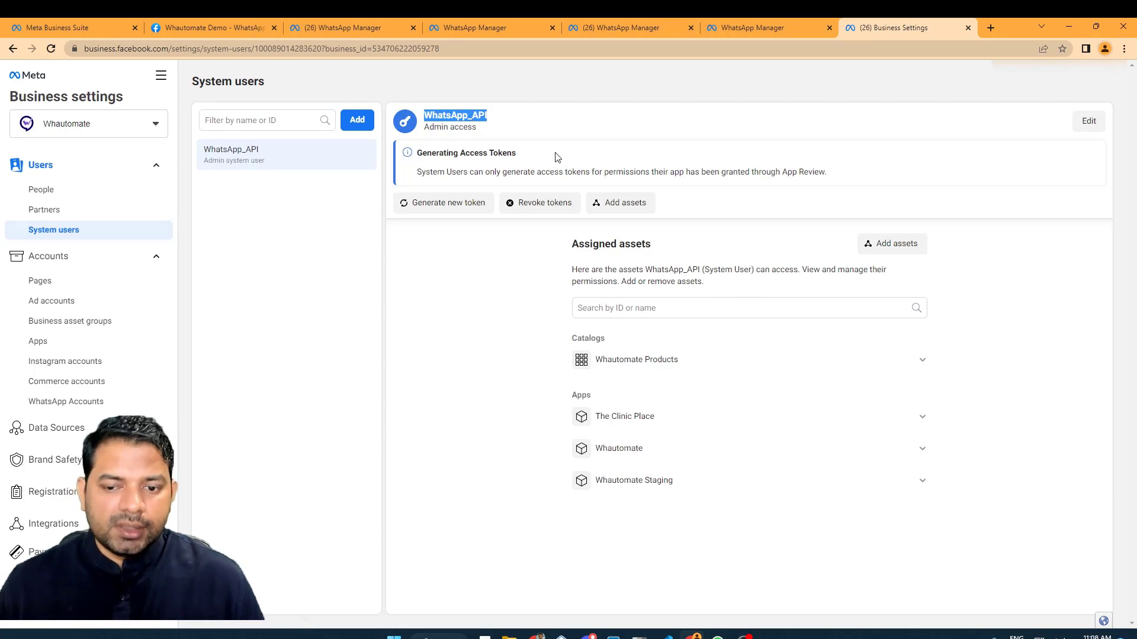
Assign the Whautomate Demo app to WhatsApp_API with Manage App full control and save.
left_click(889, 244)
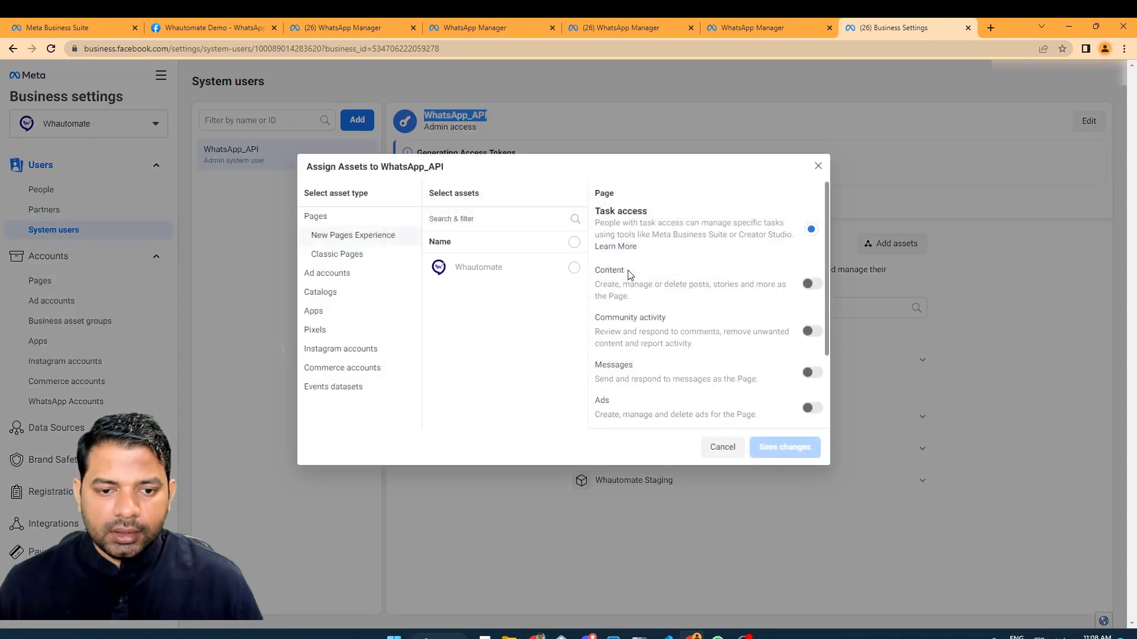
left_click(316, 312)
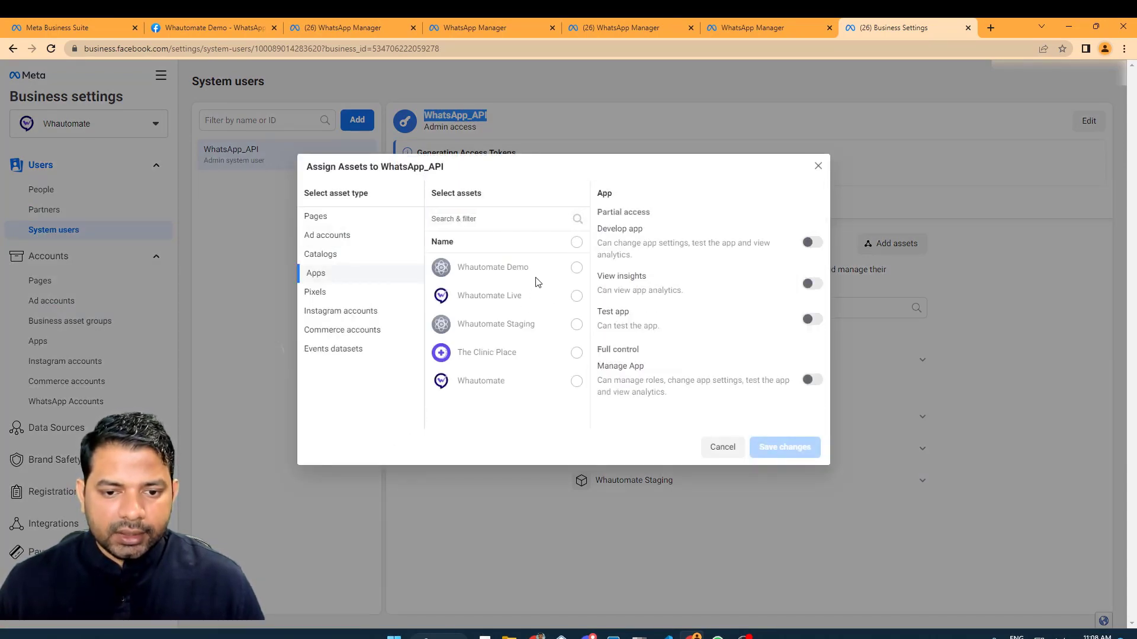
left_click(575, 269)
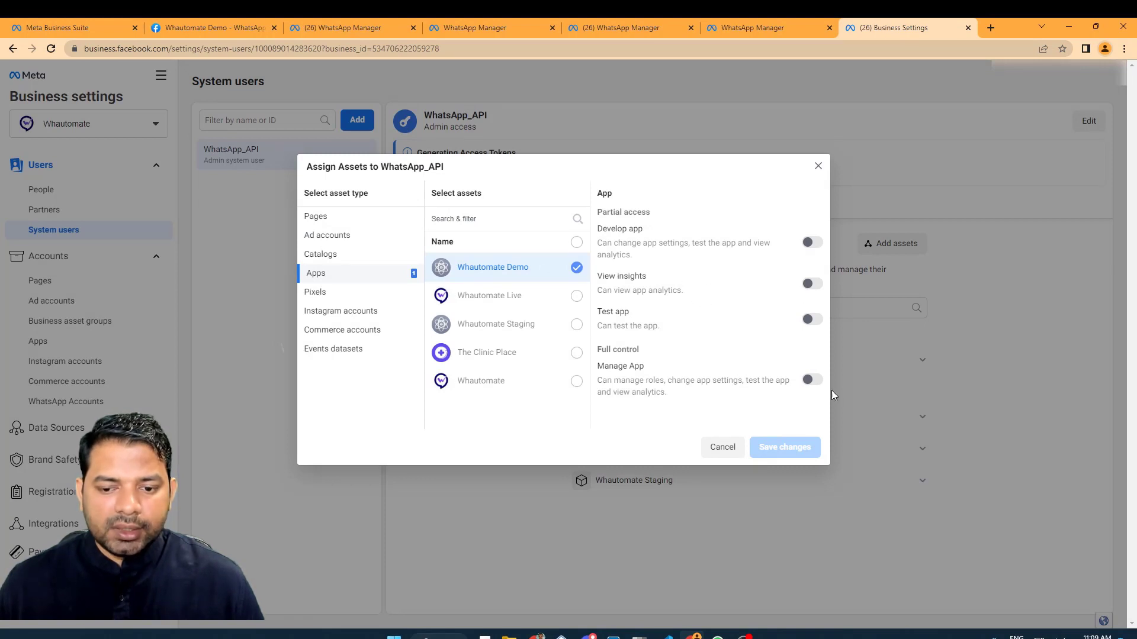
left_click(814, 382)
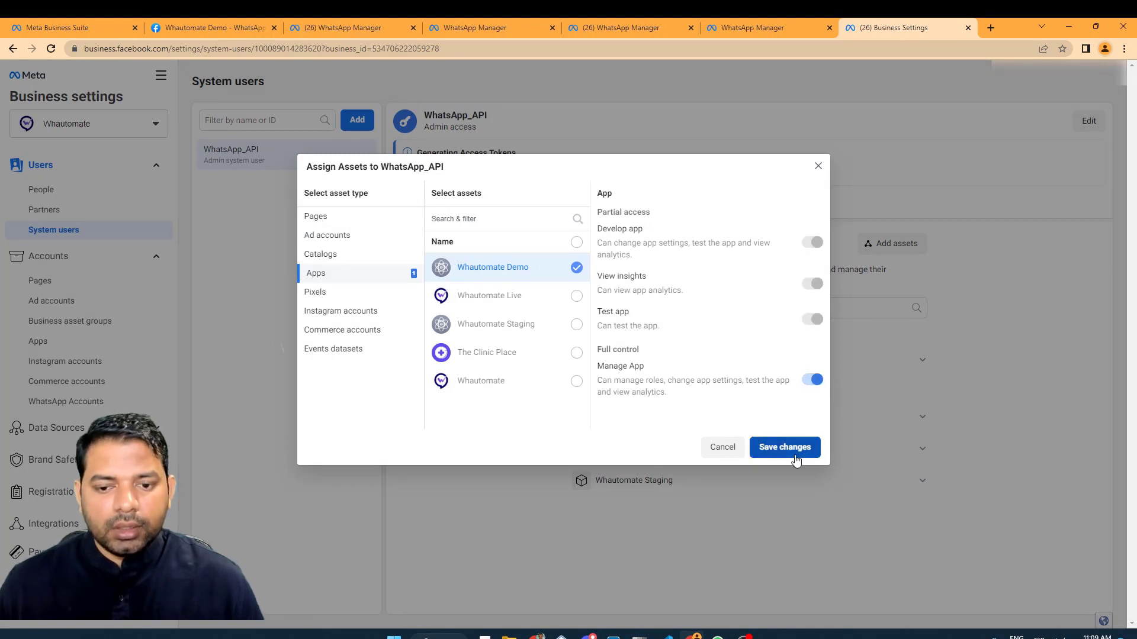
left_click(793, 451)
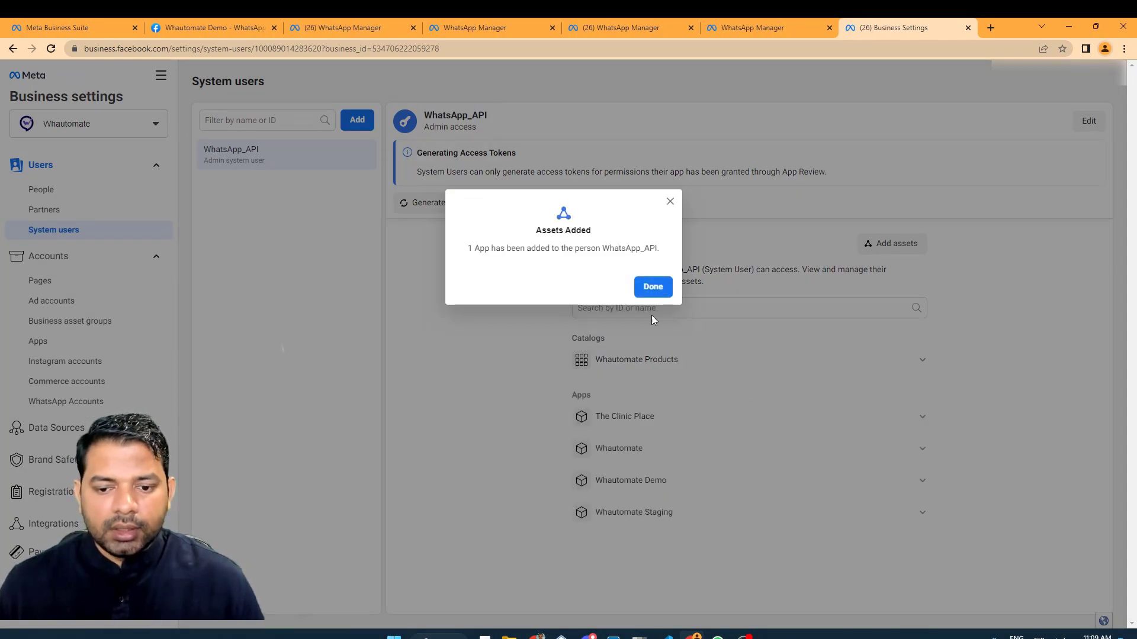
left_click(653, 287)
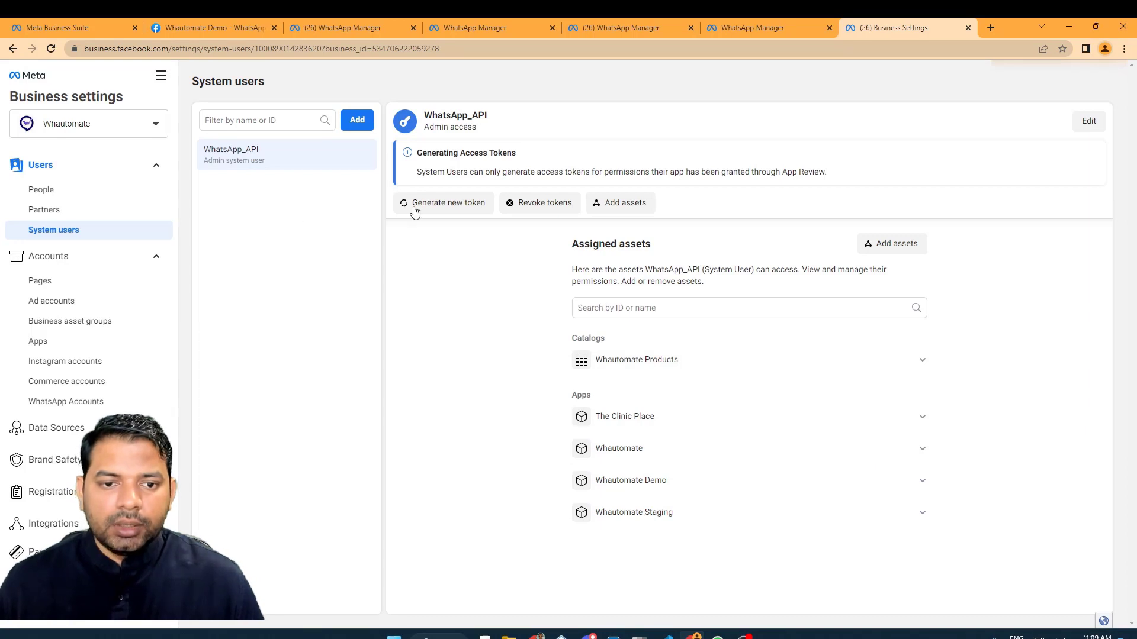
Start a new token for WhatsApp_API, choosing the Whautomate Demo app.
left_click_drag(453, 111, 544, 124)
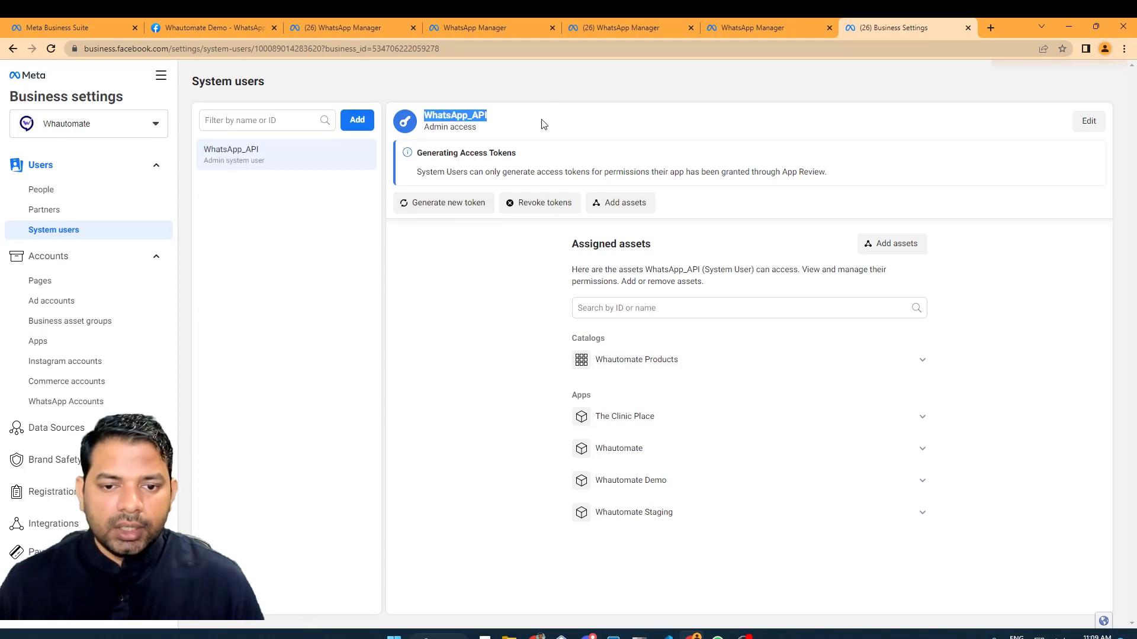
left_click(434, 213)
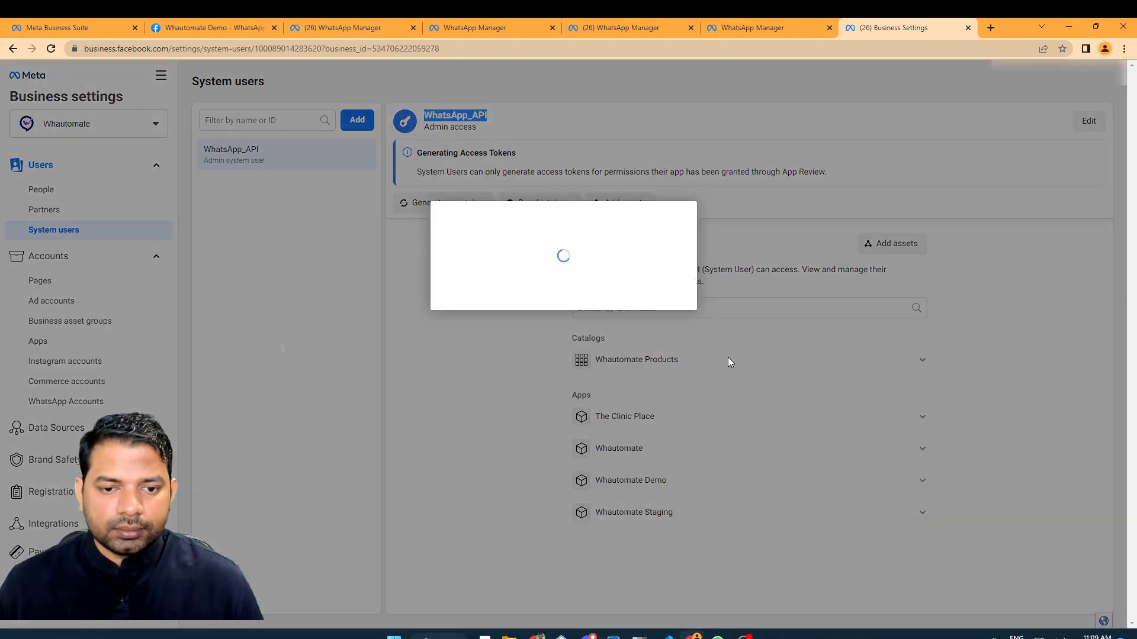
left_click(616, 270)
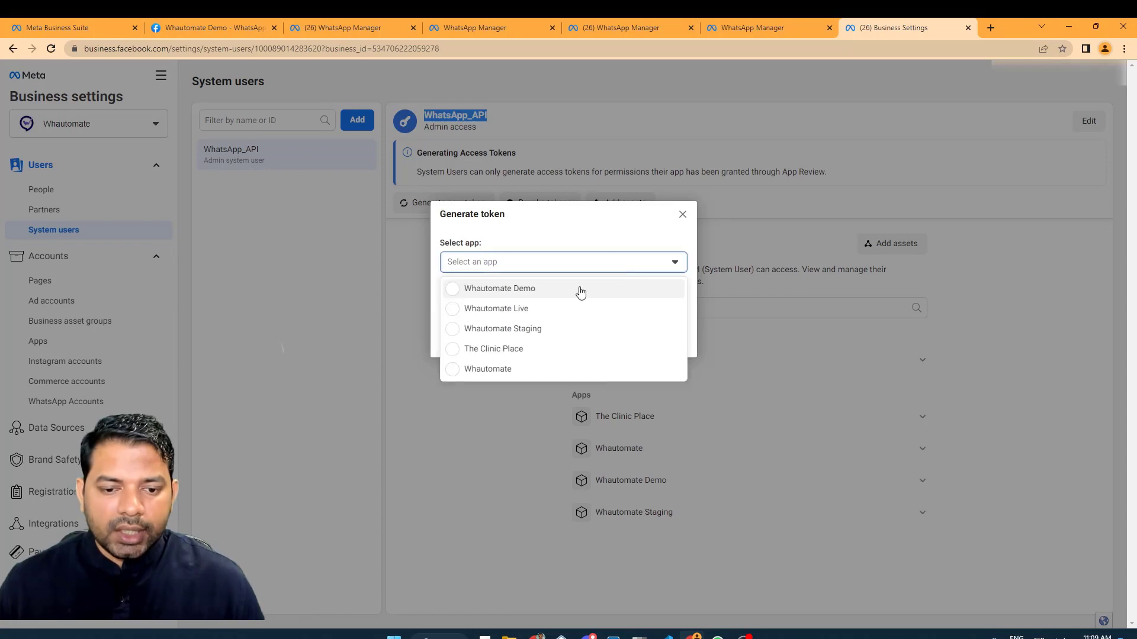
left_click(527, 298)
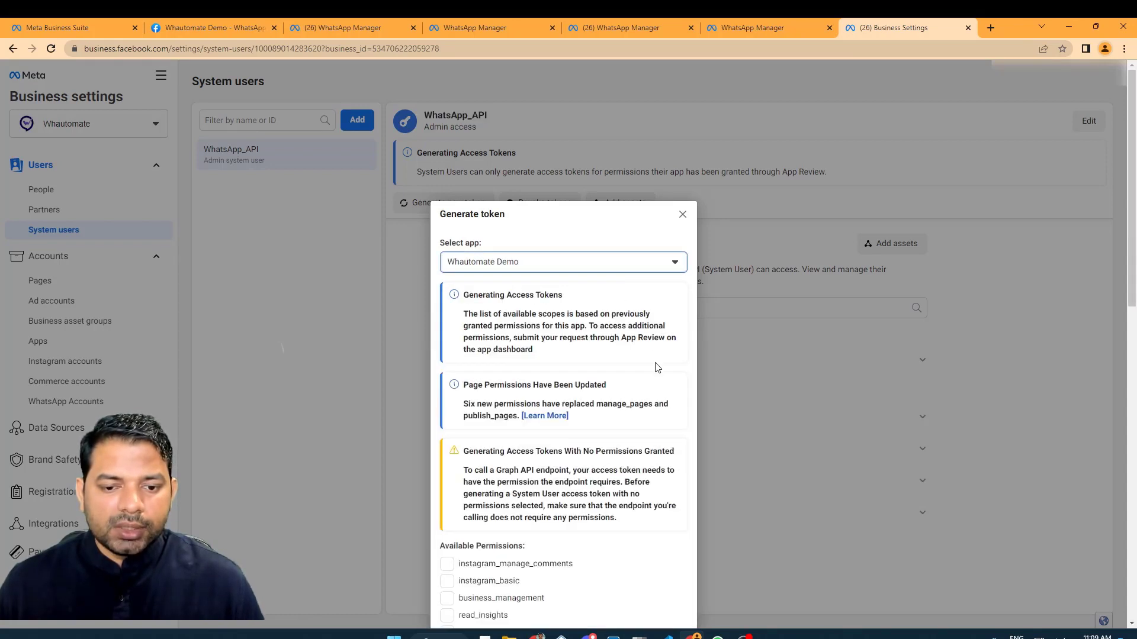
Grant whatsapp_business_management and whatsapp_business_messaging permissions, then generate and select the token.
scroll(646, 357, "down", 2)
scroll(645, 355, "down", 1)
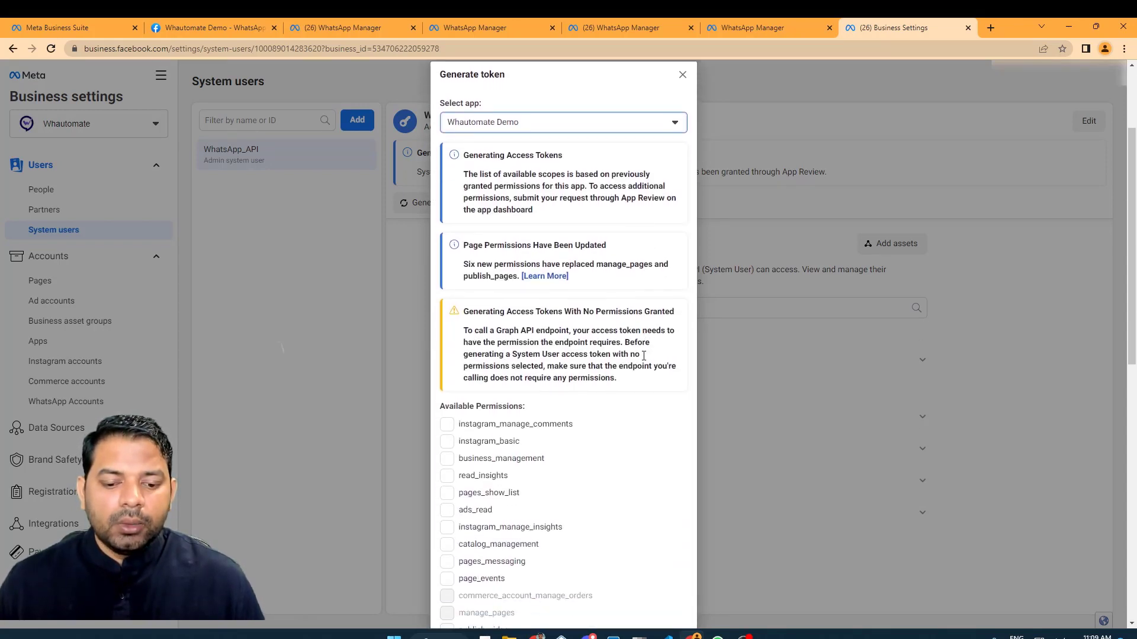
scroll(650, 366, "down", 4)
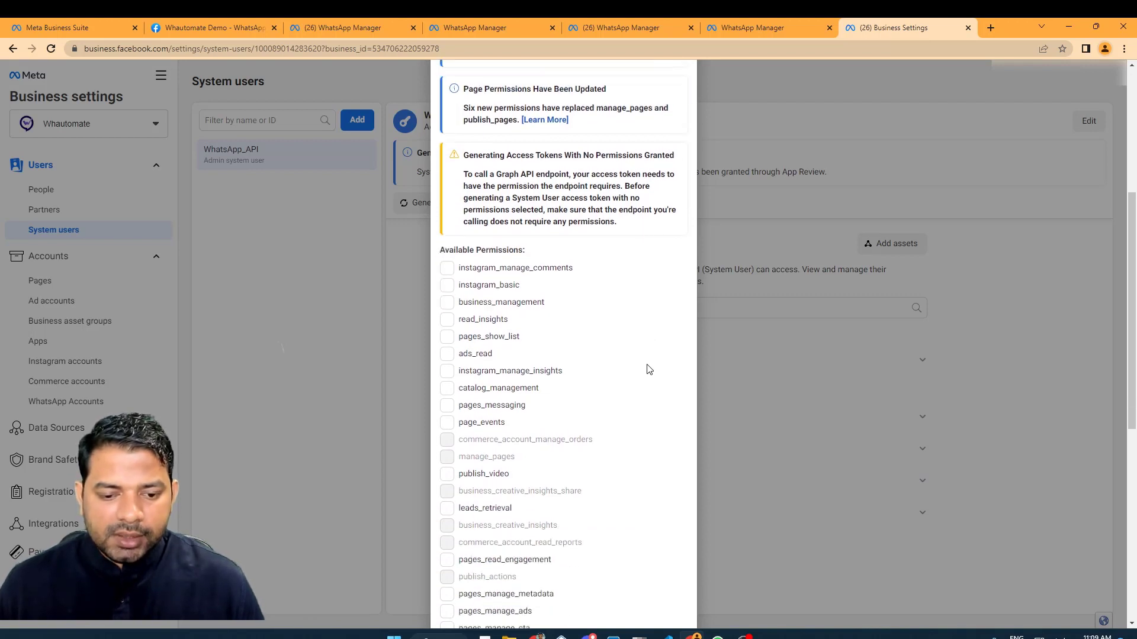
scroll(539, 485, "down", 2)
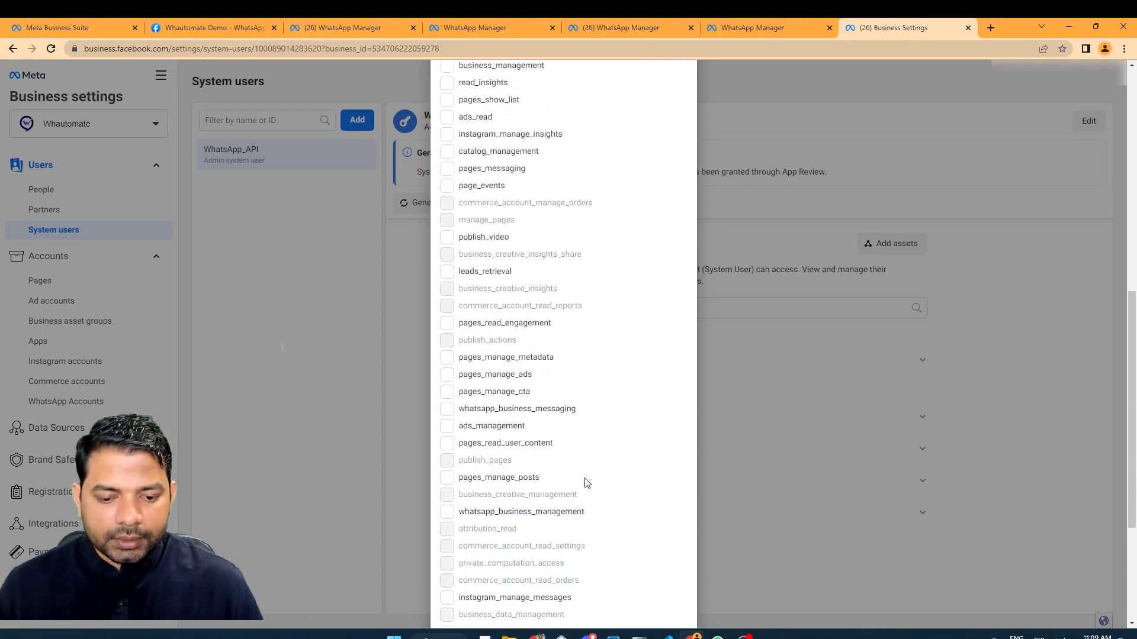
left_click(446, 513)
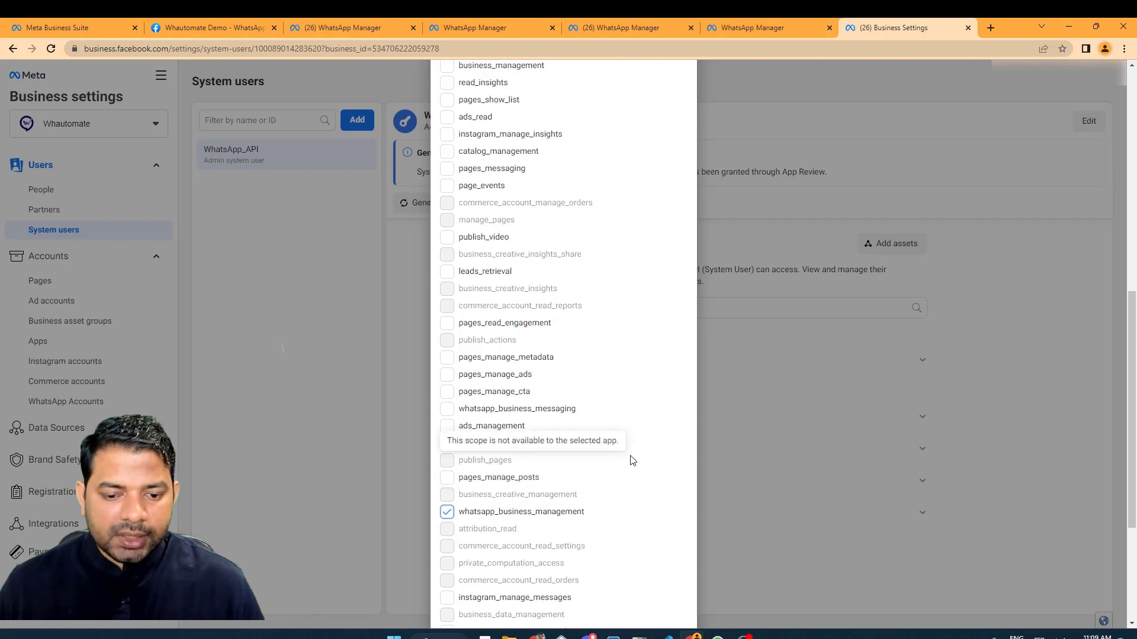
left_click(447, 409)
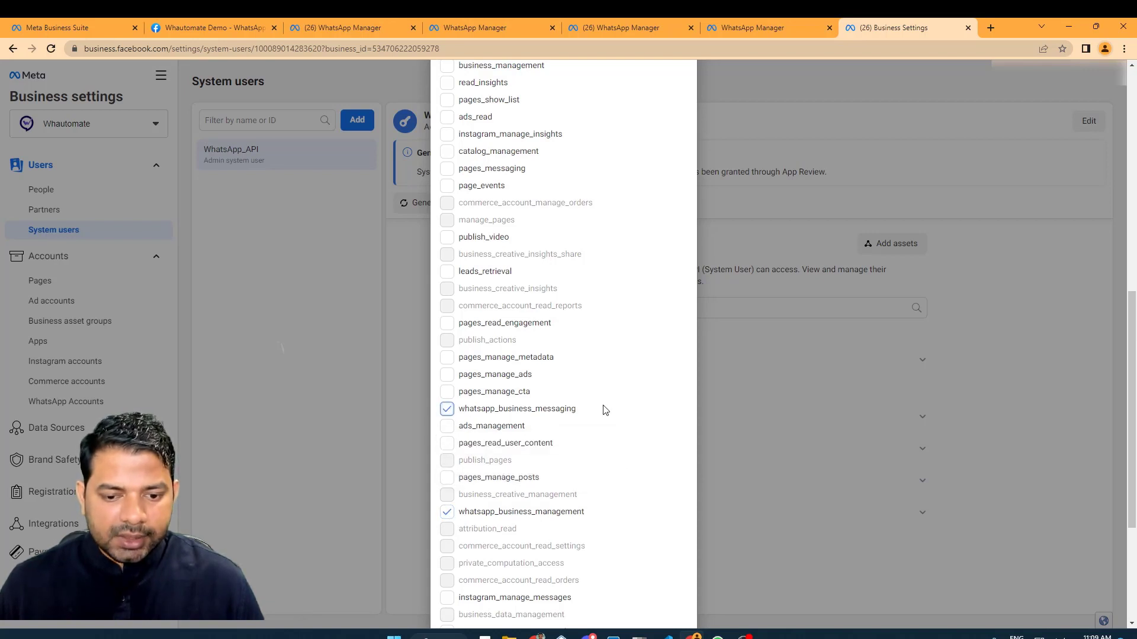
scroll(602, 410, "down", 4)
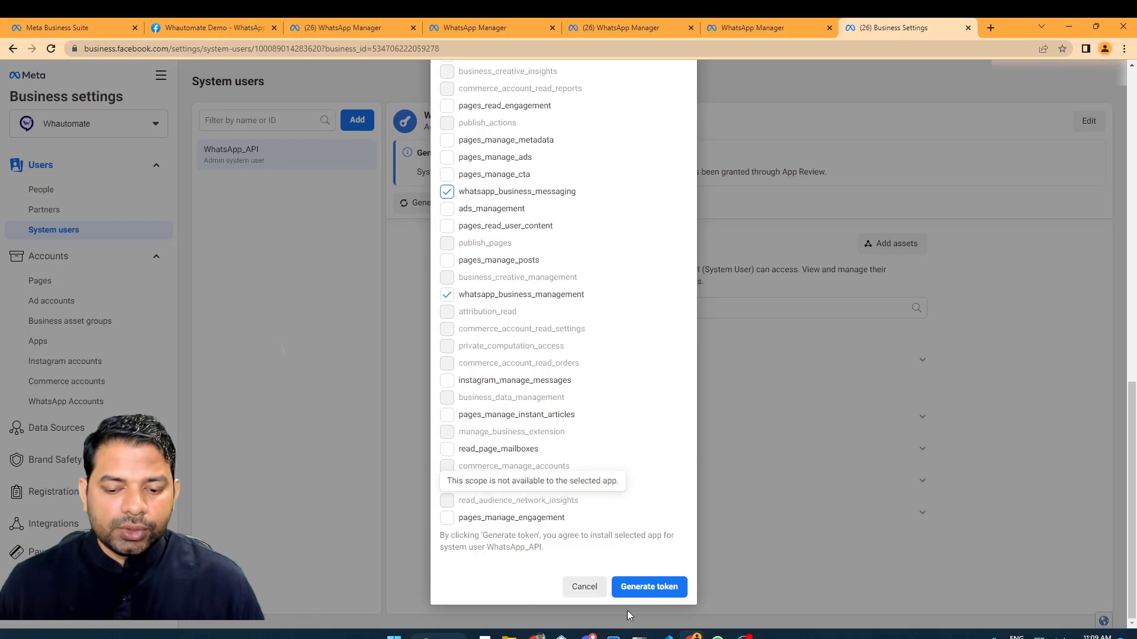
left_click(645, 586)
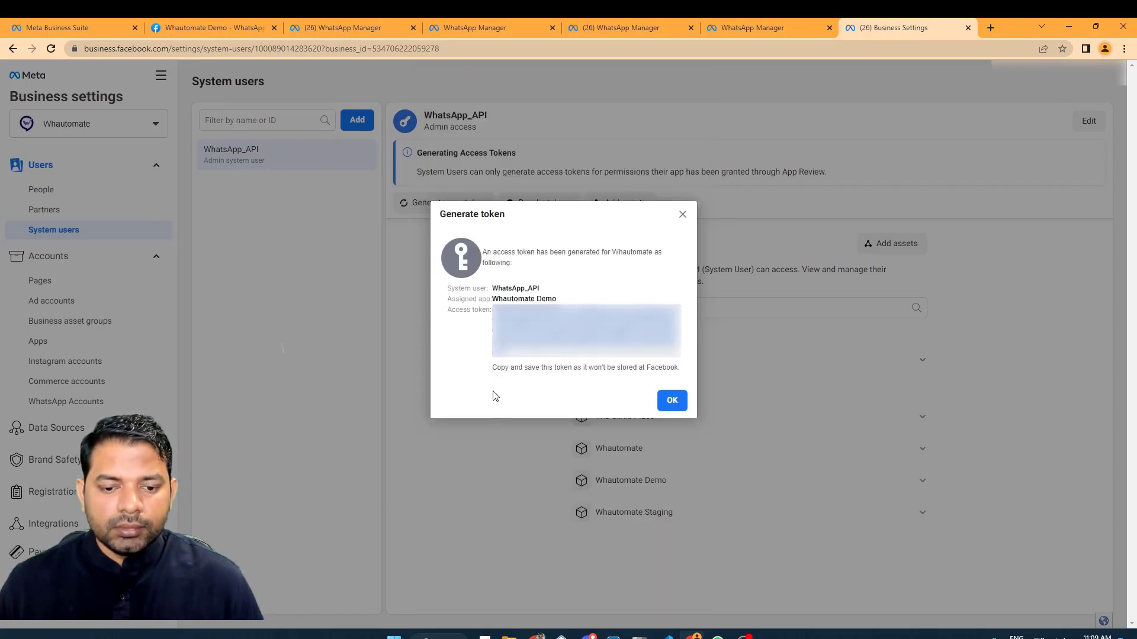
left_click_drag(526, 359, 466, 312)
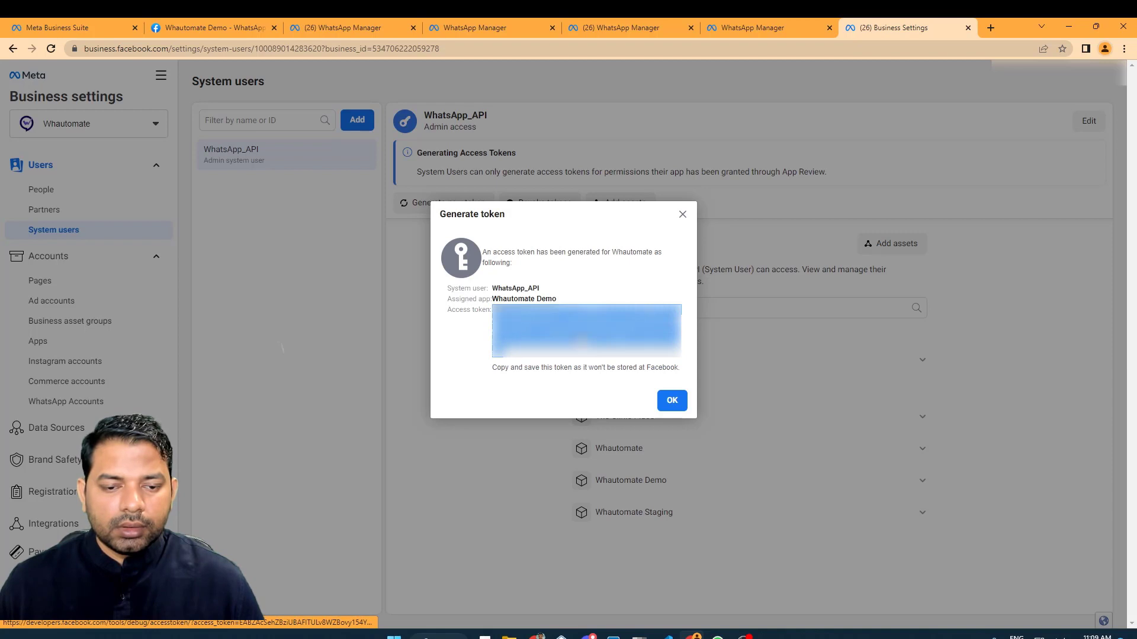
Paste the system-user access token into Whautomate's API Token field.
mouse_move(537, 634)
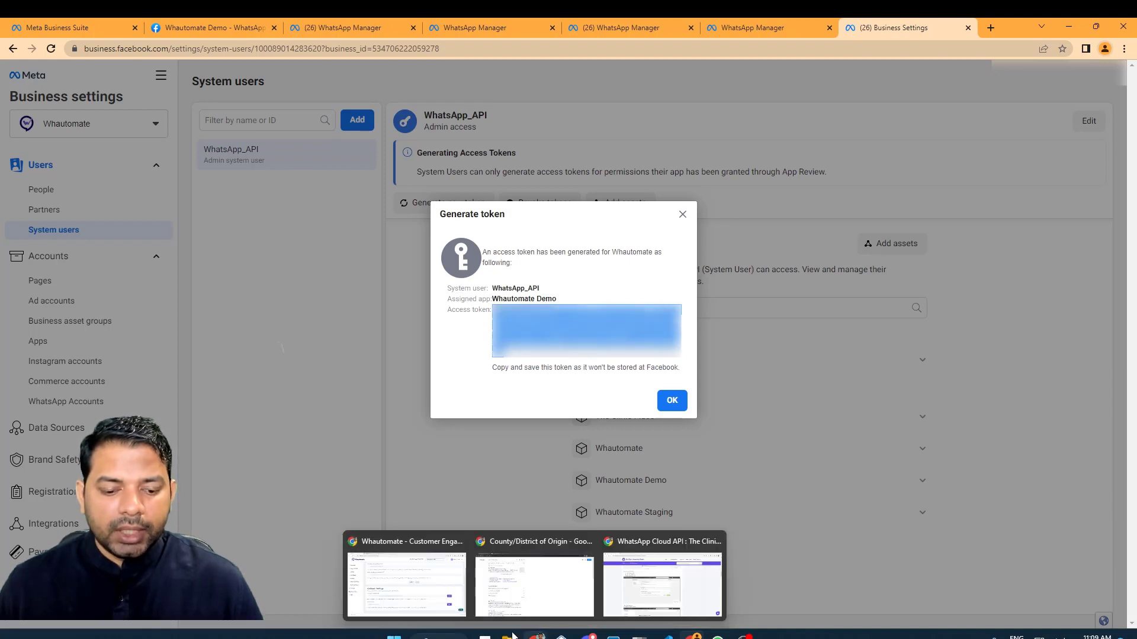
left_click(442, 573)
scroll(343, 236, "up", 5)
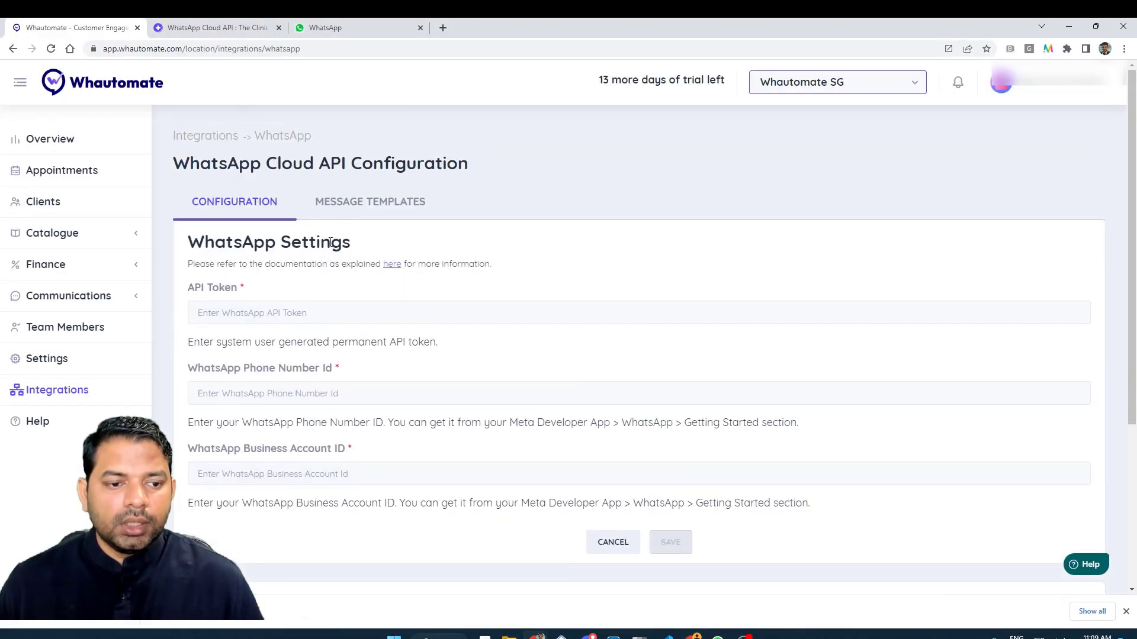
left_click(284, 319)
key("ctrl+v")
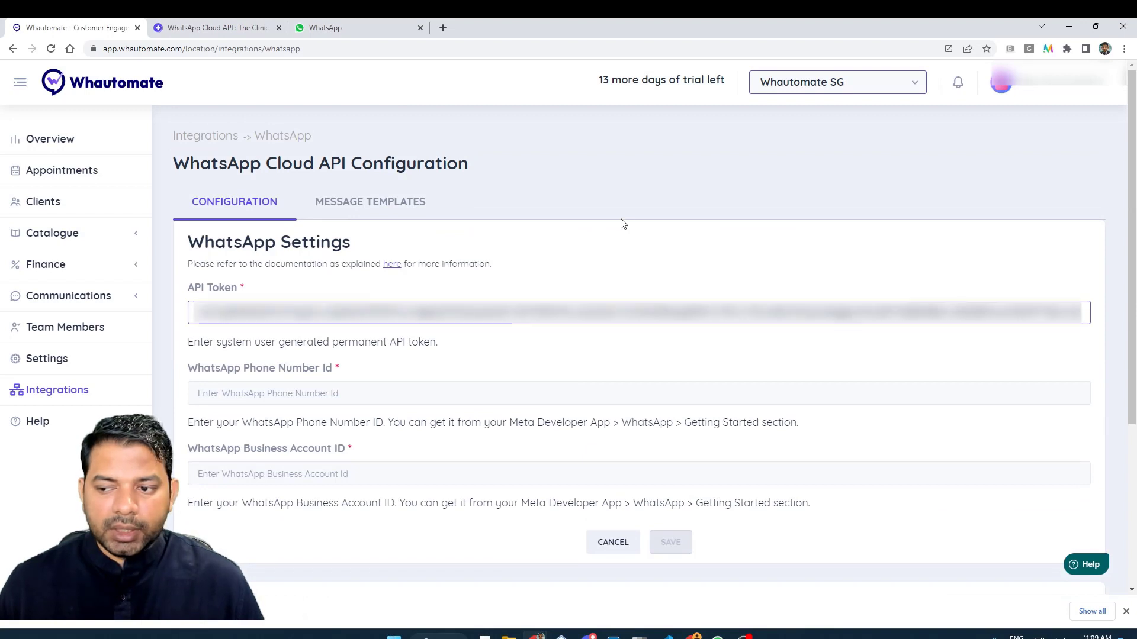
left_click(623, 224)
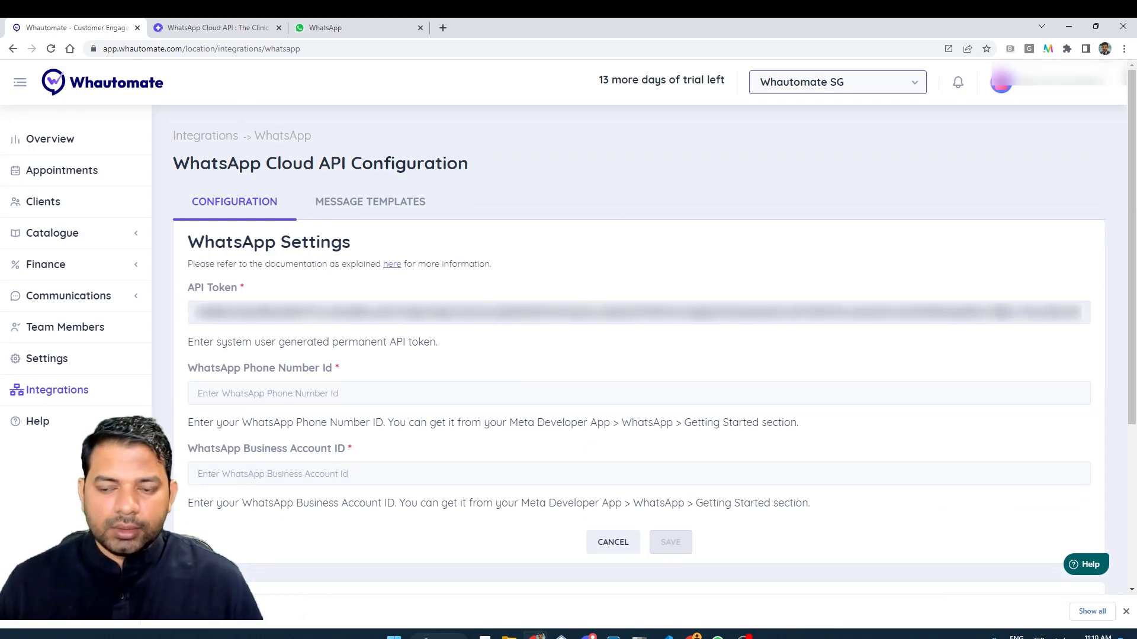
left_click(1001, 315)
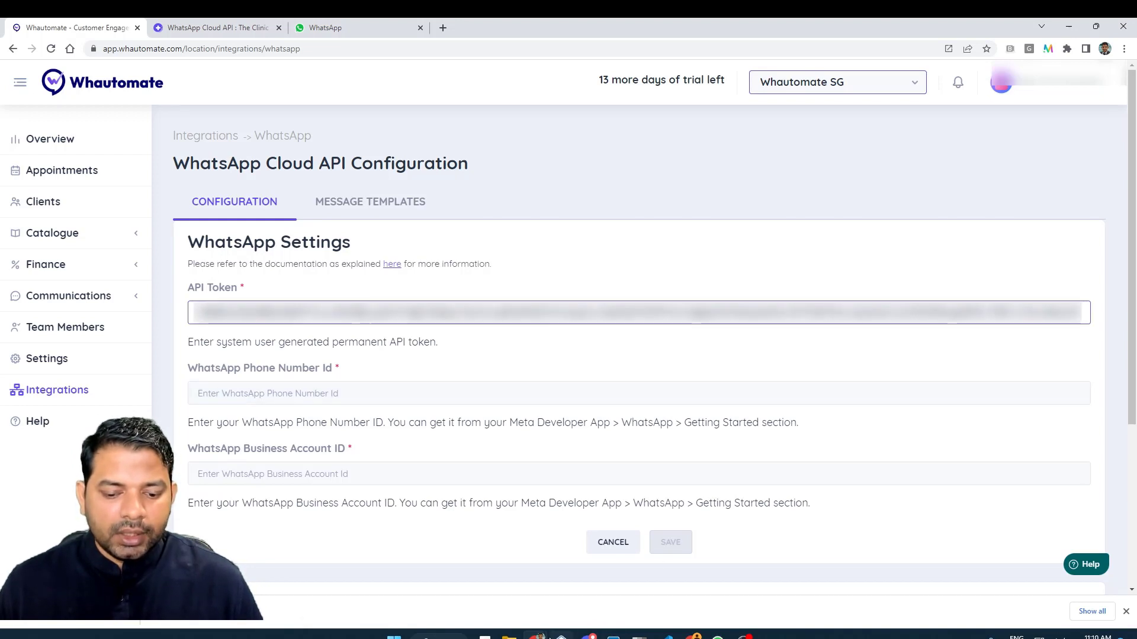
Return to the Whautomate Demo app's WhatsApp configuration in Meta for Developers.
mouse_move(536, 636)
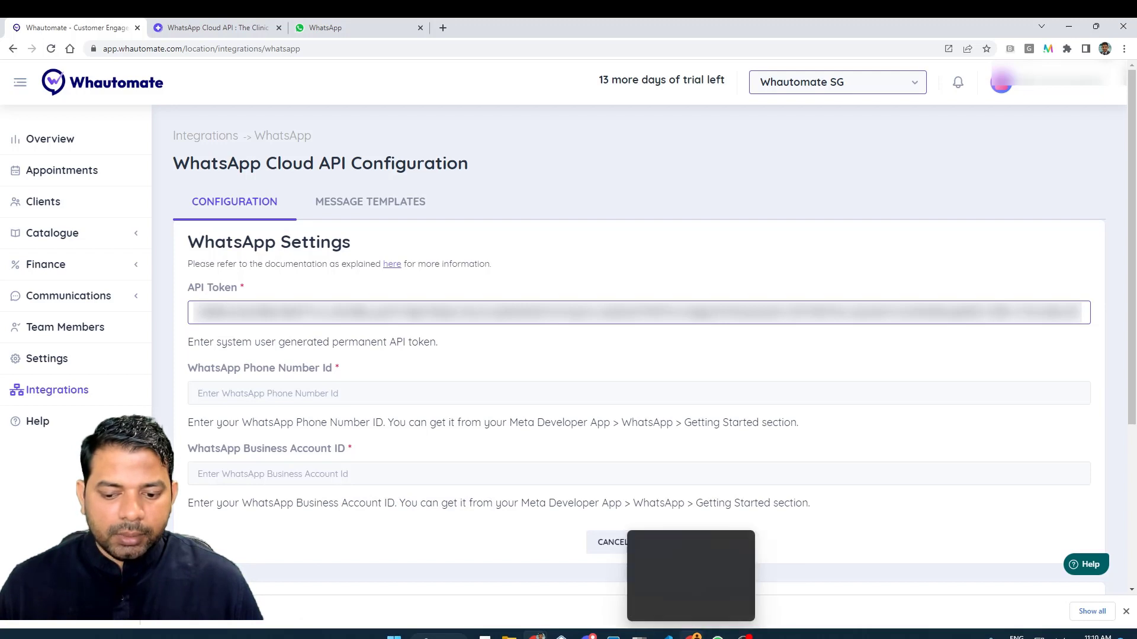
left_click(694, 637)
left_click(171, 26)
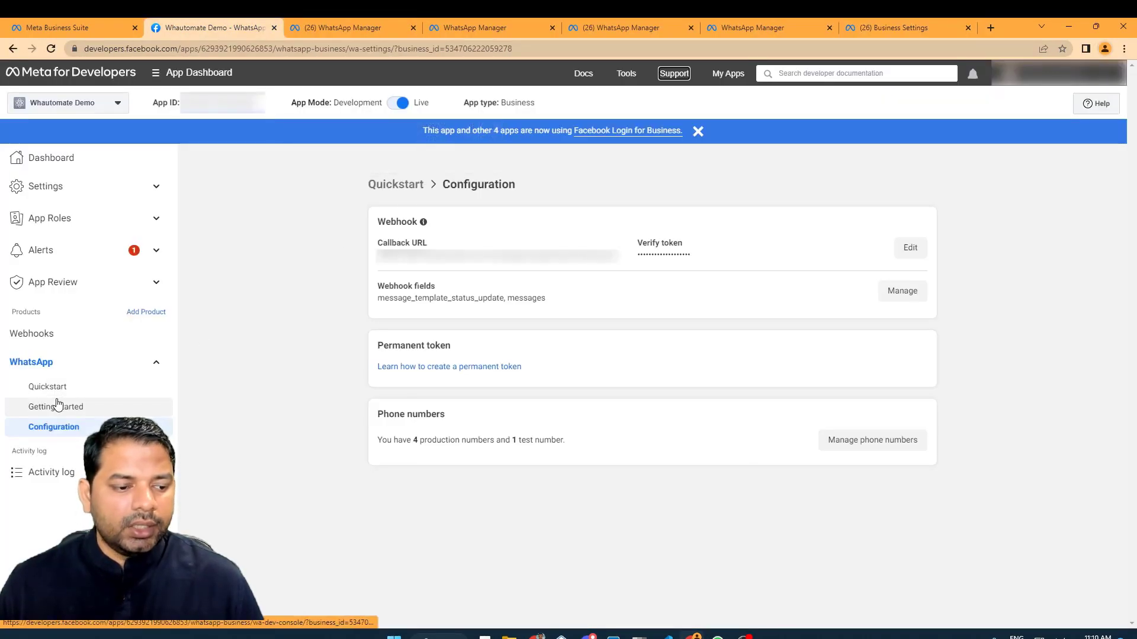
Copy the Phone number ID from WhatsApp Getting started into Whautomate's Phone Number Id field.
left_click(52, 407)
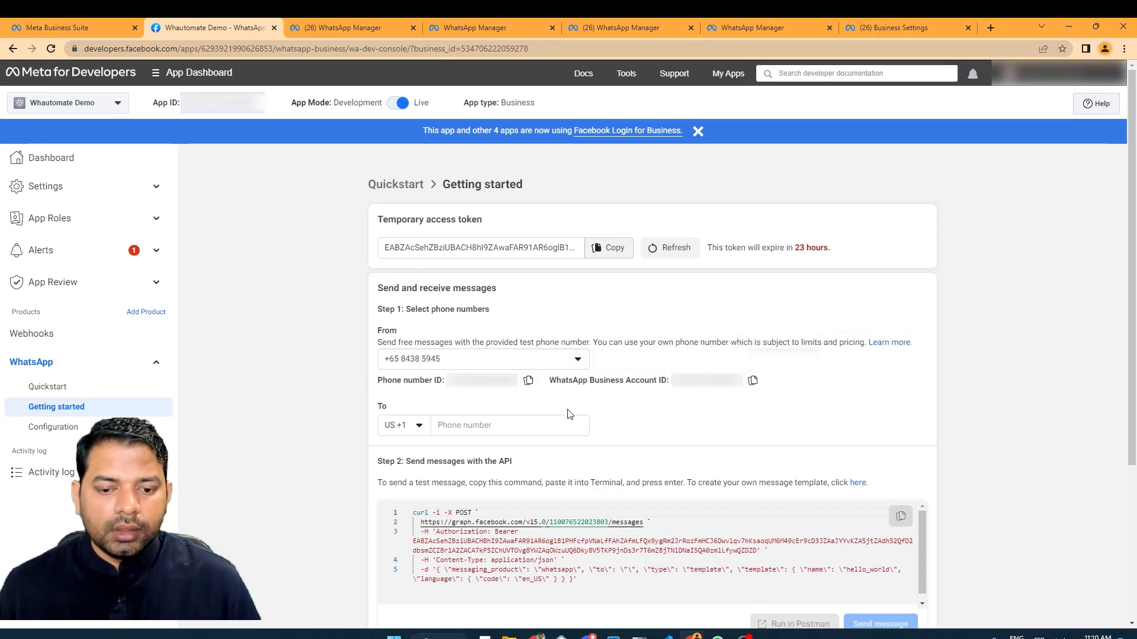
left_click(528, 382)
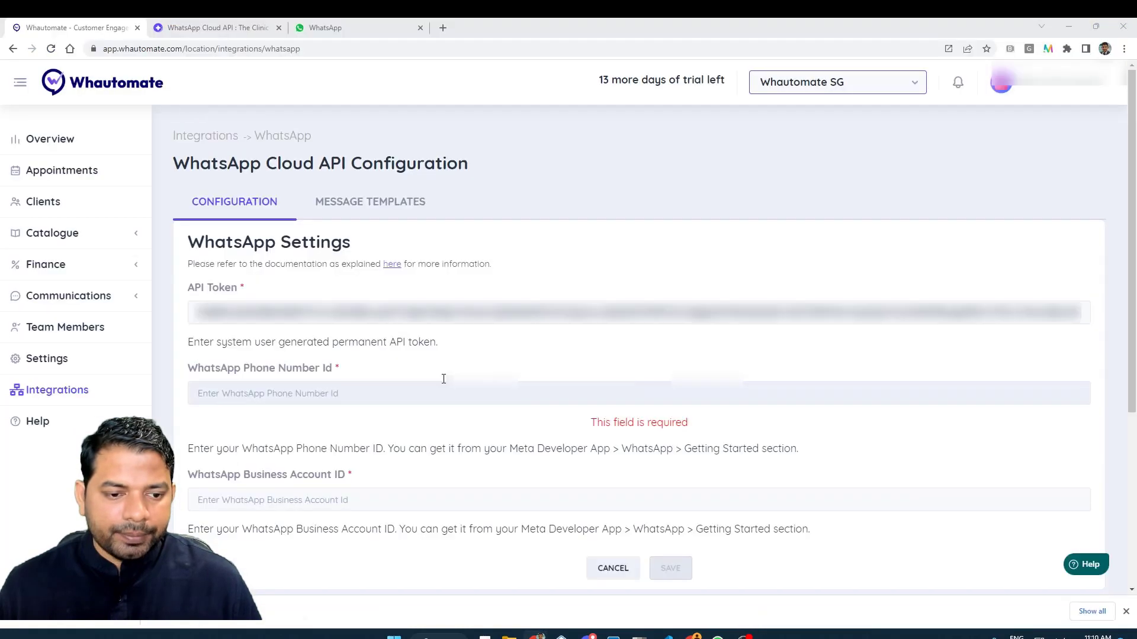
key("alt+Tab")
left_click(334, 394)
key("ctrl+v")
Copy the WhatsApp Business Account ID into Whautomate's Business Account ID field.
key("alt+Tab")
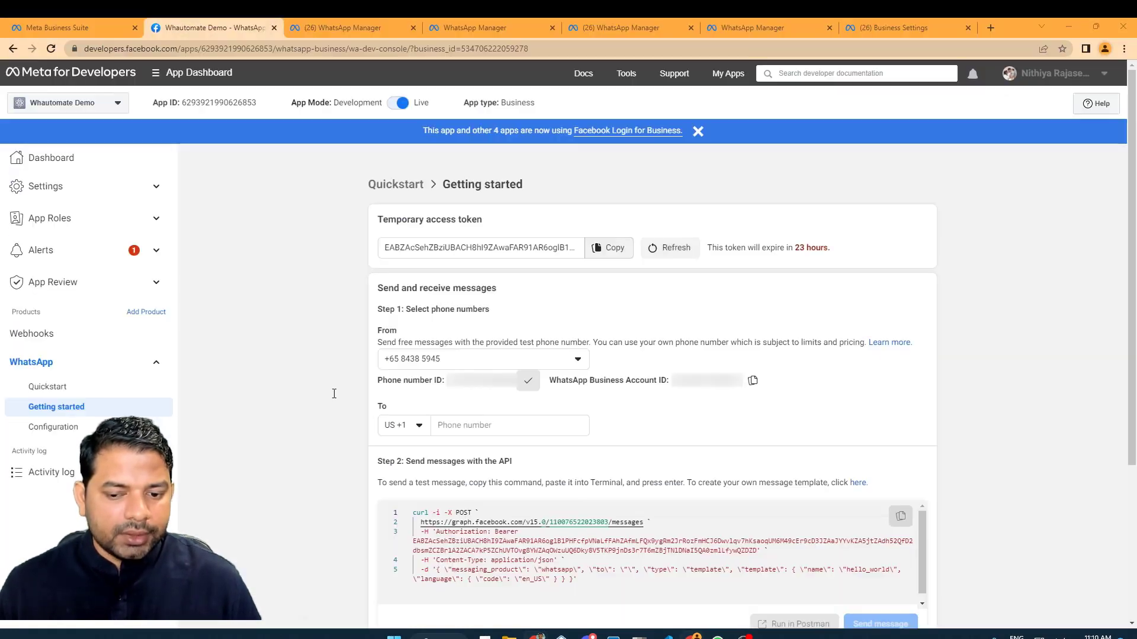
left_click(753, 381)
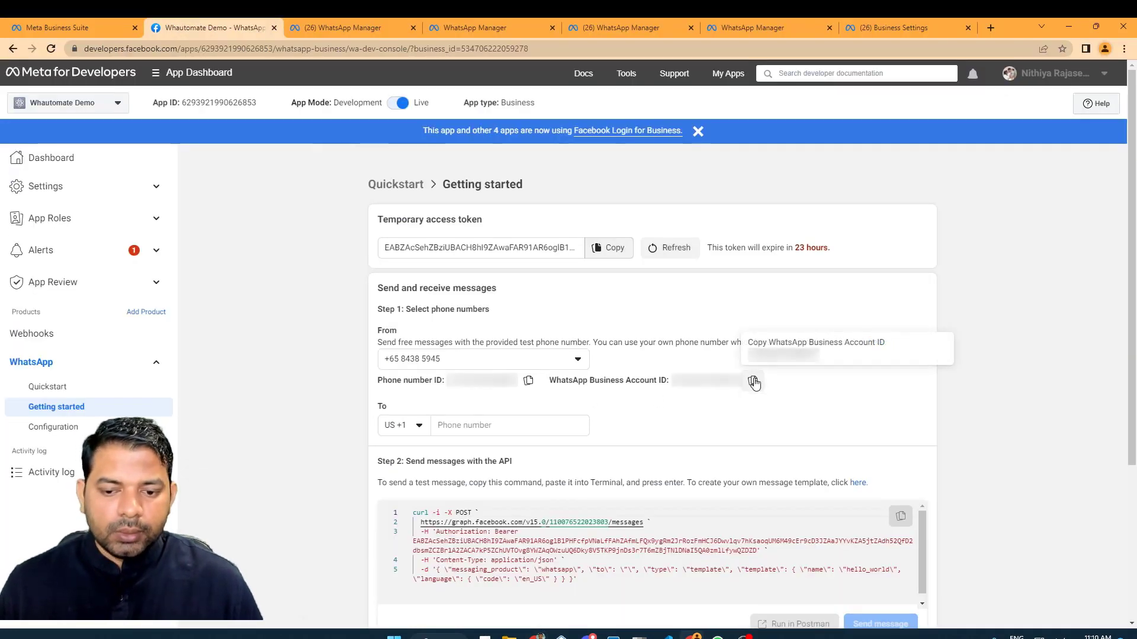
key("alt+Tab")
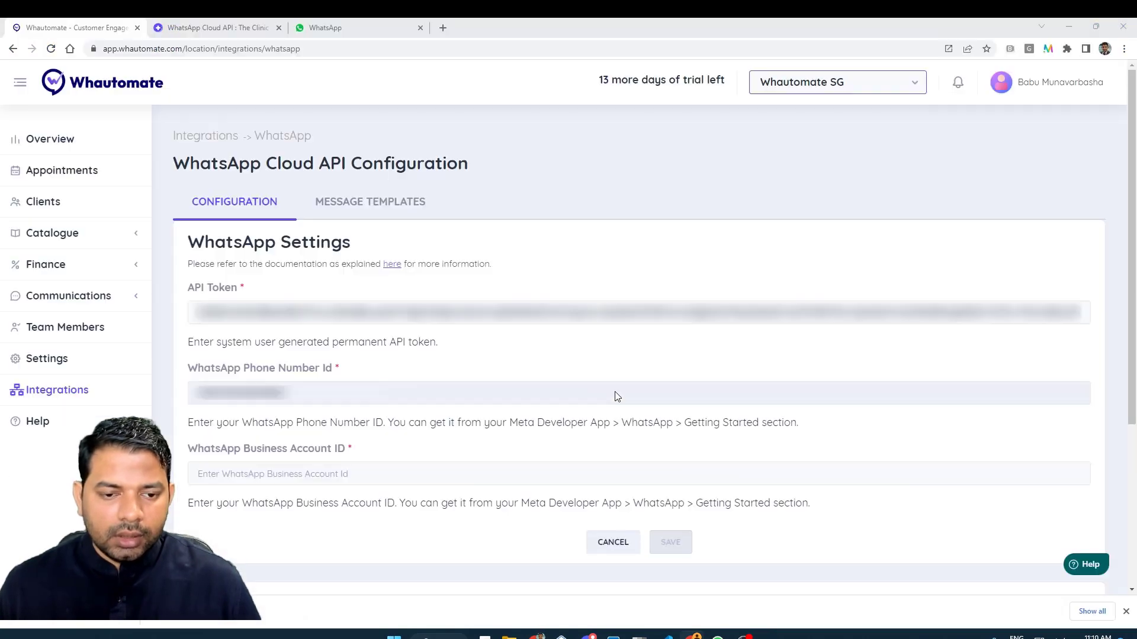
left_click(368, 469)
key("ctrl+v")
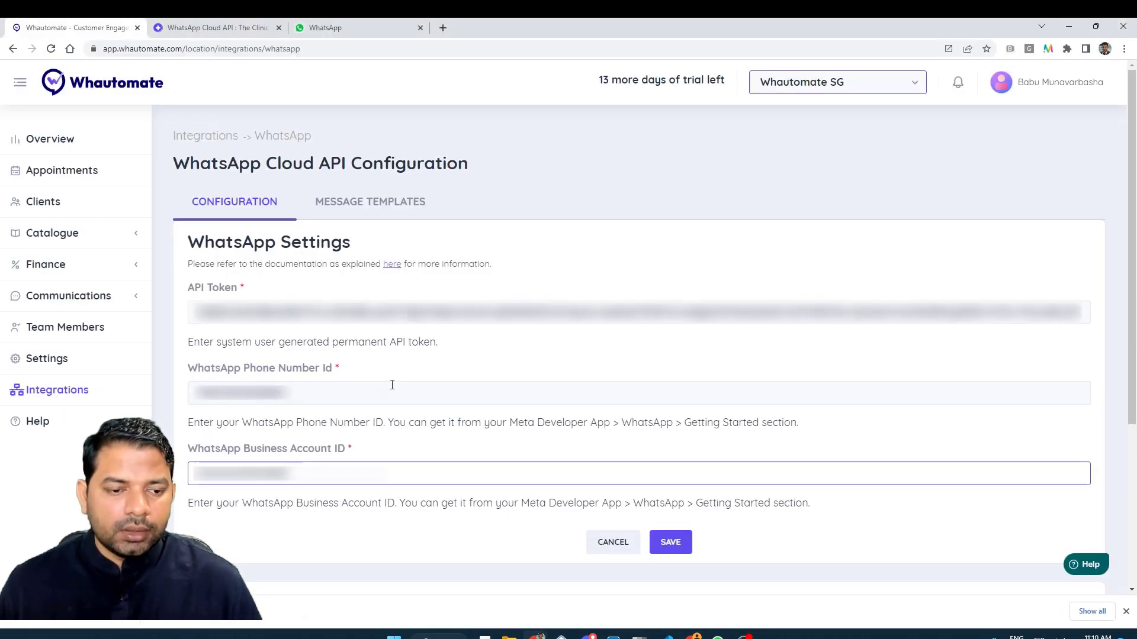
scroll(345, 287, "down", 4)
scroll(355, 302, "up", 4)
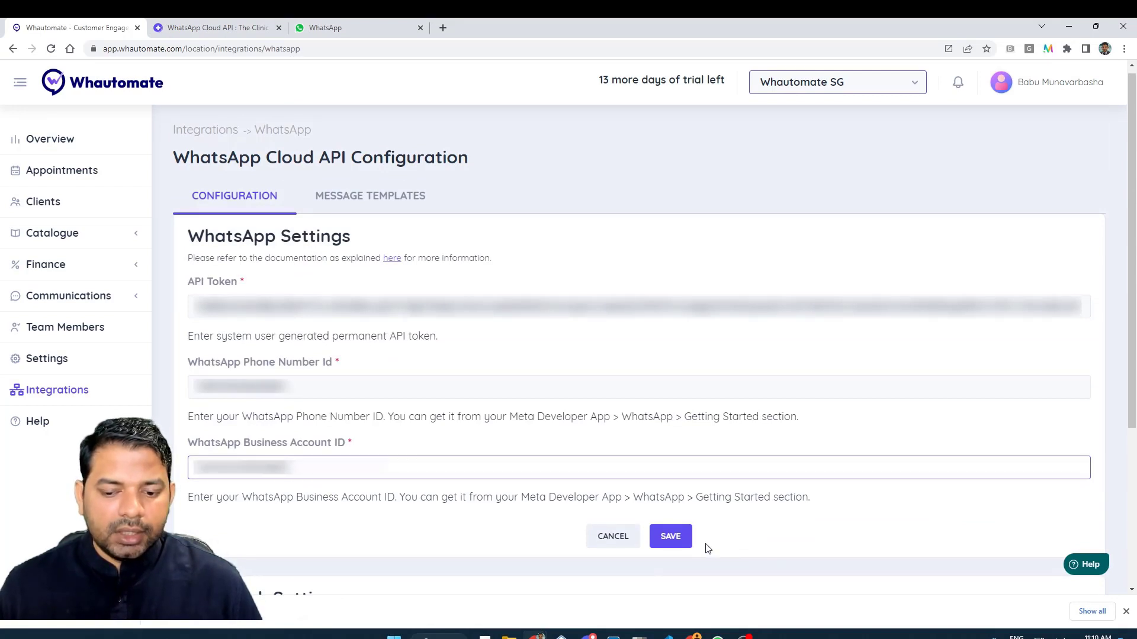
Save the Cloud API configuration and refresh the message templates from WhatsApp.
left_click(671, 536)
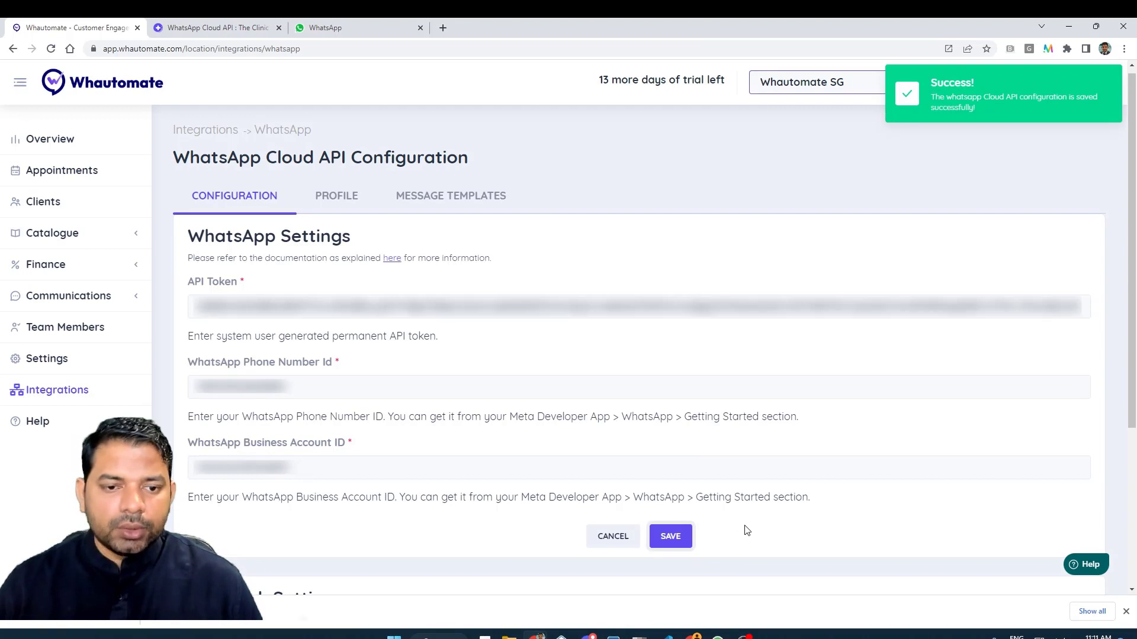
left_click(438, 216)
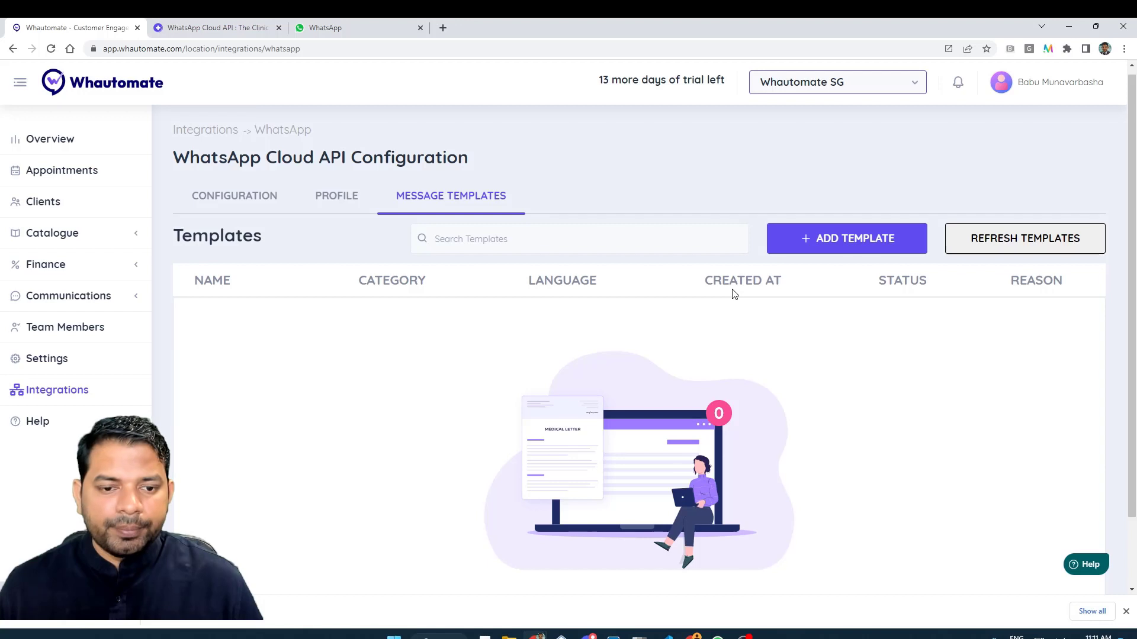
left_click(973, 236)
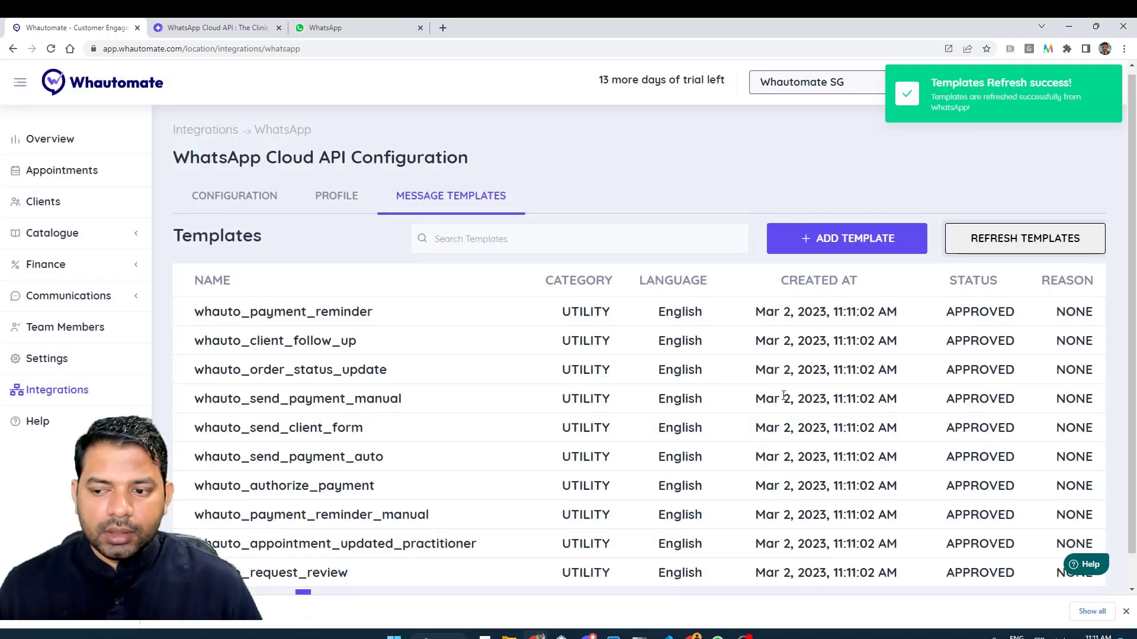
Browse the synced whauto templates across pages 1 to 3.
scroll(586, 391, "down", 1)
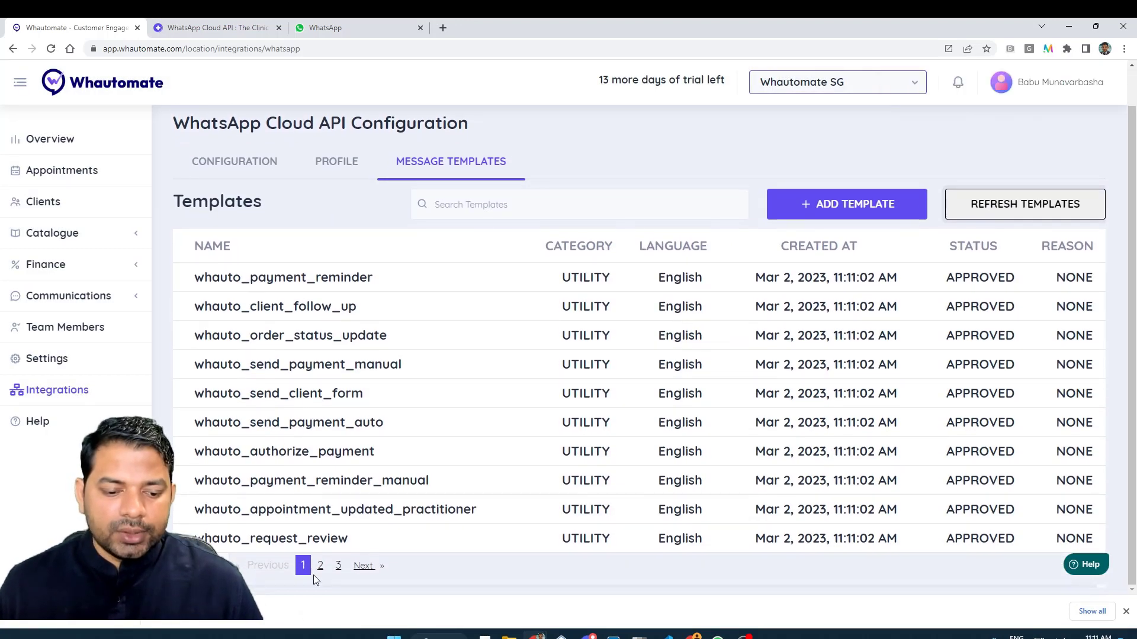
left_click(339, 568)
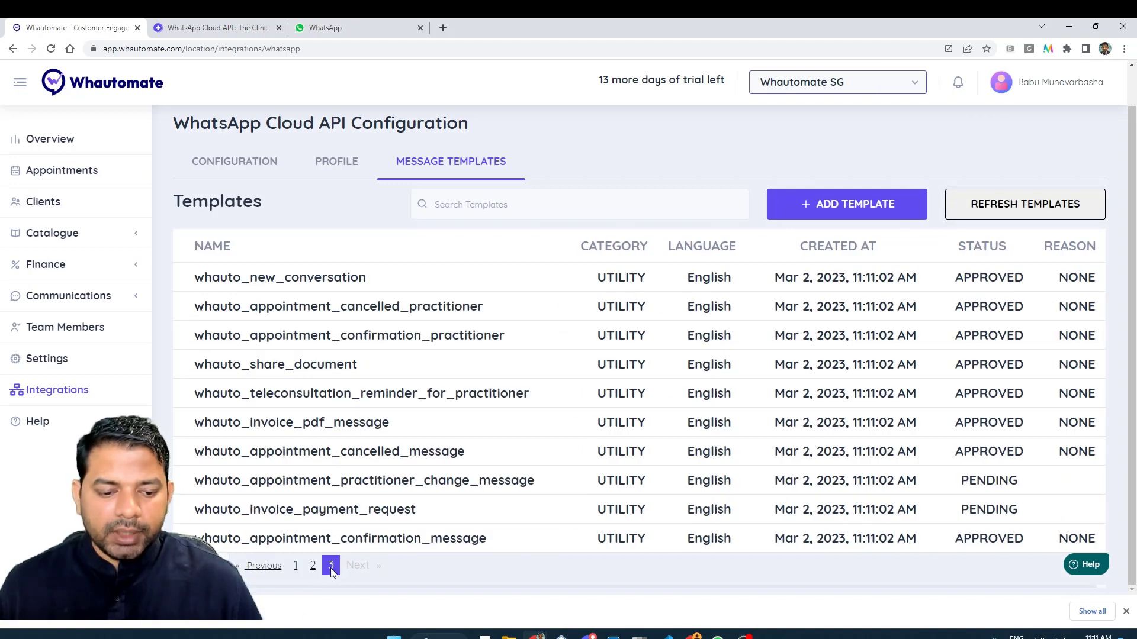
left_click(300, 445)
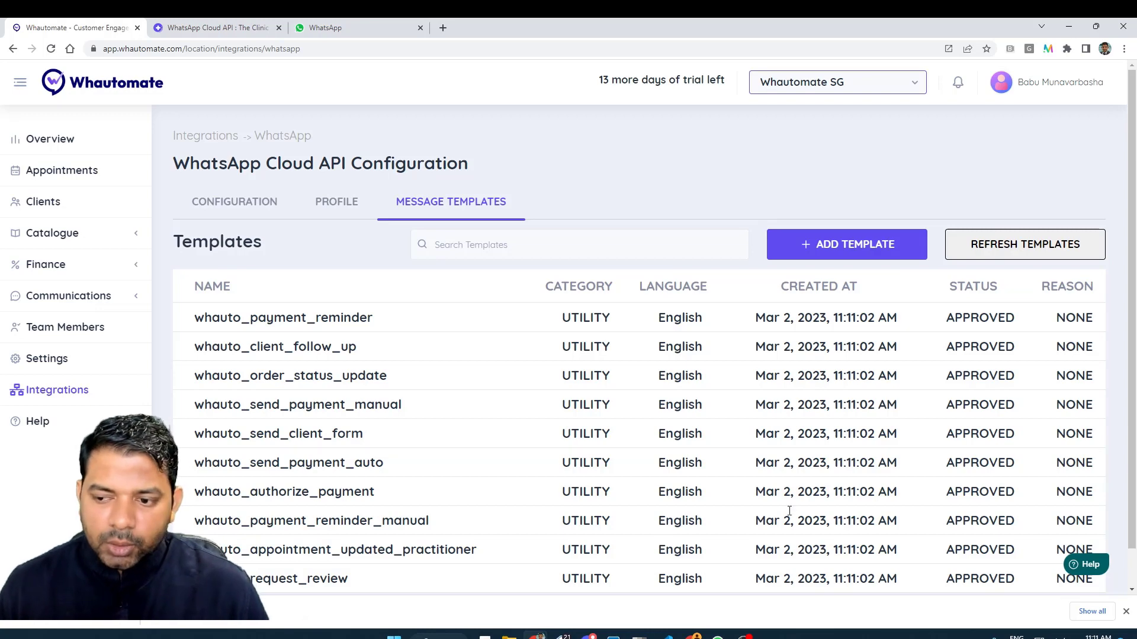
scroll(332, 477, "down", 1)
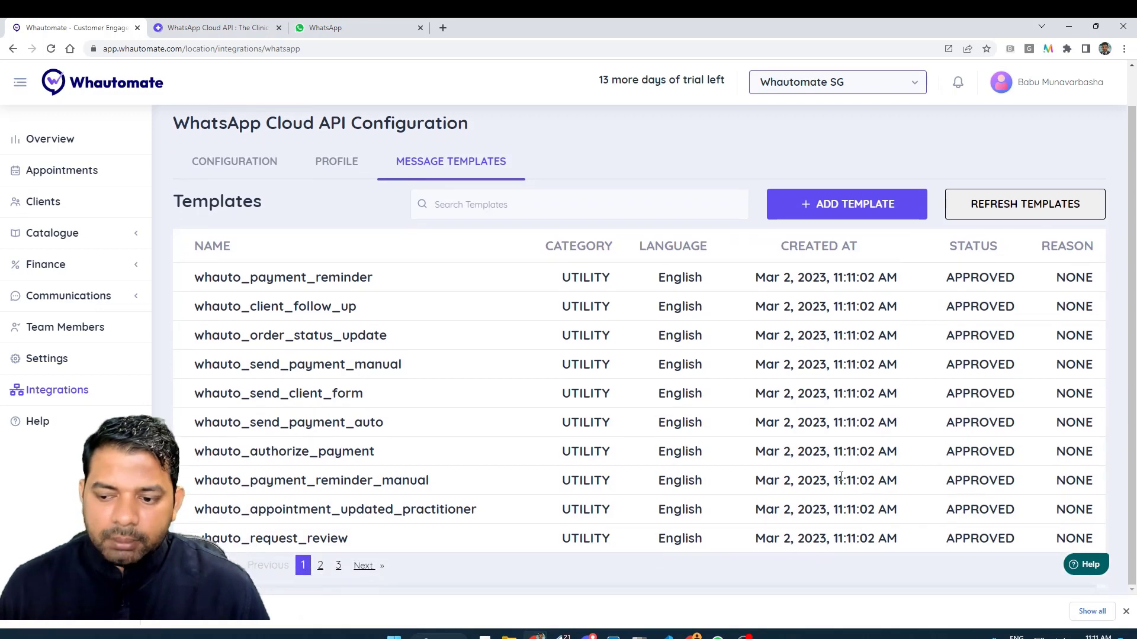
left_click(338, 565)
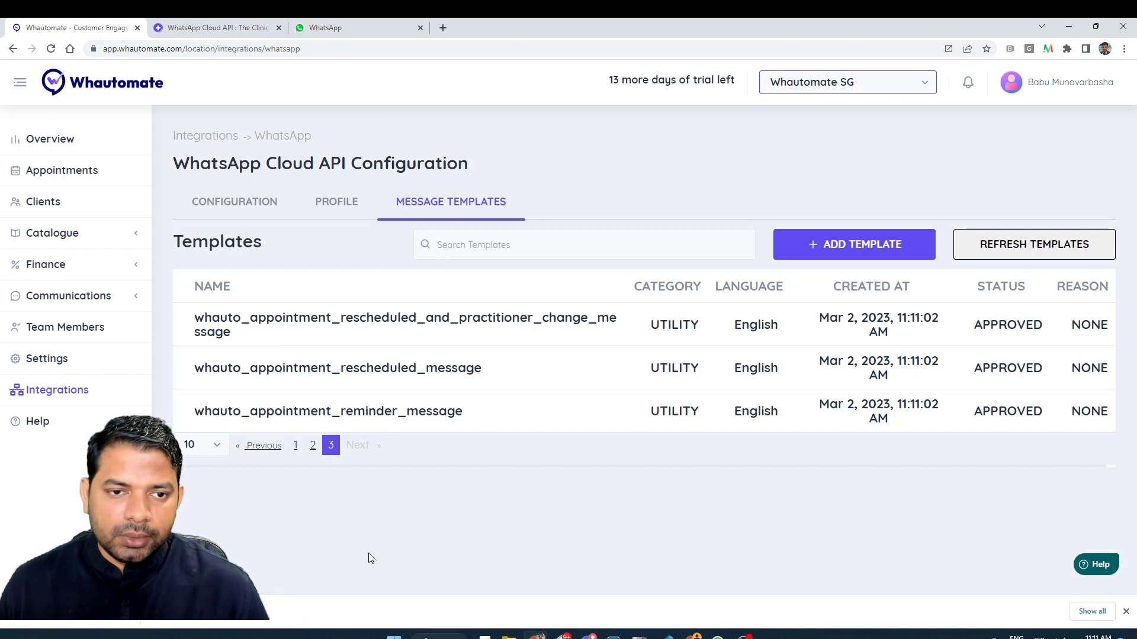
On the WhatsApp Profile, set the About text to 'Whautomate Demo' and choose a profile photo.
left_click(325, 213)
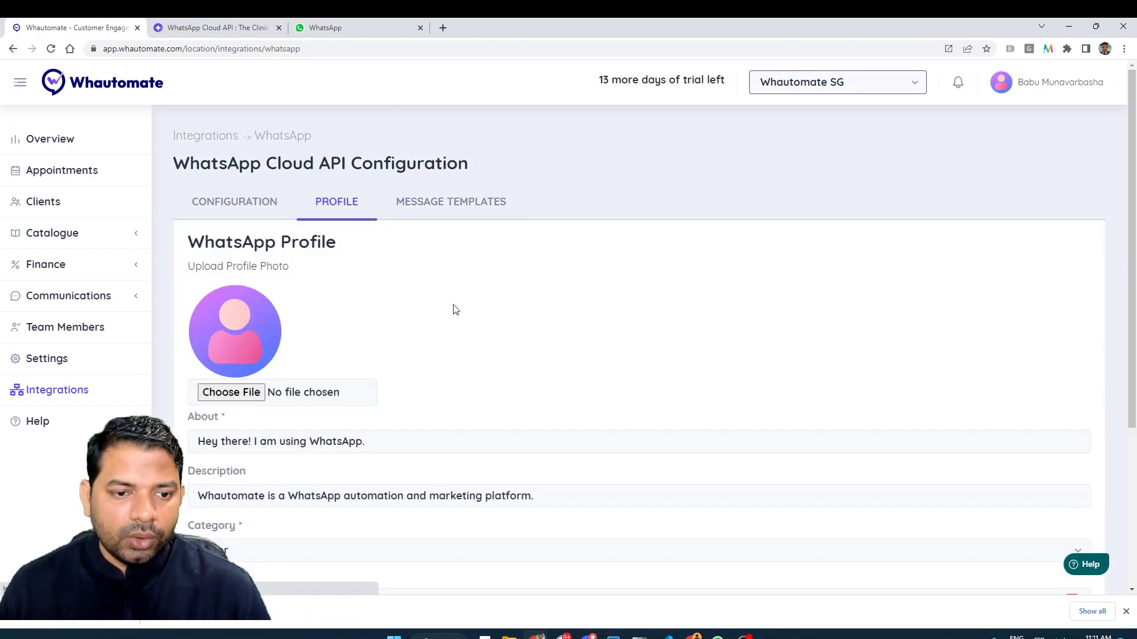
scroll(251, 441, "down", 3)
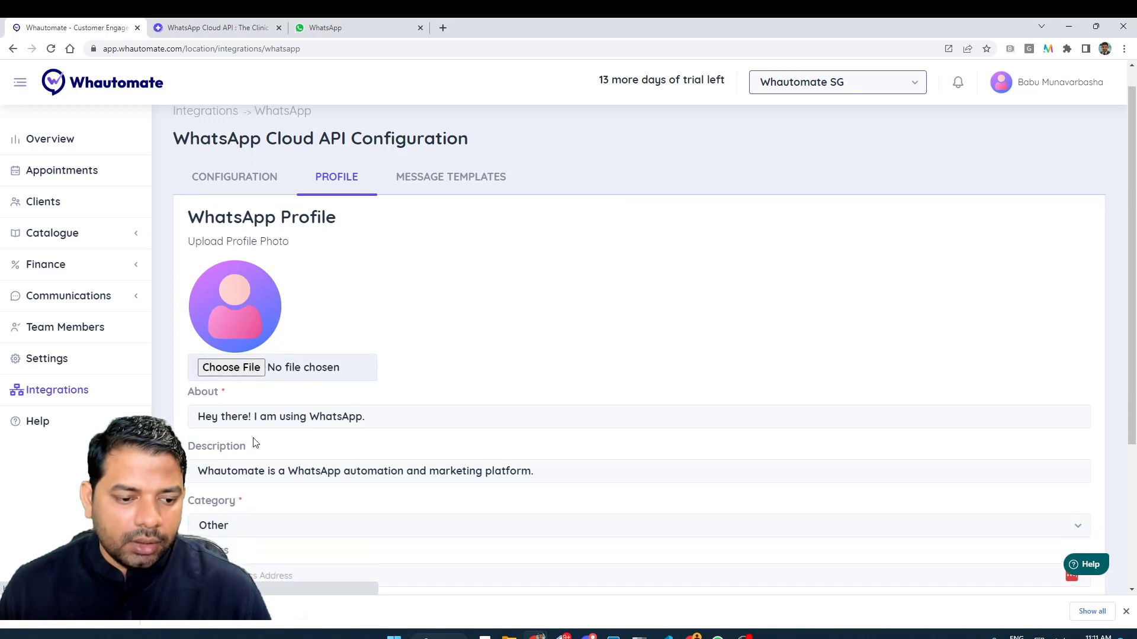
double_click(295, 264)
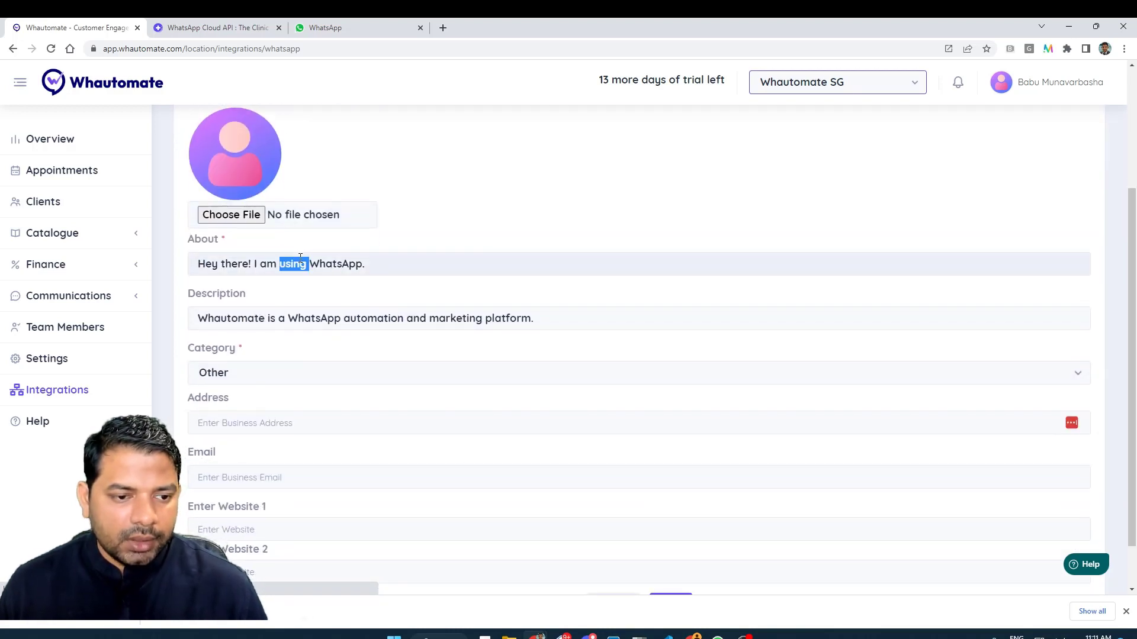
triple_click(299, 263)
type("Whautomate Demo")
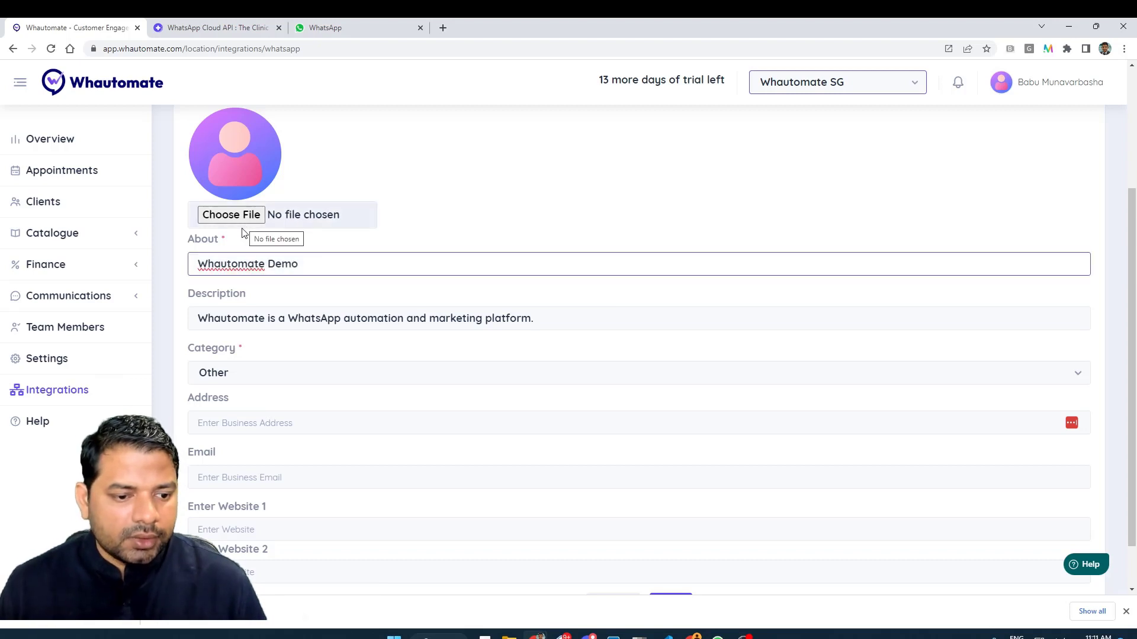
scroll(230, 278, "up", 1)
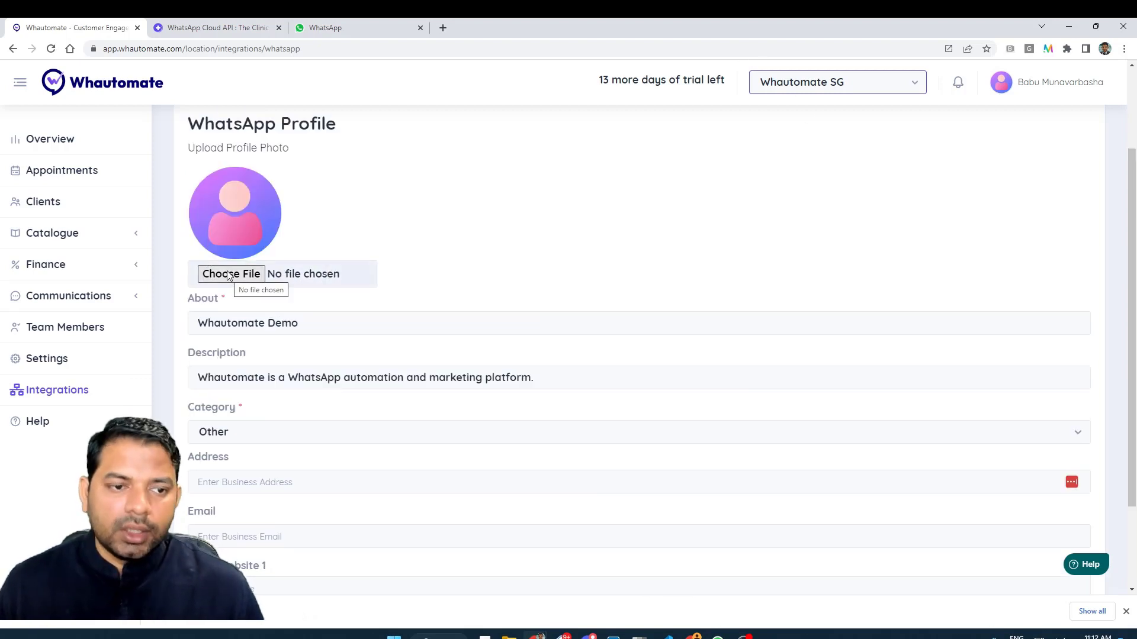
left_click(233, 278)
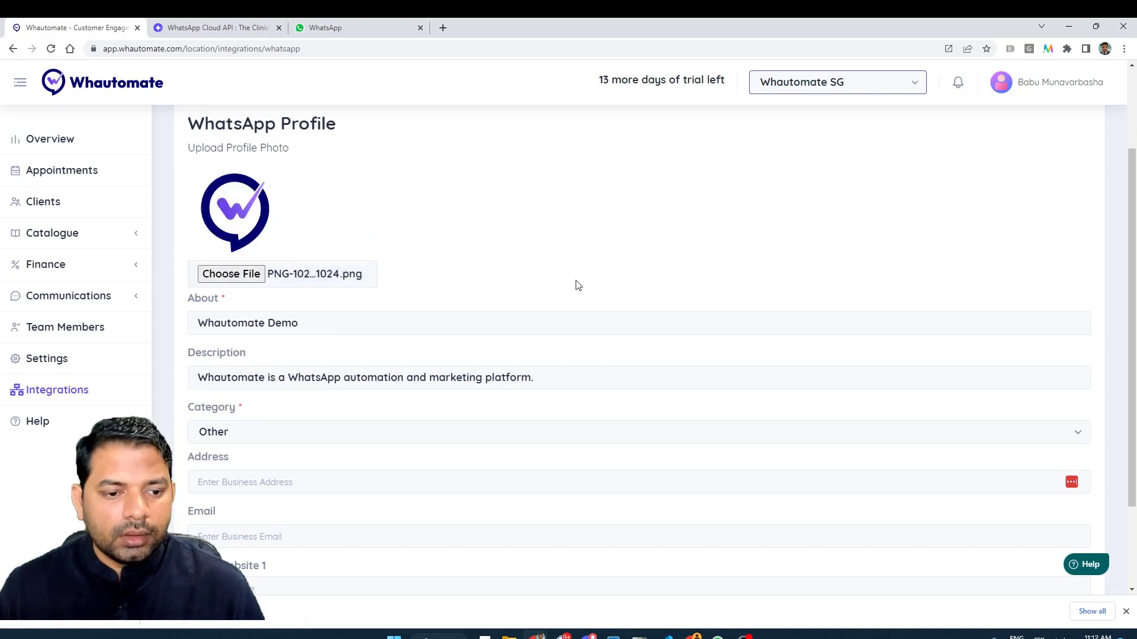
scroll(577, 316, "down", 2)
left_click(338, 370)
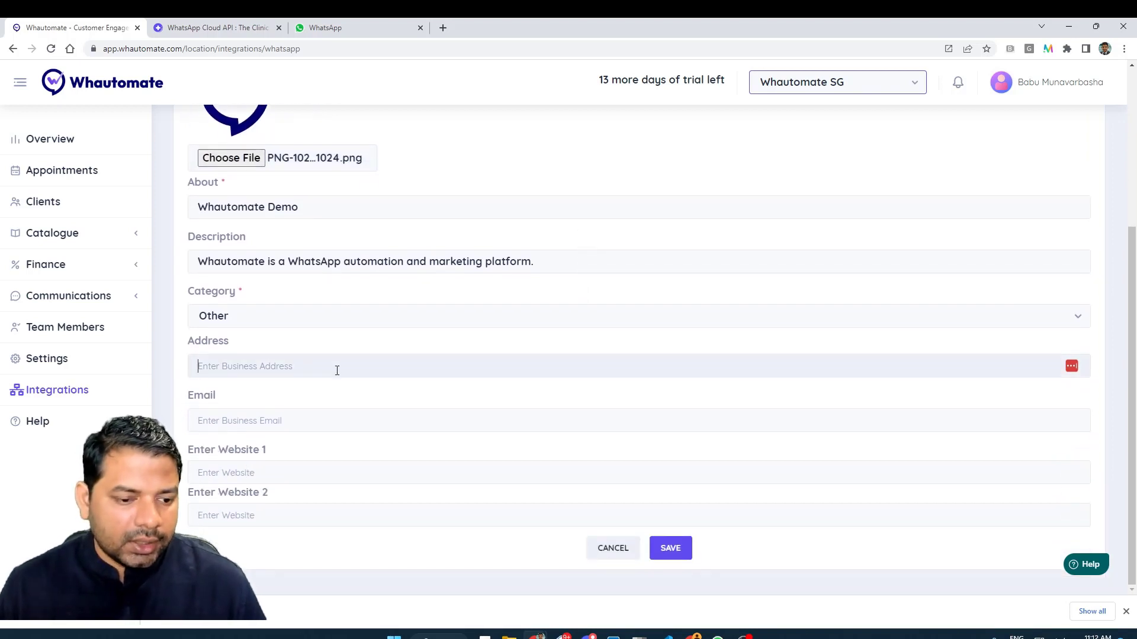
left_click(296, 414)
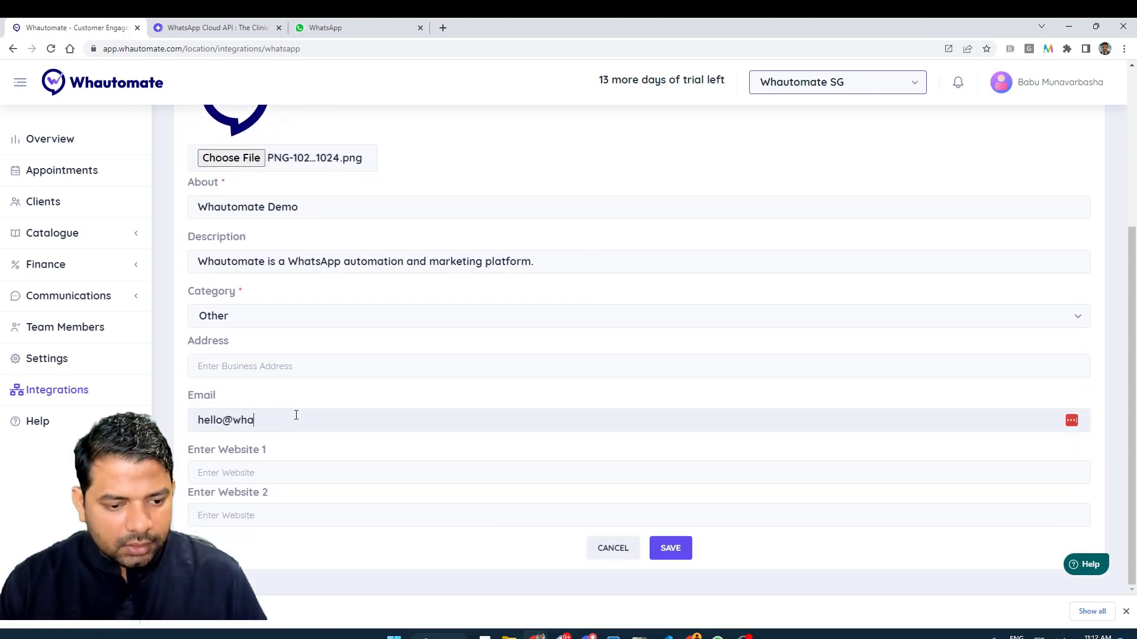
key("Tab")
type("http")
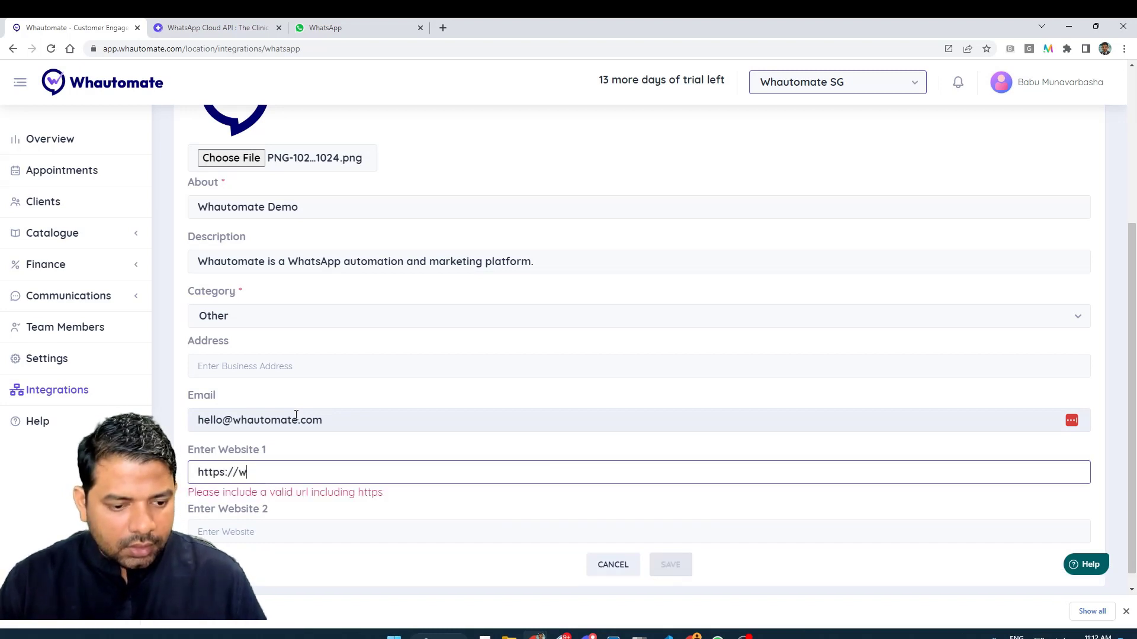
type("s://whautomate.com")
left_click(310, 362)
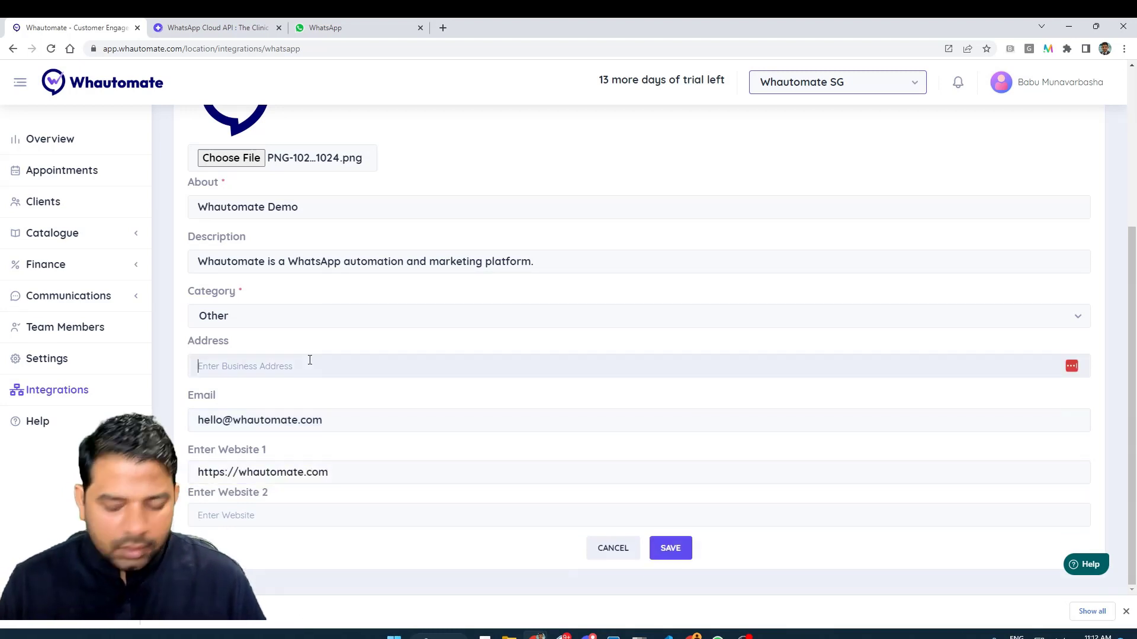
left_click(685, 549)
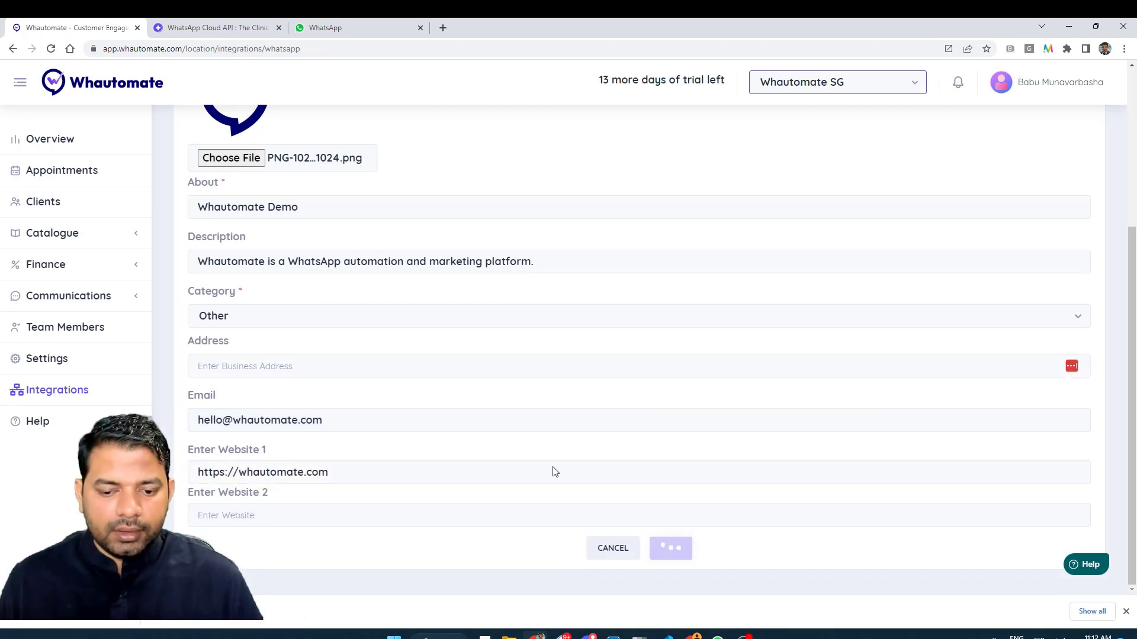
scroll(472, 387, "up", 4)
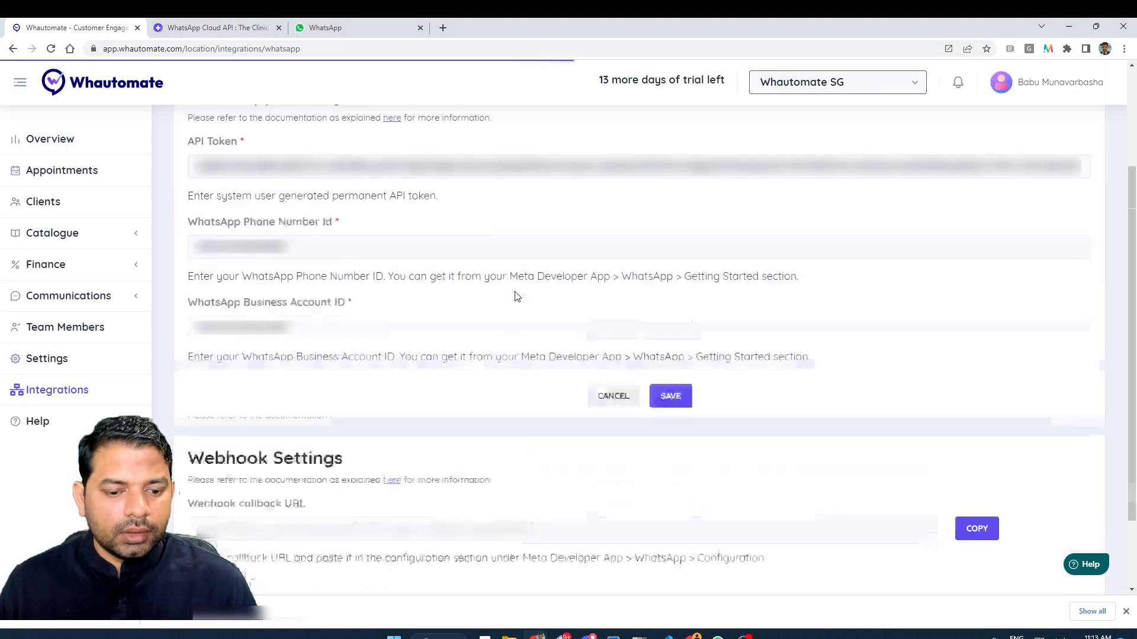
scroll(516, 299, "down", 2)
scroll(515, 299, "up", 3)
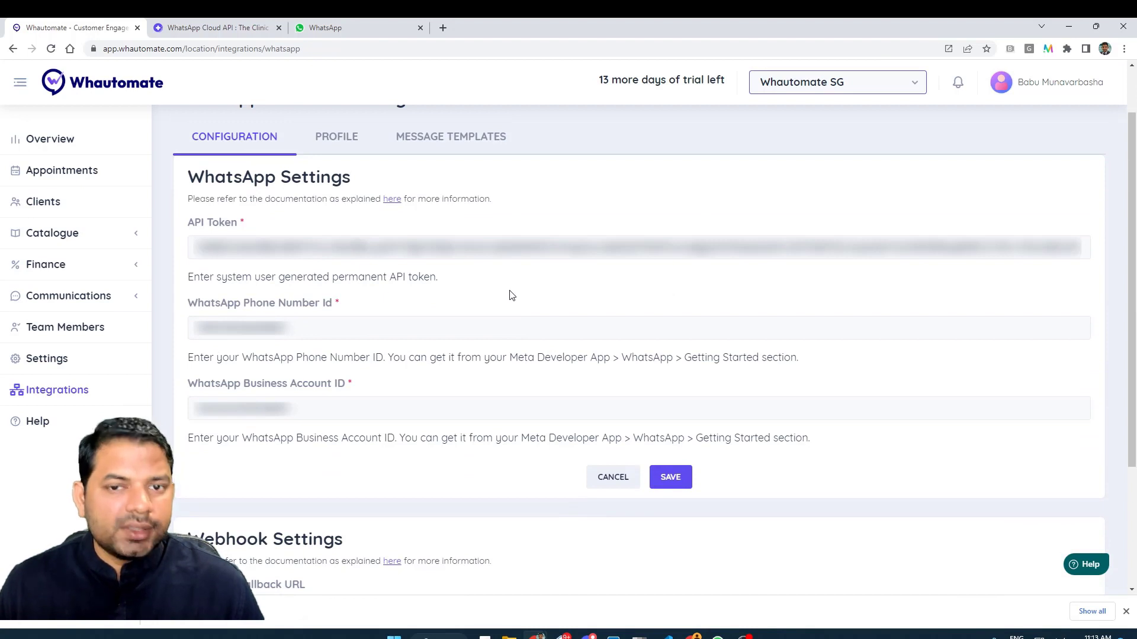
In the Team Inbox, start a new conversation with a test contact's name and phone number.
left_click(41, 300)
left_click(60, 327)
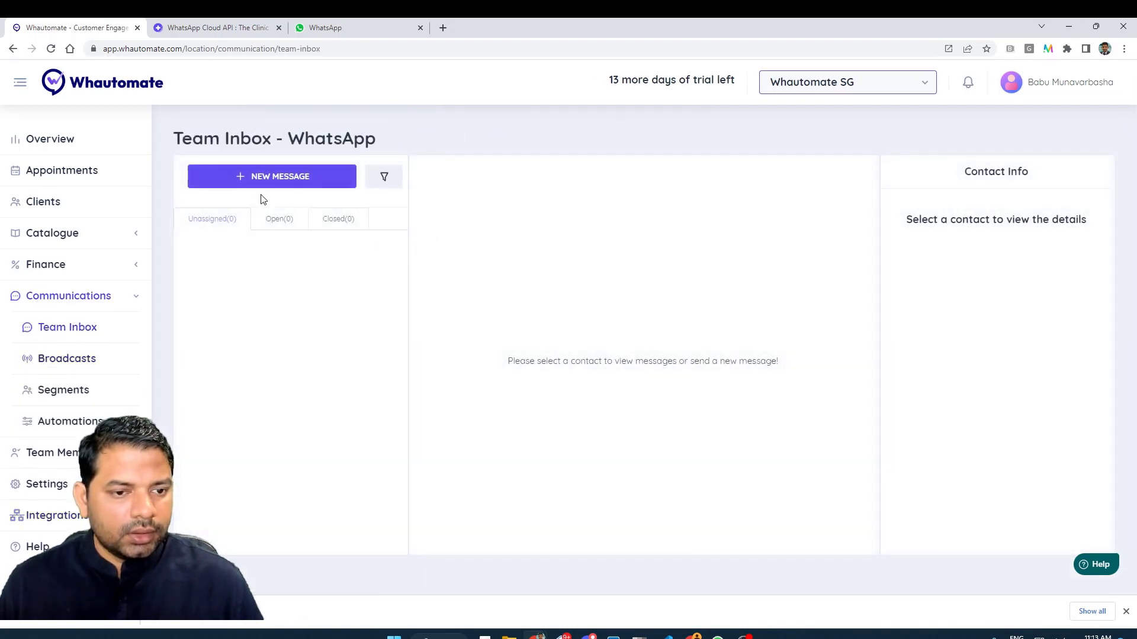
left_click(276, 177)
left_click(879, 308)
type("Babu")
key("Tab")
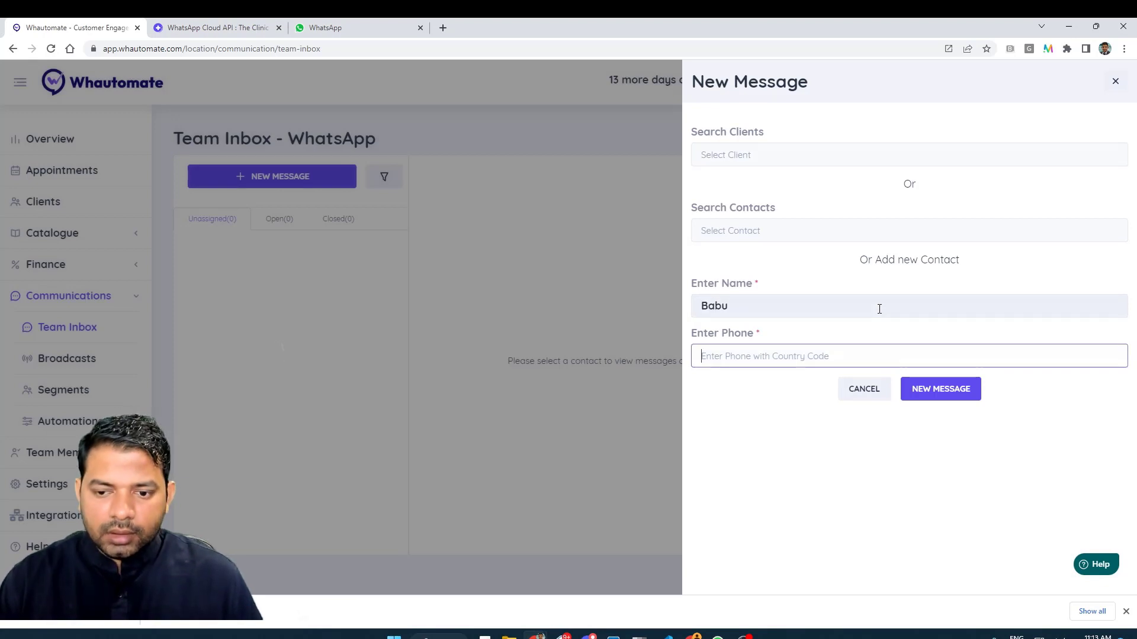
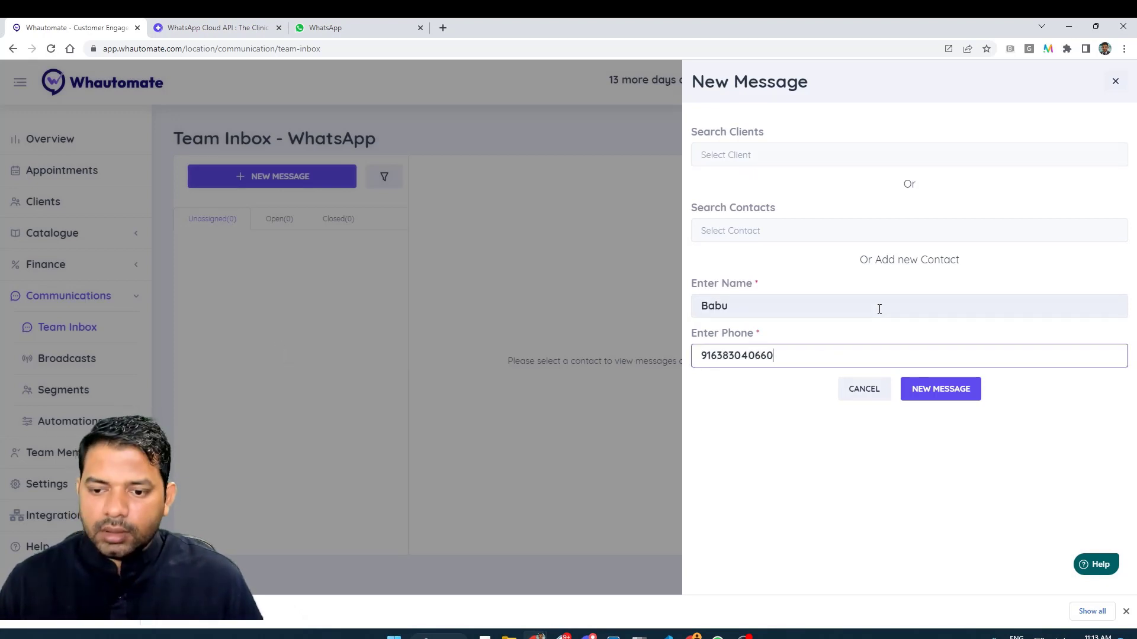
left_click(962, 392)
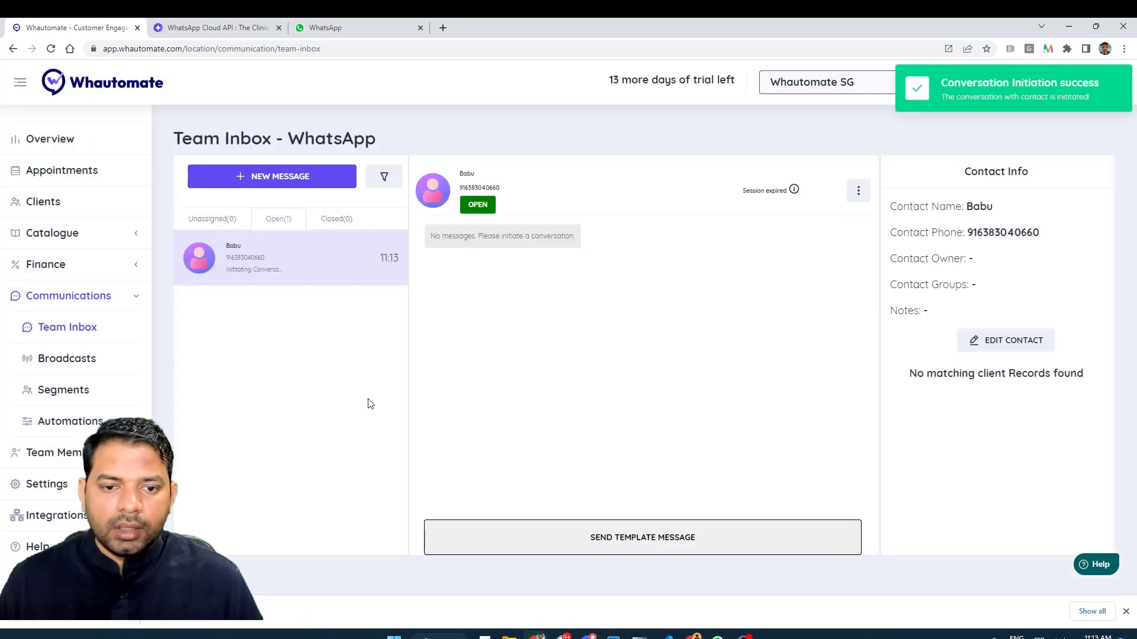
Choose the whauto_new_conversation template for a template message.
left_click(693, 536)
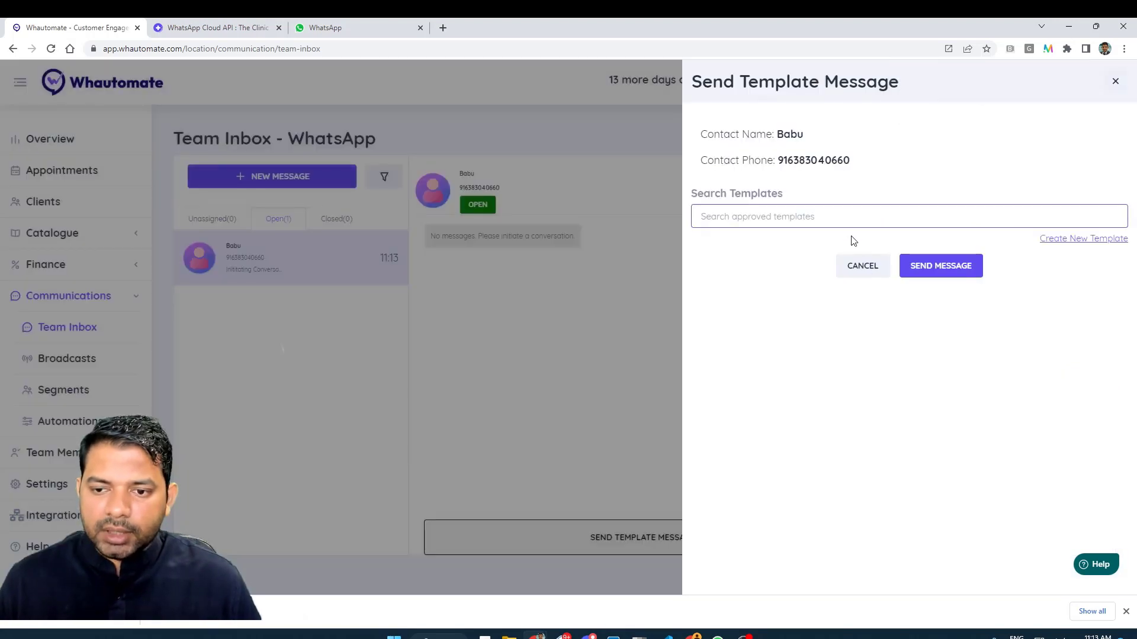
left_click(842, 215)
type("he")
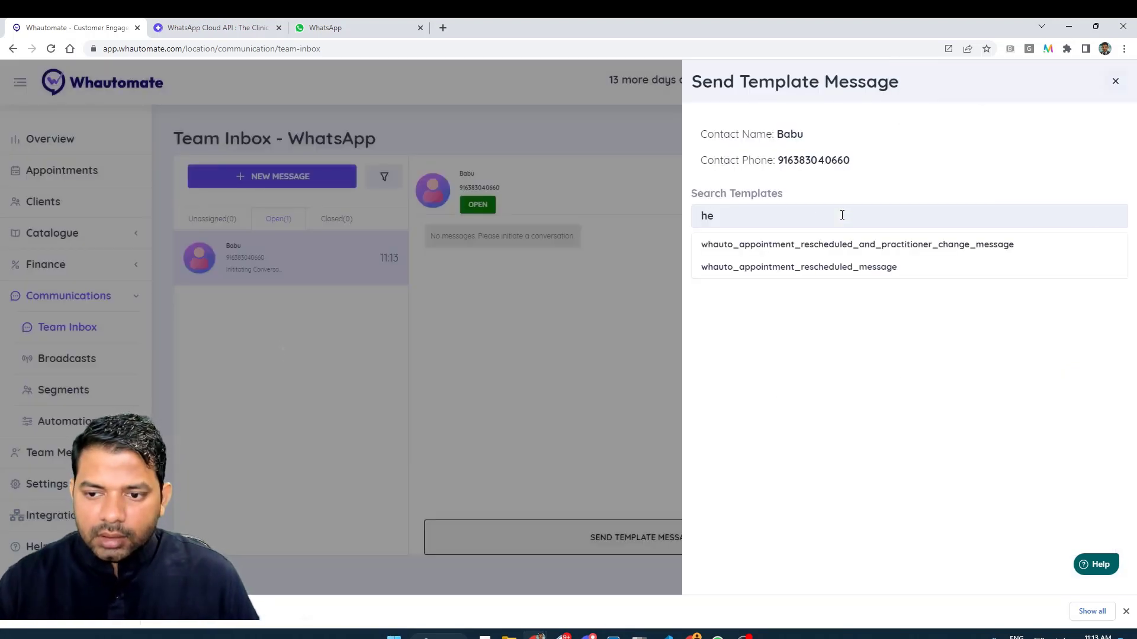
key("BackSpace")
key("BackSpace")
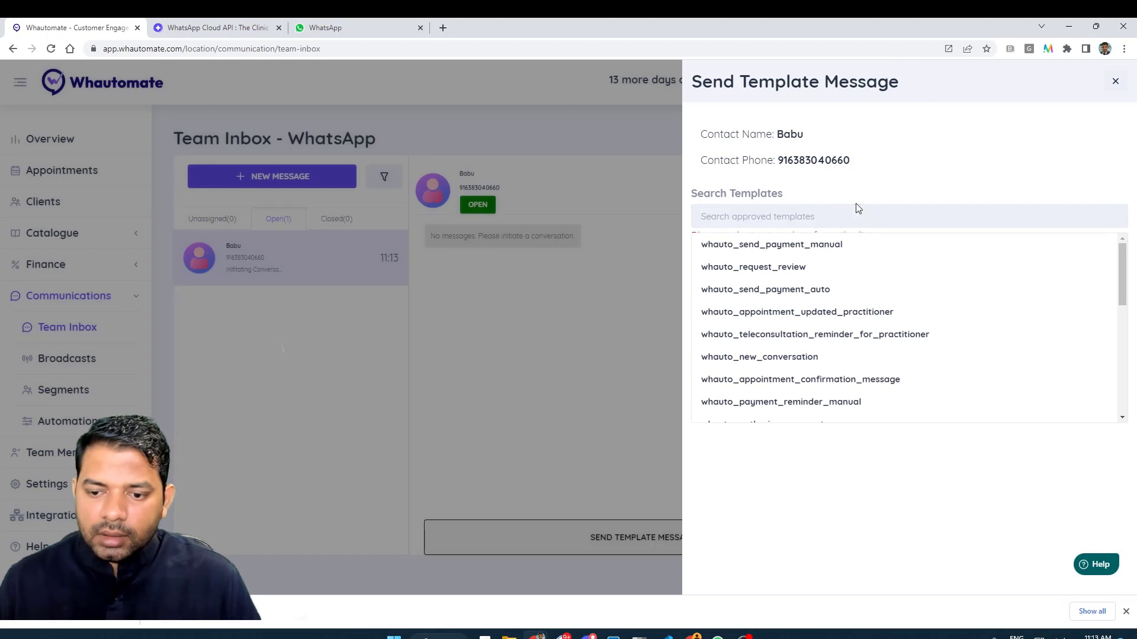
left_click(832, 359)
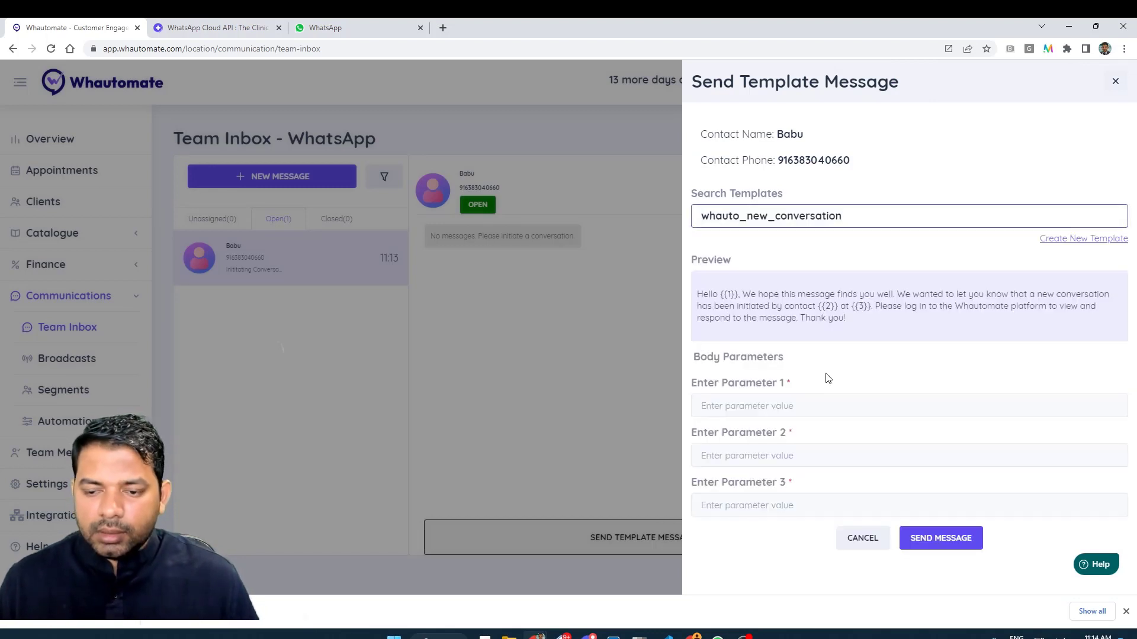
Fill the three parameters with the contact's name twice and 'Whautomate', then send.
left_click(802, 414)
type("Babu")
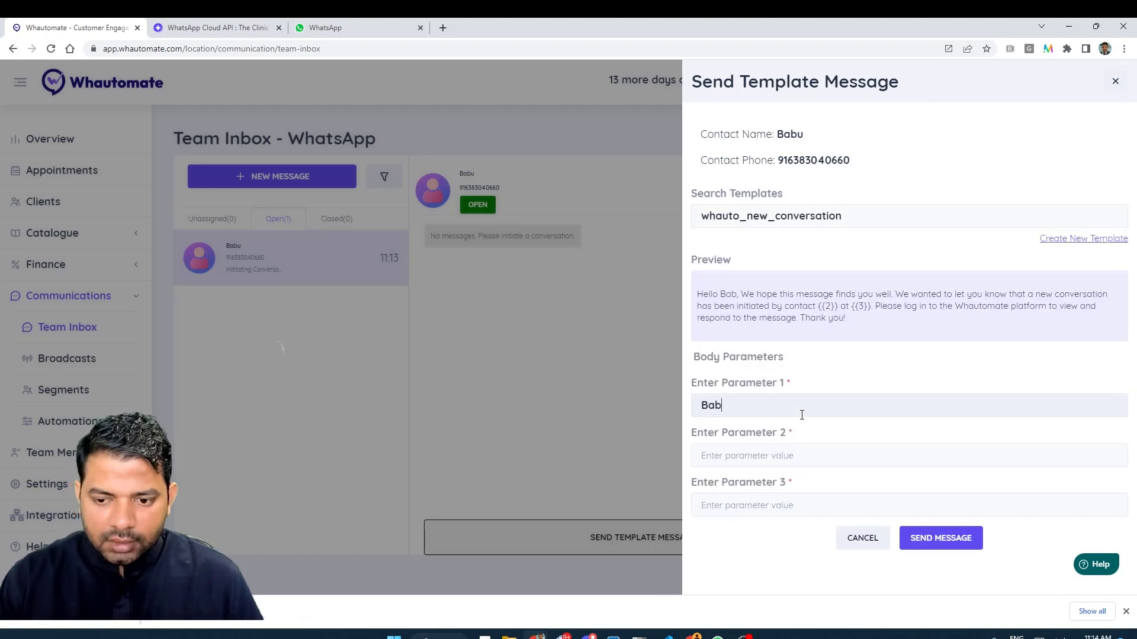
key("Tab")
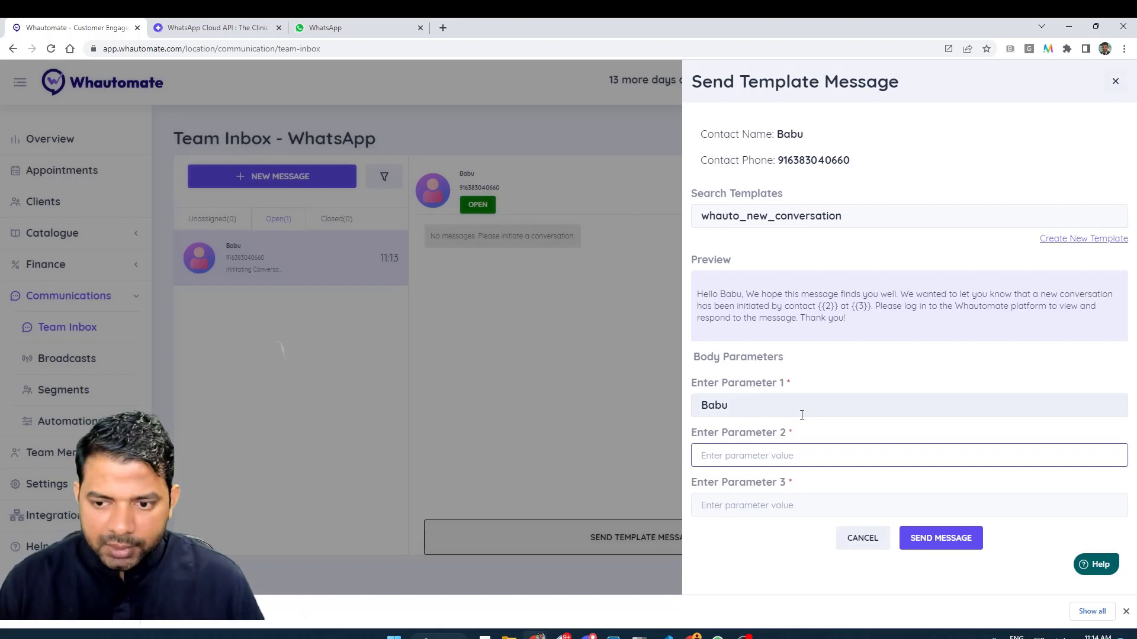
type("Babu")
key("Tab")
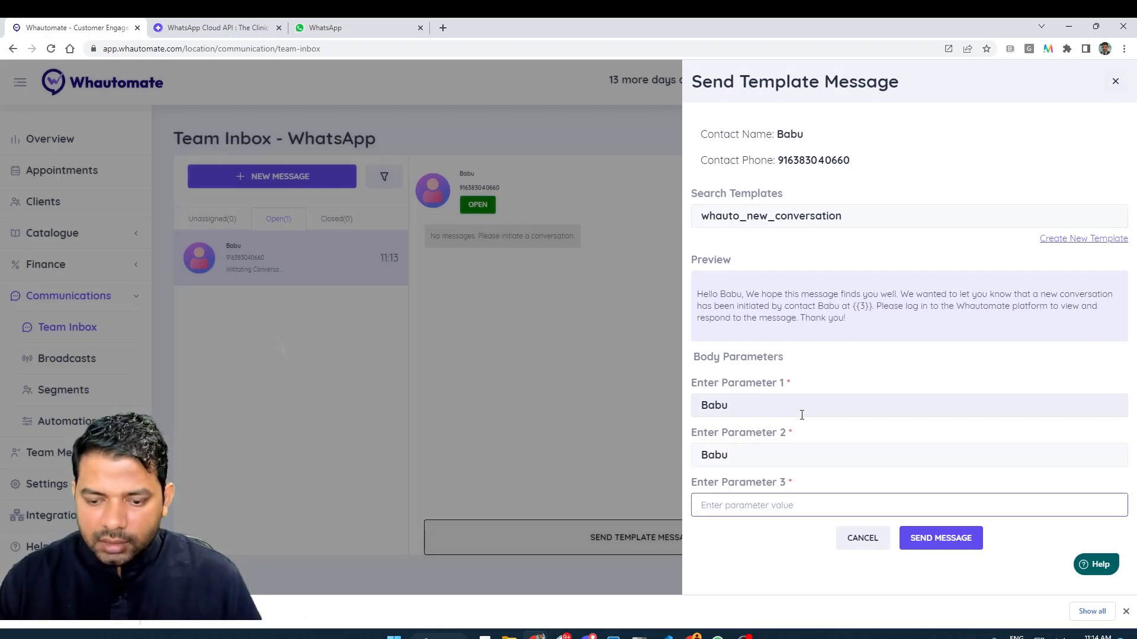
type("Whautomate")
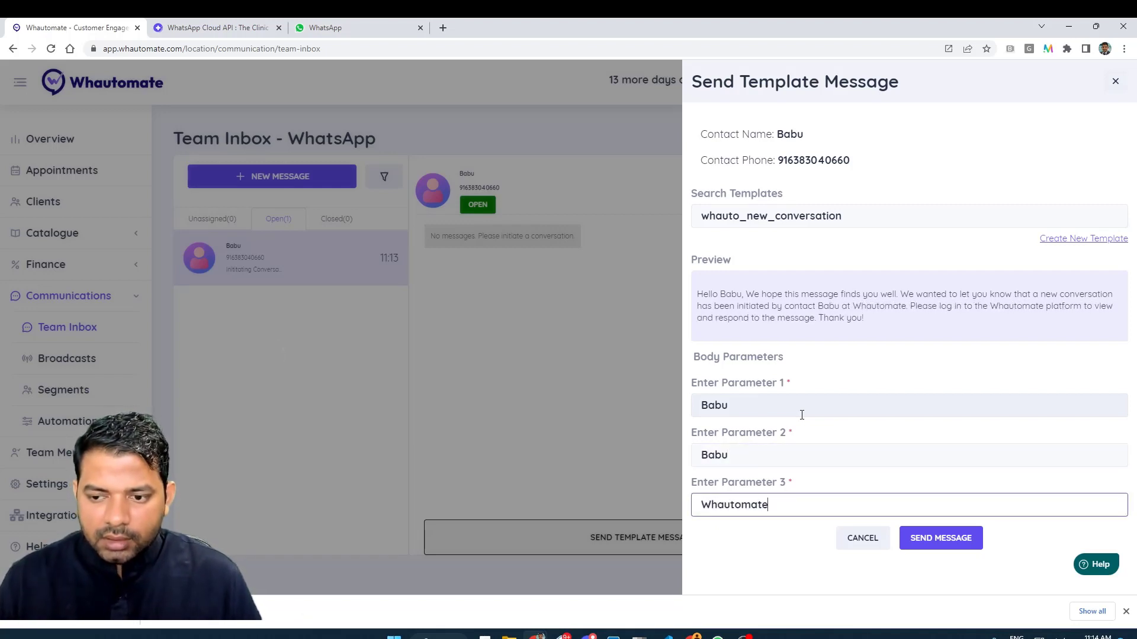
left_click(957, 539)
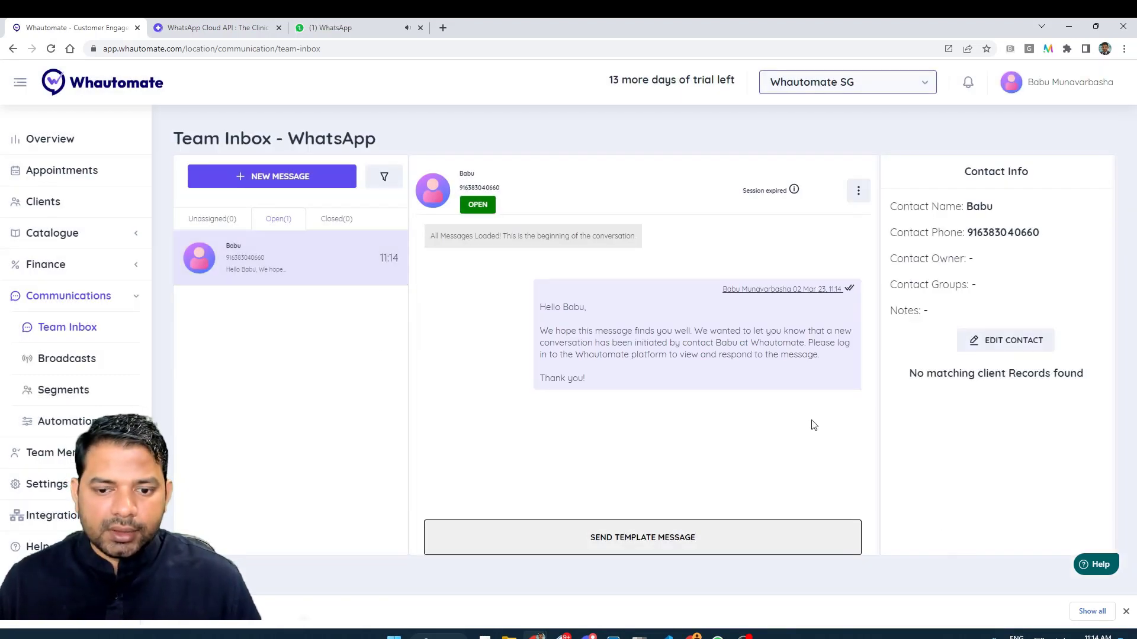
Confirm the template message arrived on WhatsApp Web, then close the test chat in Whautomate.
left_click(345, 30)
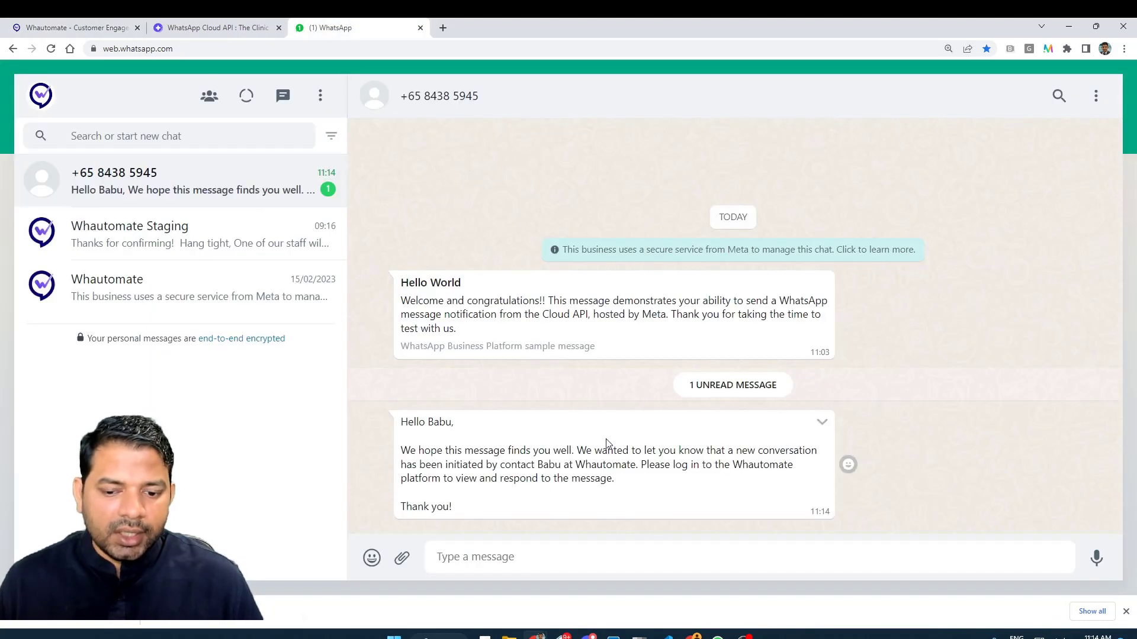
left_click(83, 30)
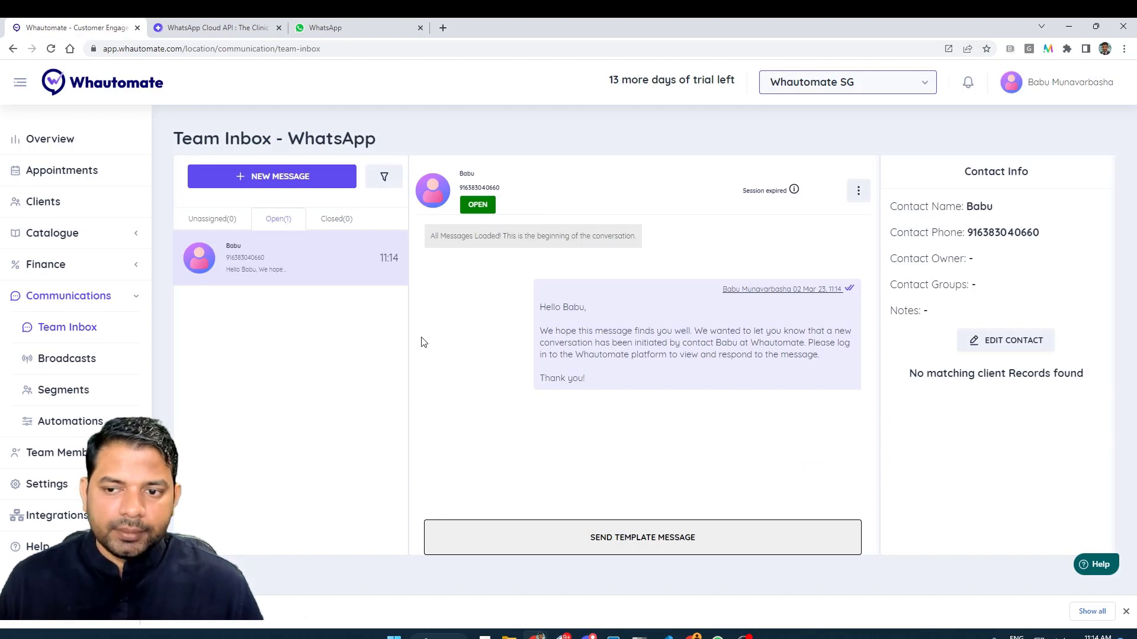
left_click(858, 190)
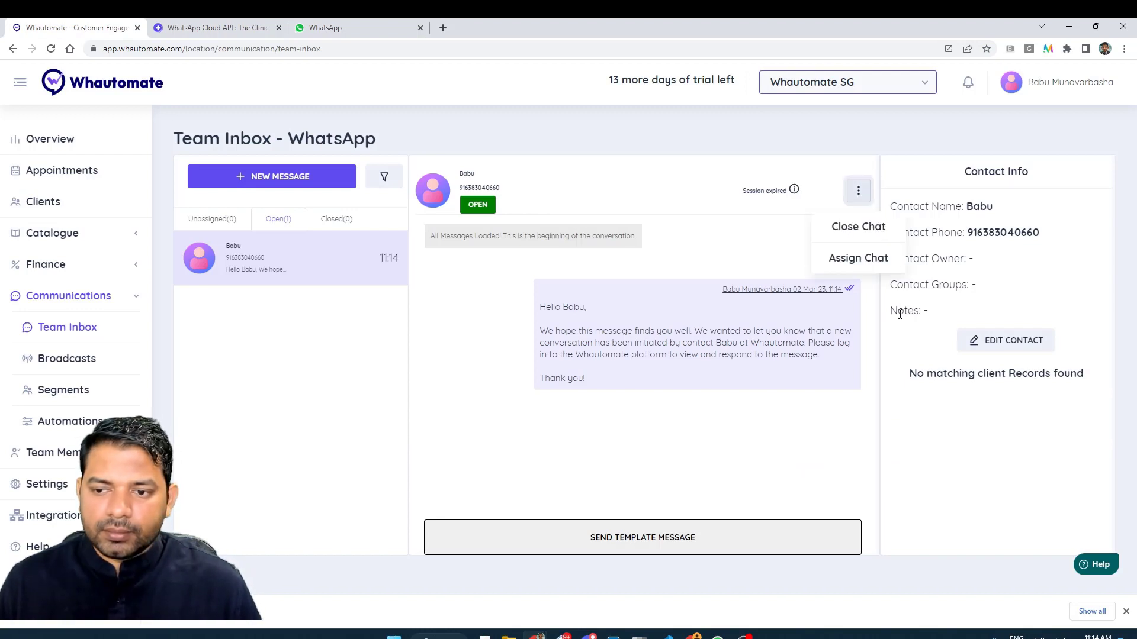
left_click(873, 228)
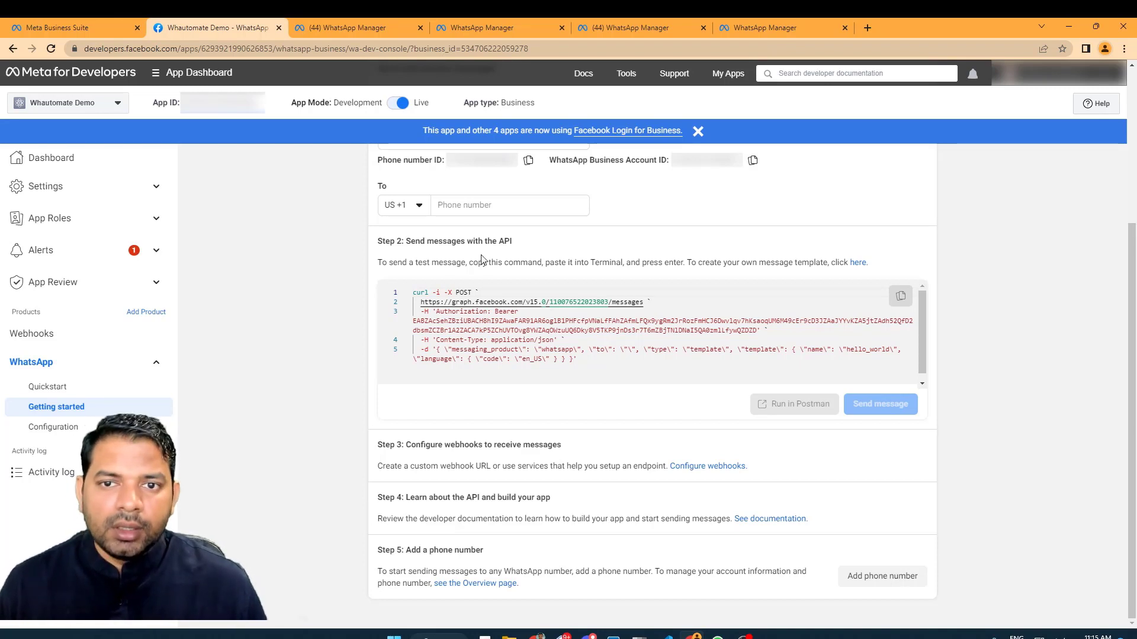
Open business.facebook.com/settings in a new tab and select the Whautomate business.
left_click(867, 28)
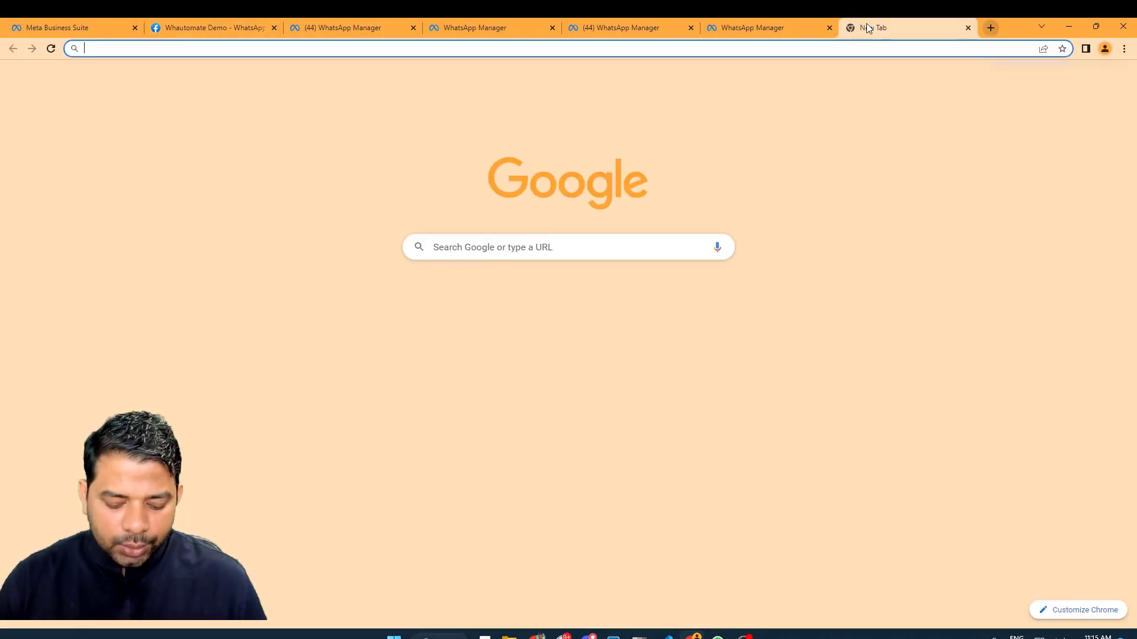
type("business.face")
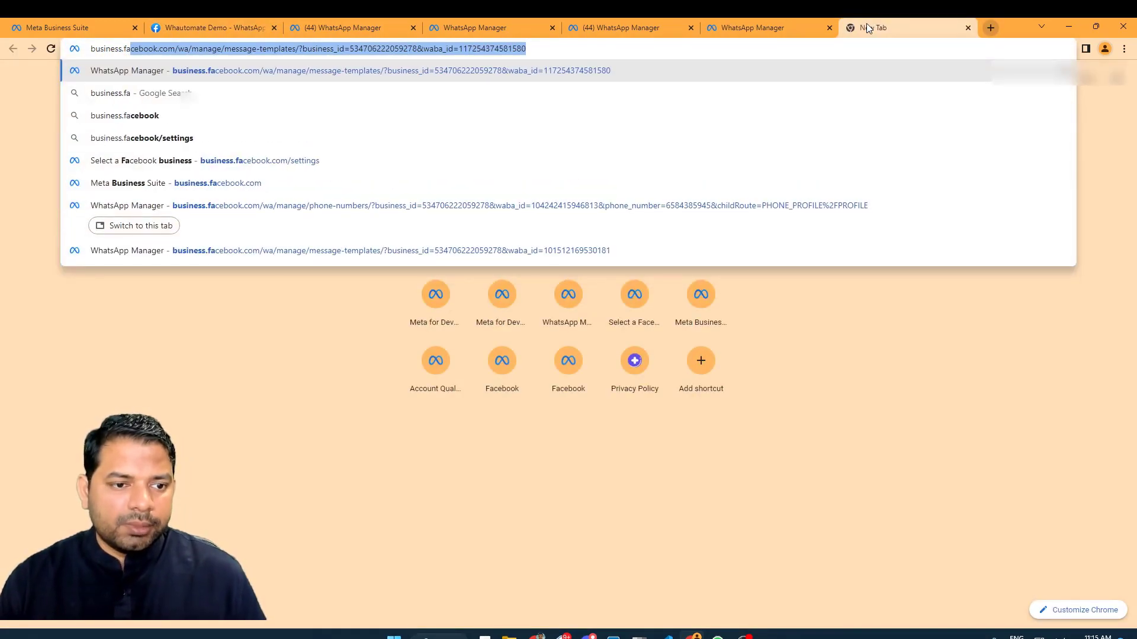
key("Down")
key("Down")
key("Down")
key("Down")
key("Return")
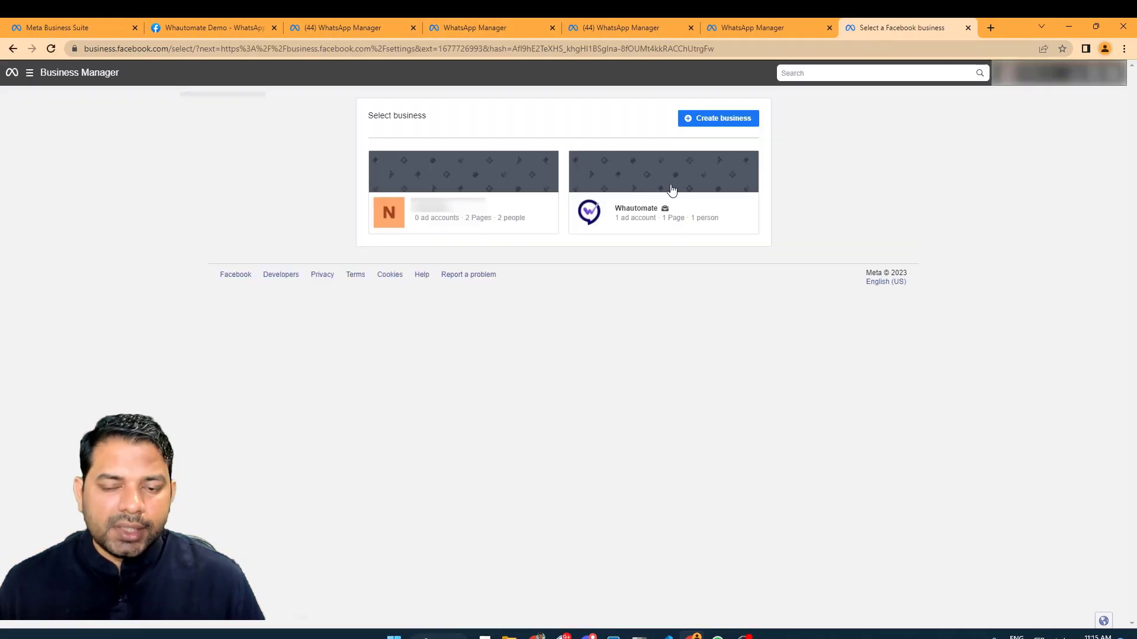
left_click(390, 208)
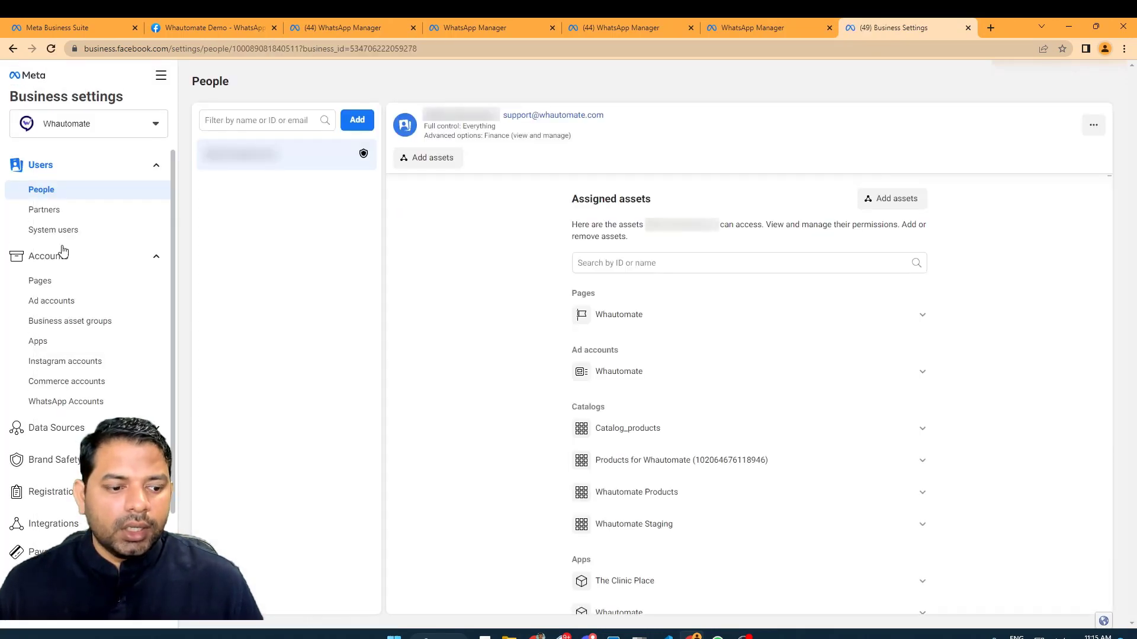
View Business info and check the business verification status shows Verified.
scroll(81, 351, "down", 2)
left_click(48, 555)
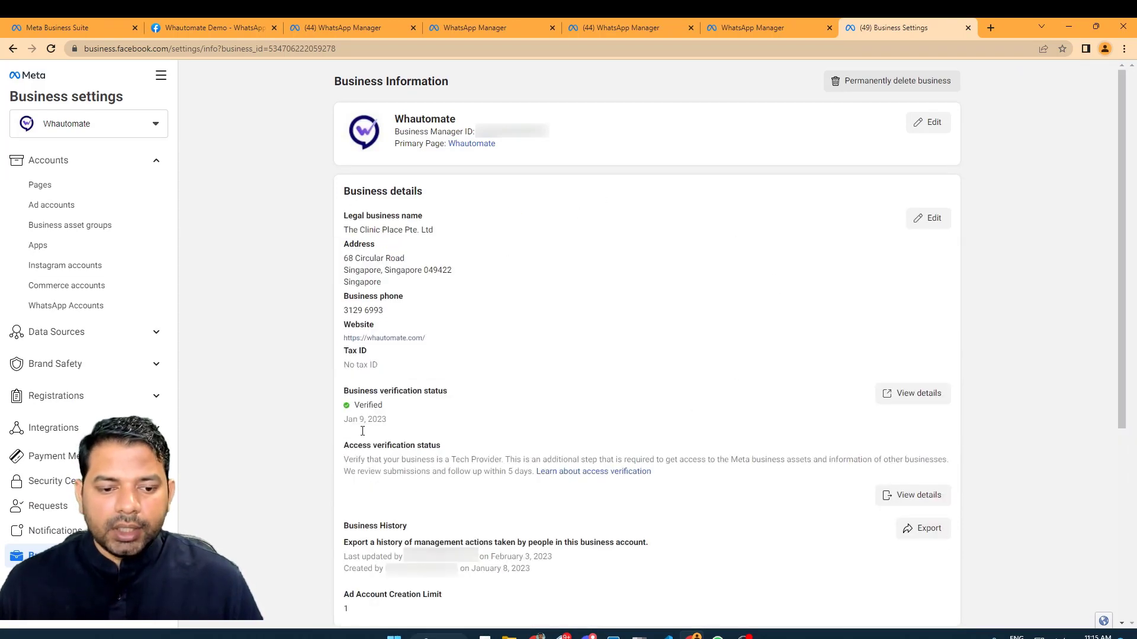
left_click_drag(344, 390, 425, 426)
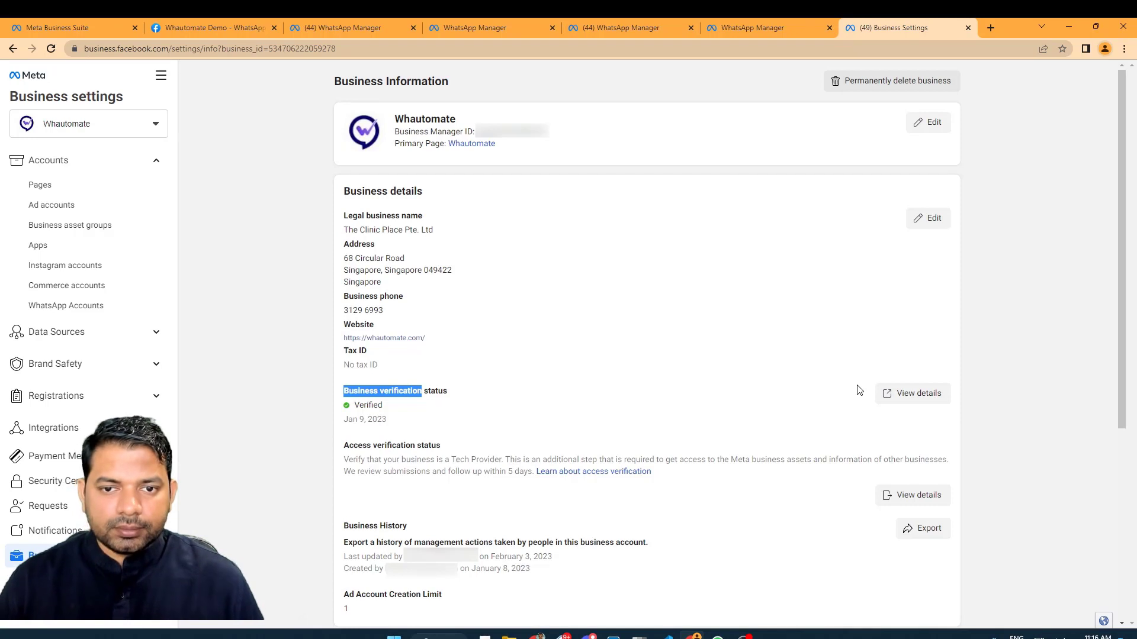
left_click(799, 389)
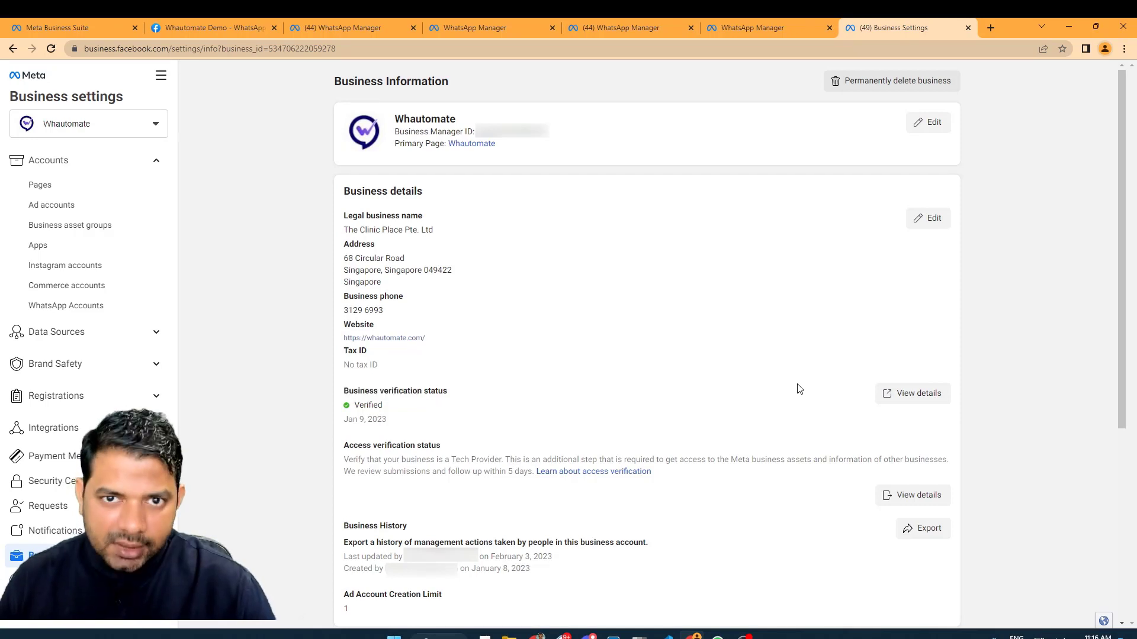